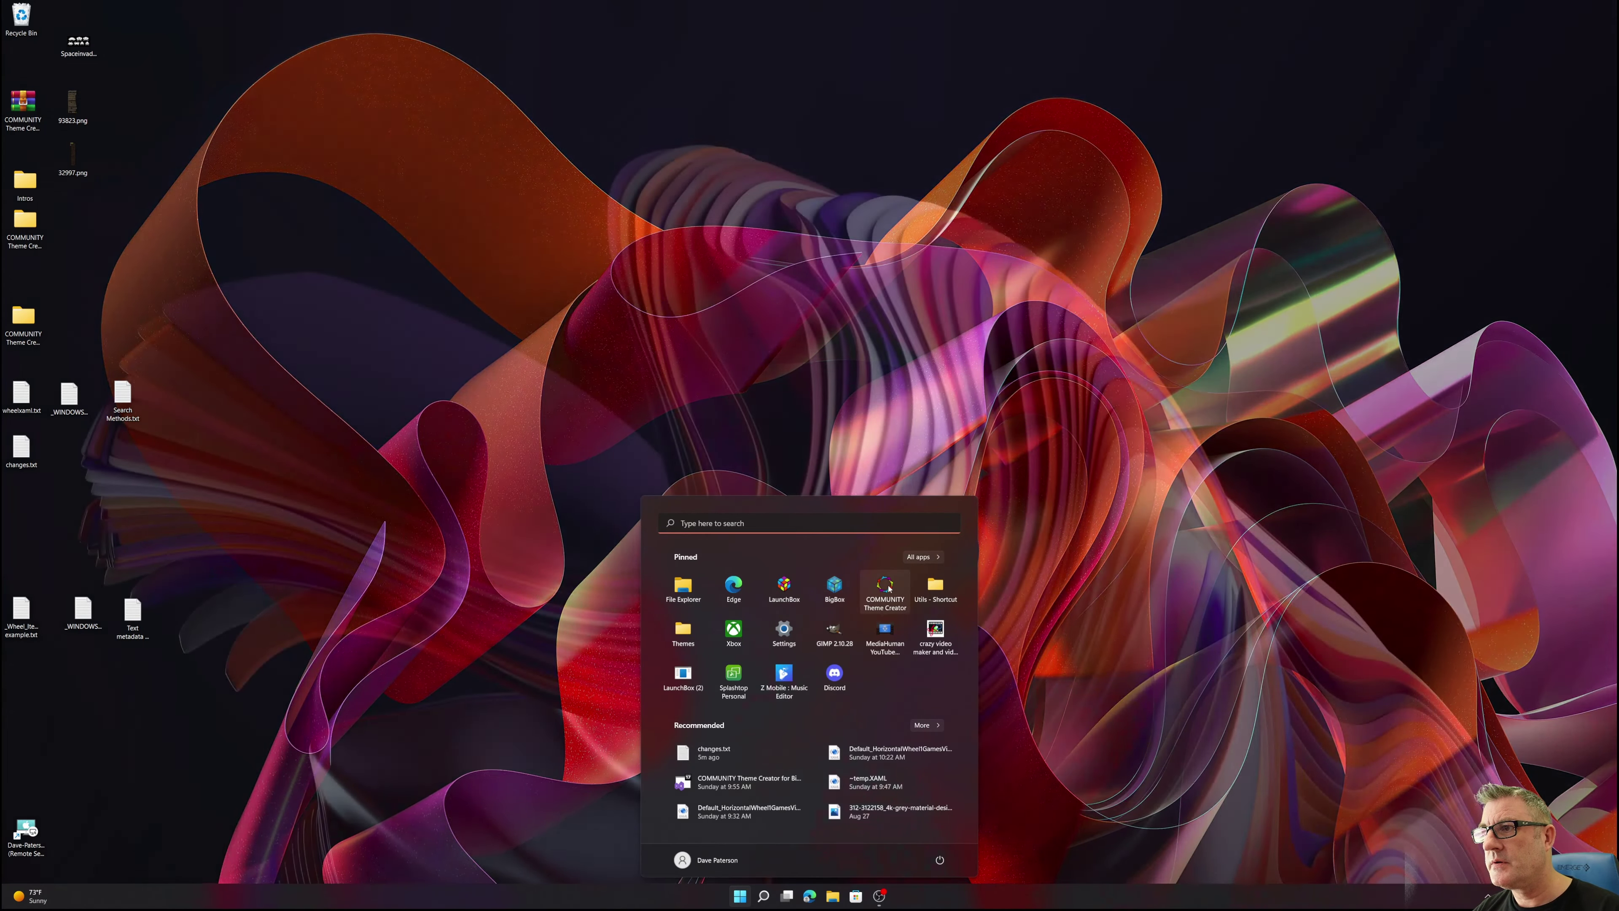
Click the desktop to dismiss the Start menu and return to the theme preview.
click(885, 590)
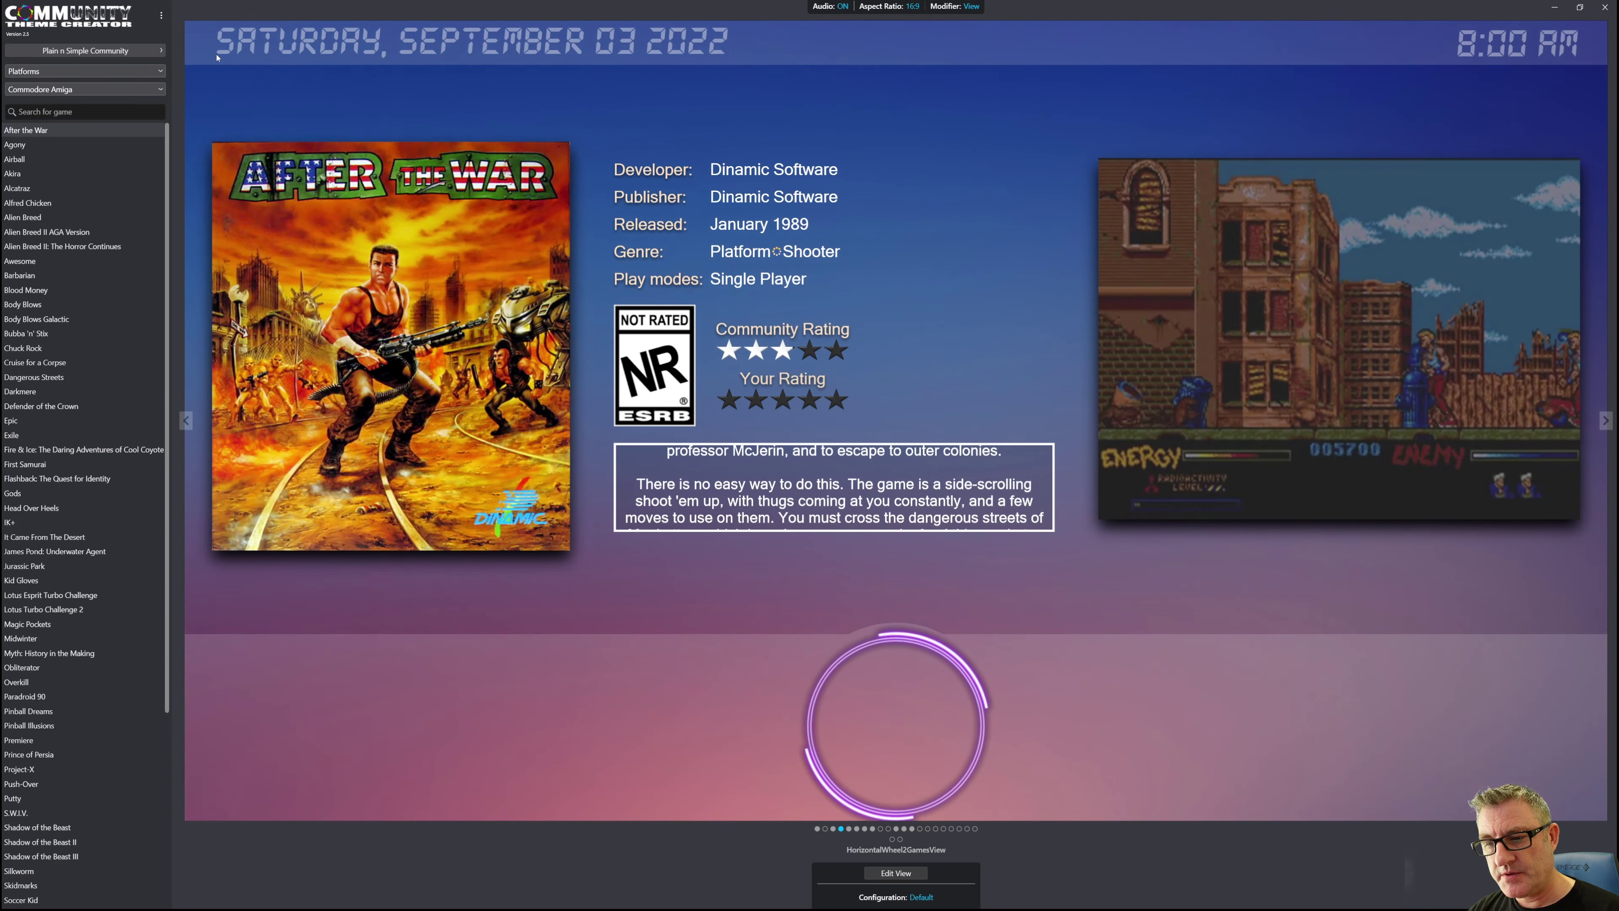
Load the _Theme Components theme from the Theme Manager and switch to its TextGamesView.
click(75, 50)
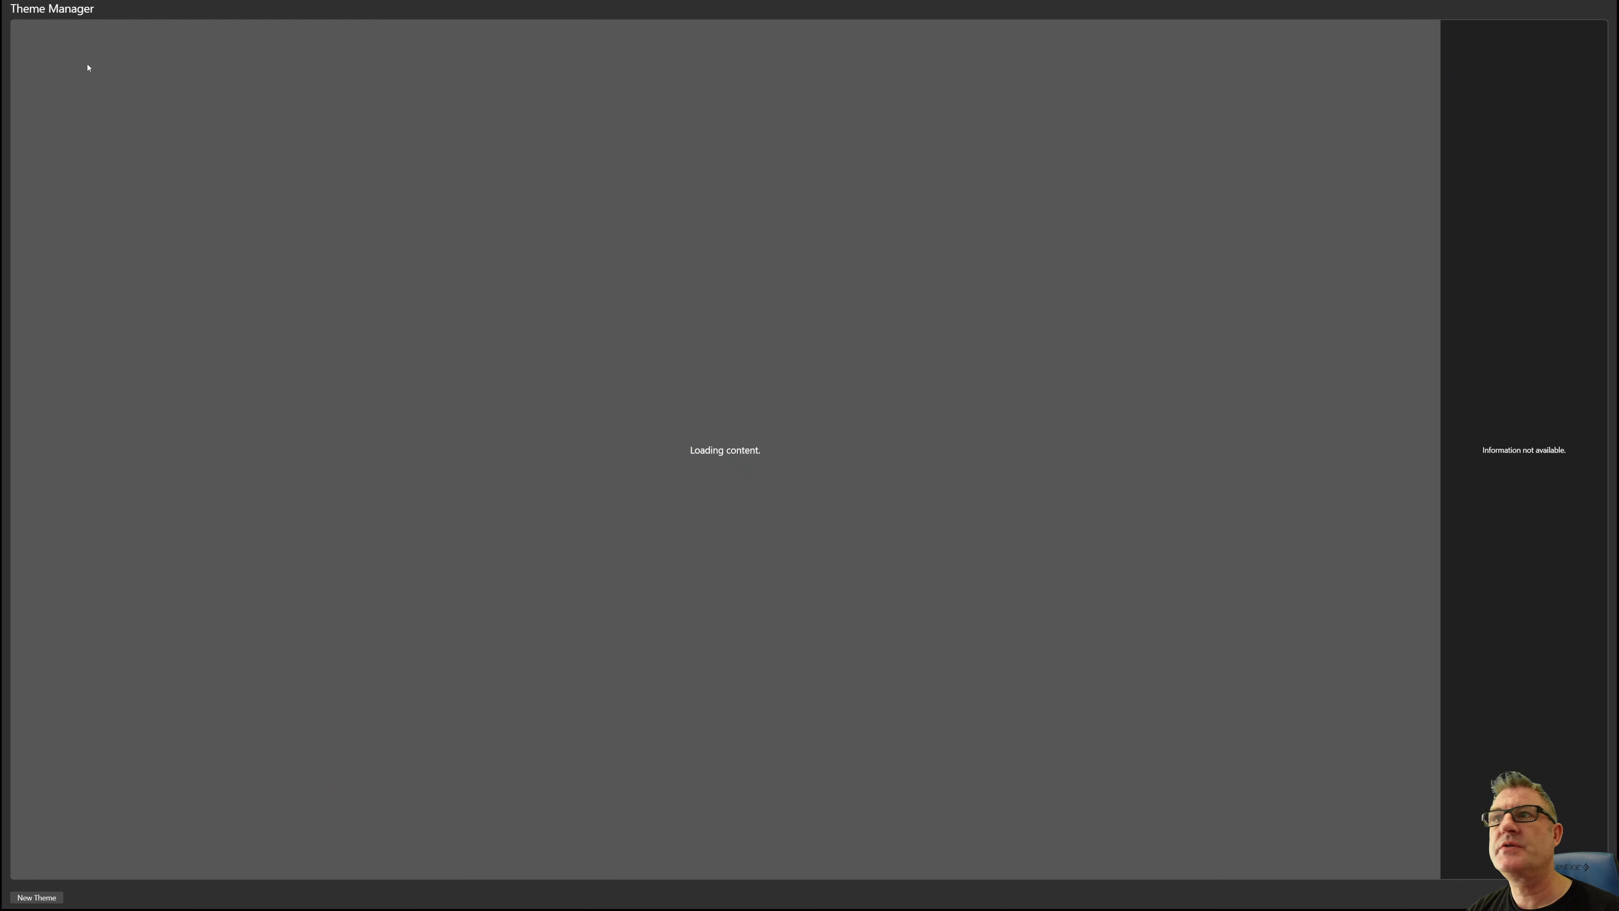
double_click(957, 521)
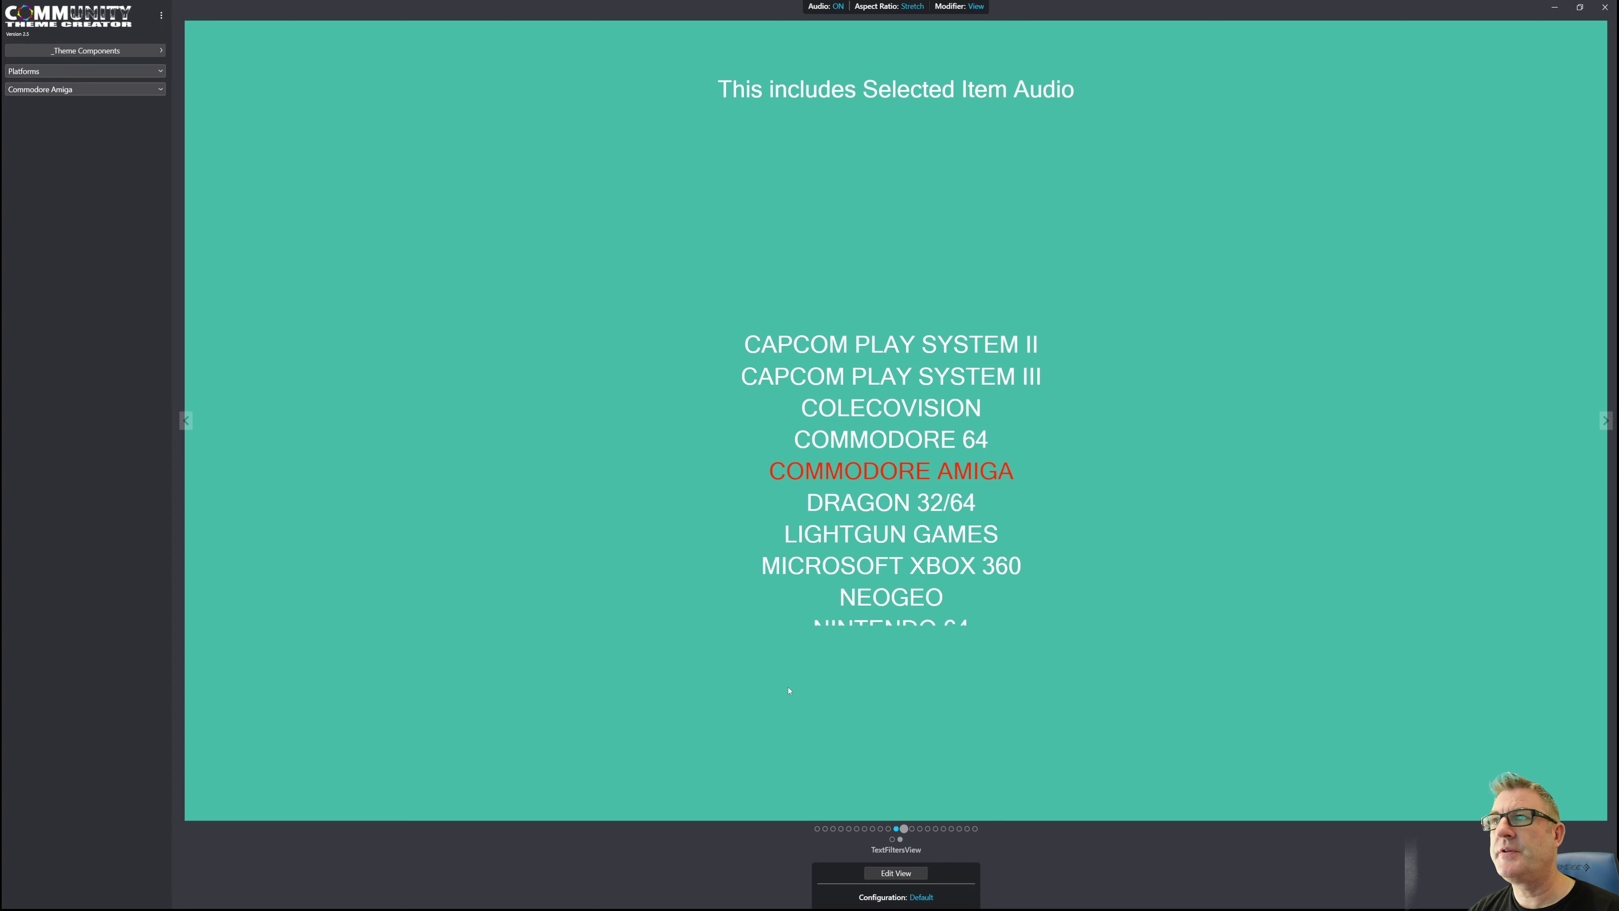
key(Return)
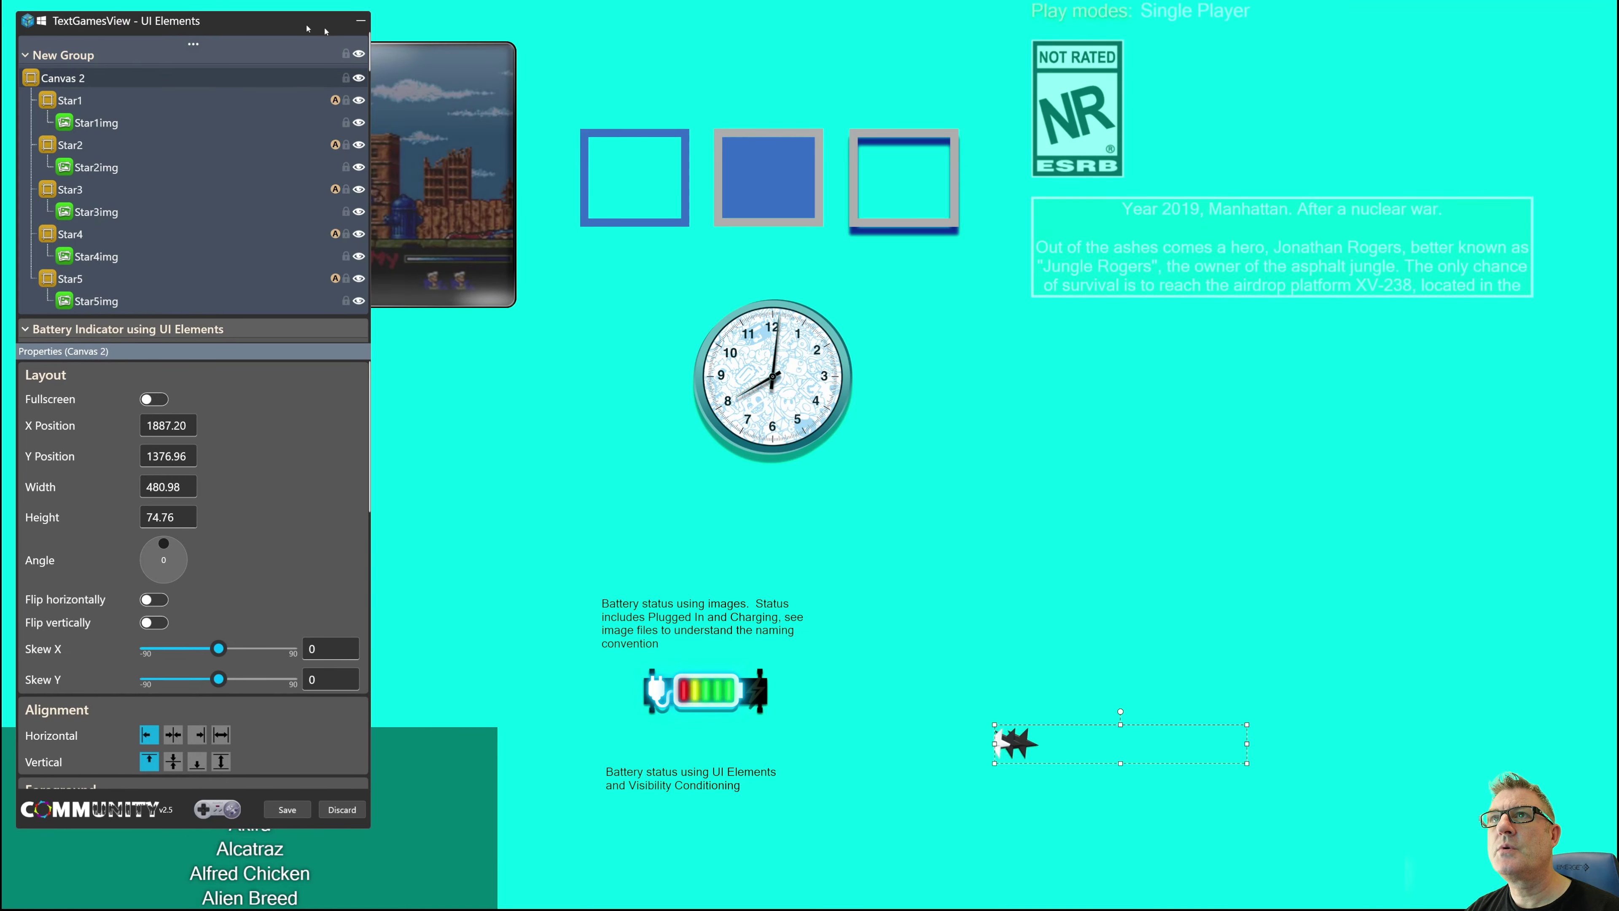
Move the editor panel aside and select Glass Surface-1-1 over the game screenshot.
drag(306, 40, 1123, 51)
click(394, 50)
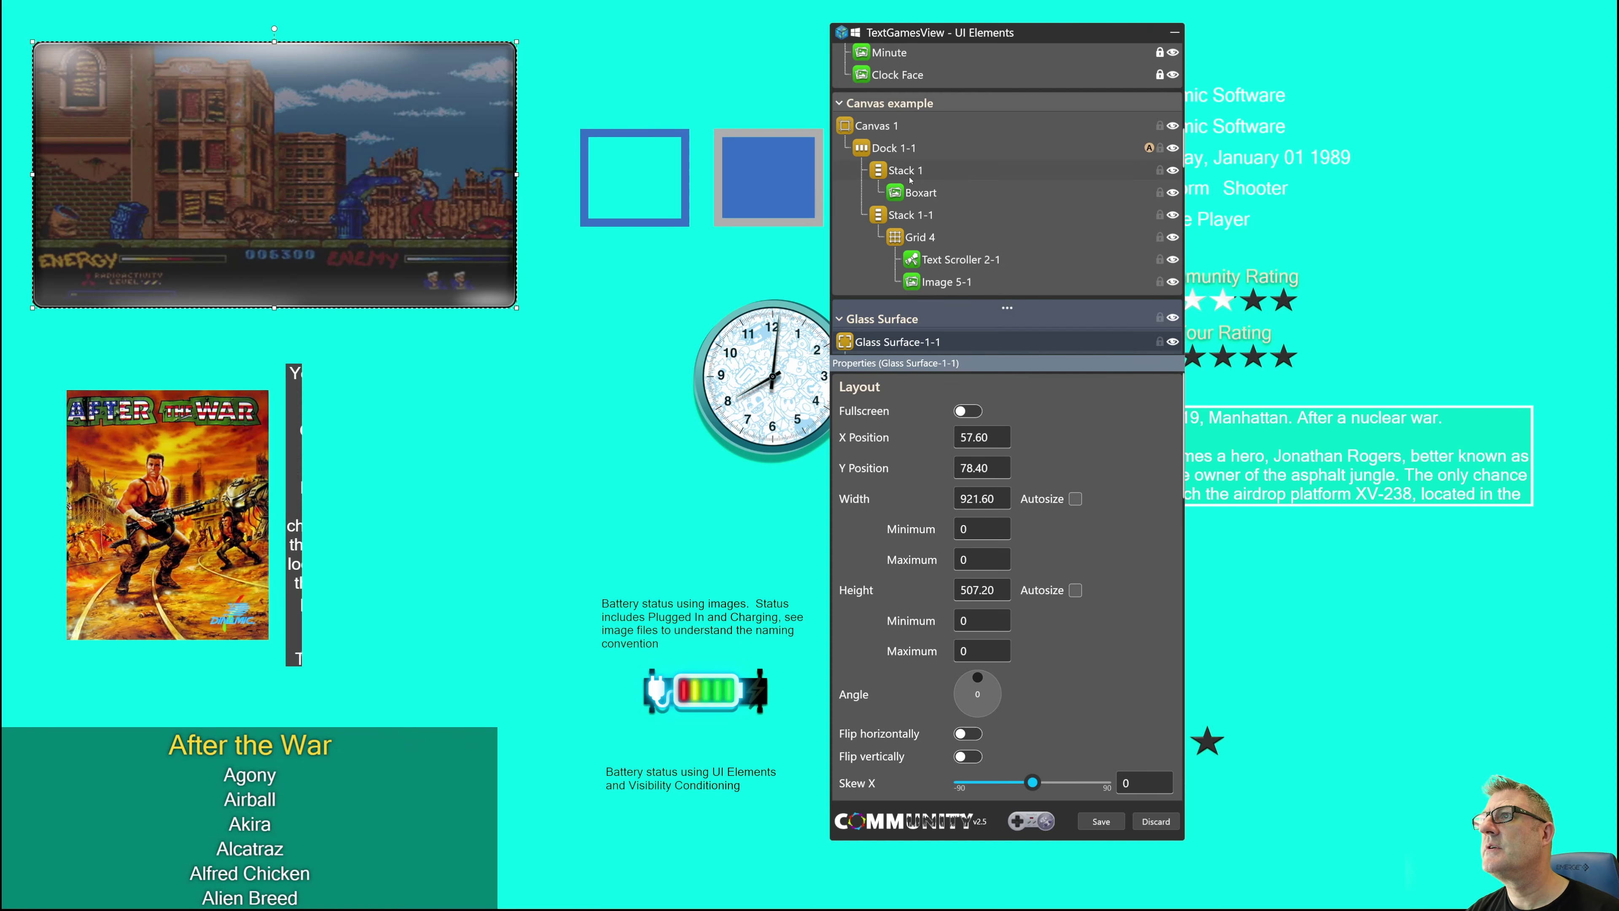
scroll(964, 184, down, 3)
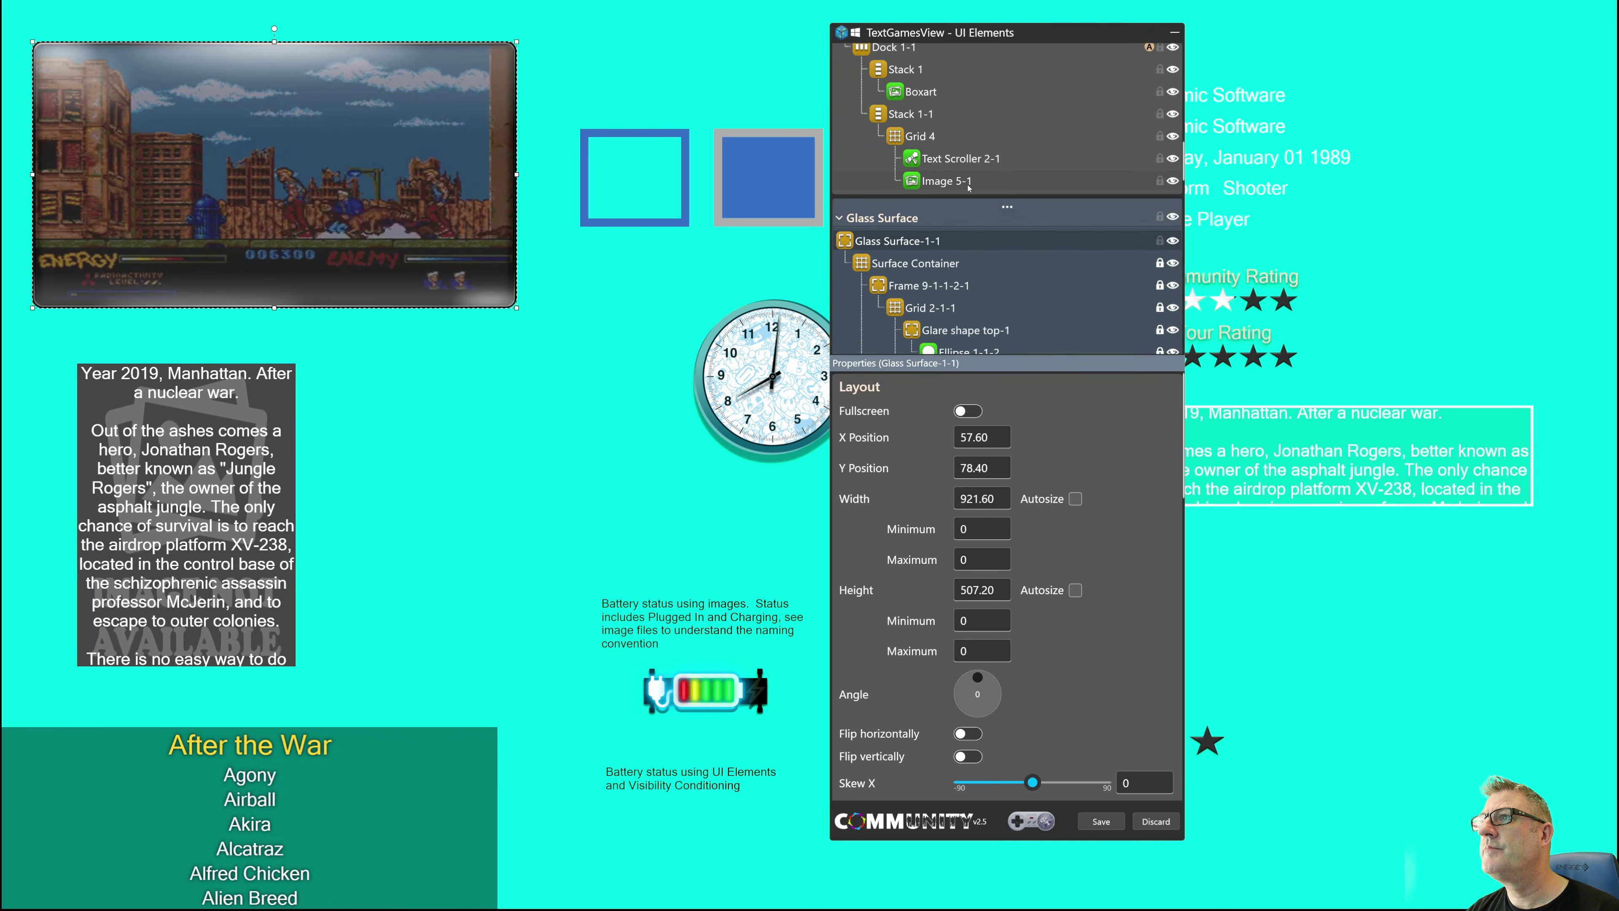
scroll(996, 237, down, 9)
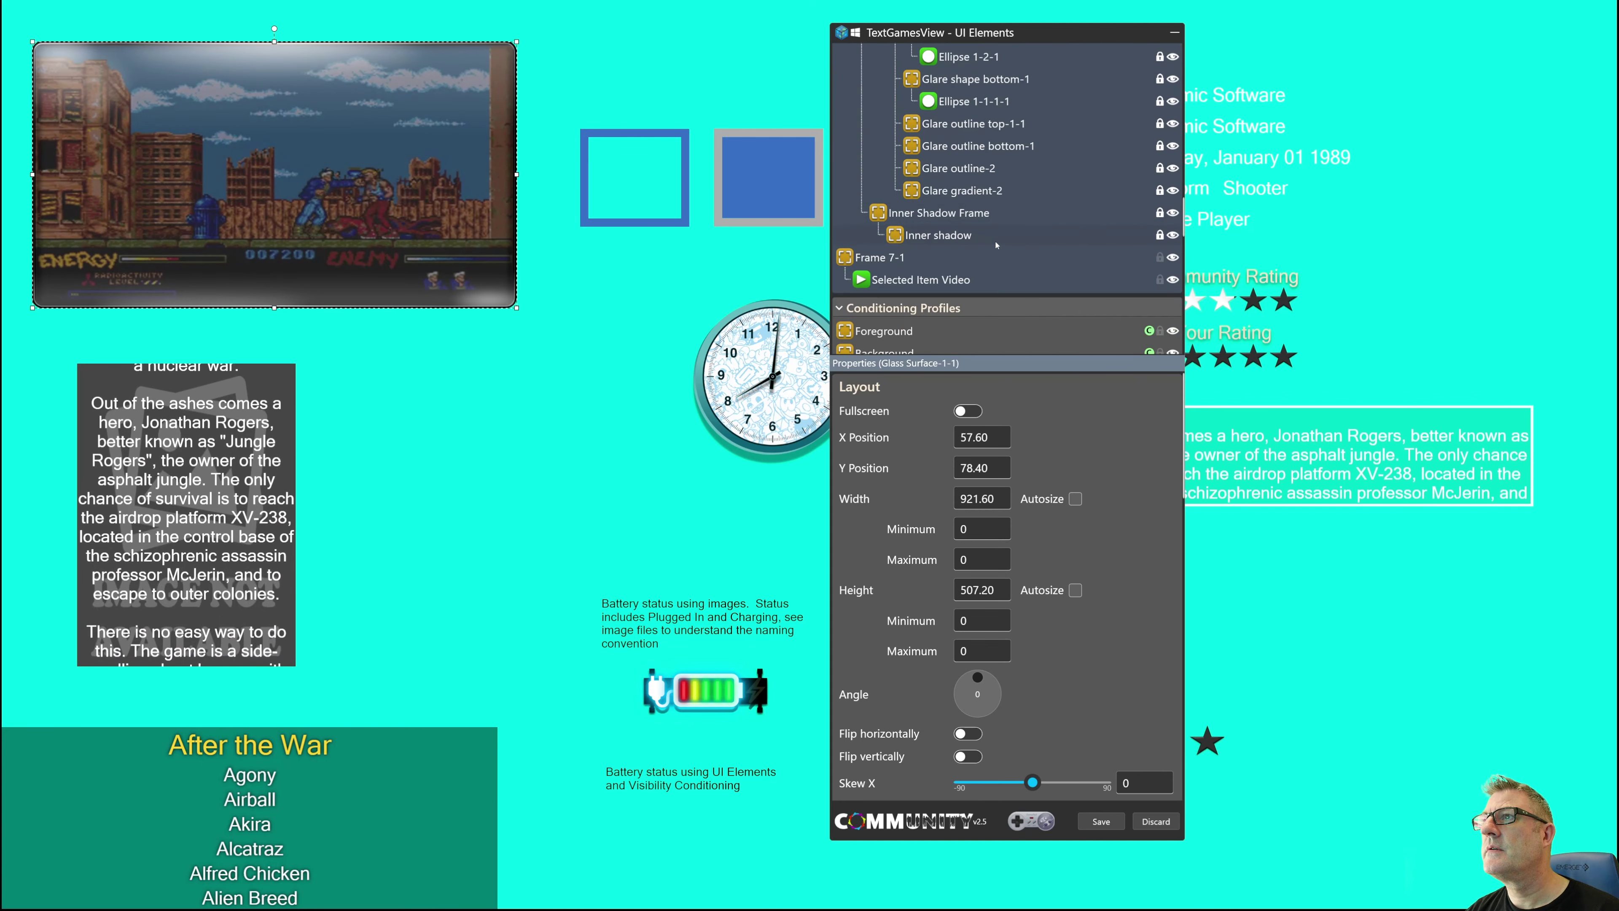
scroll(997, 242, up, 10)
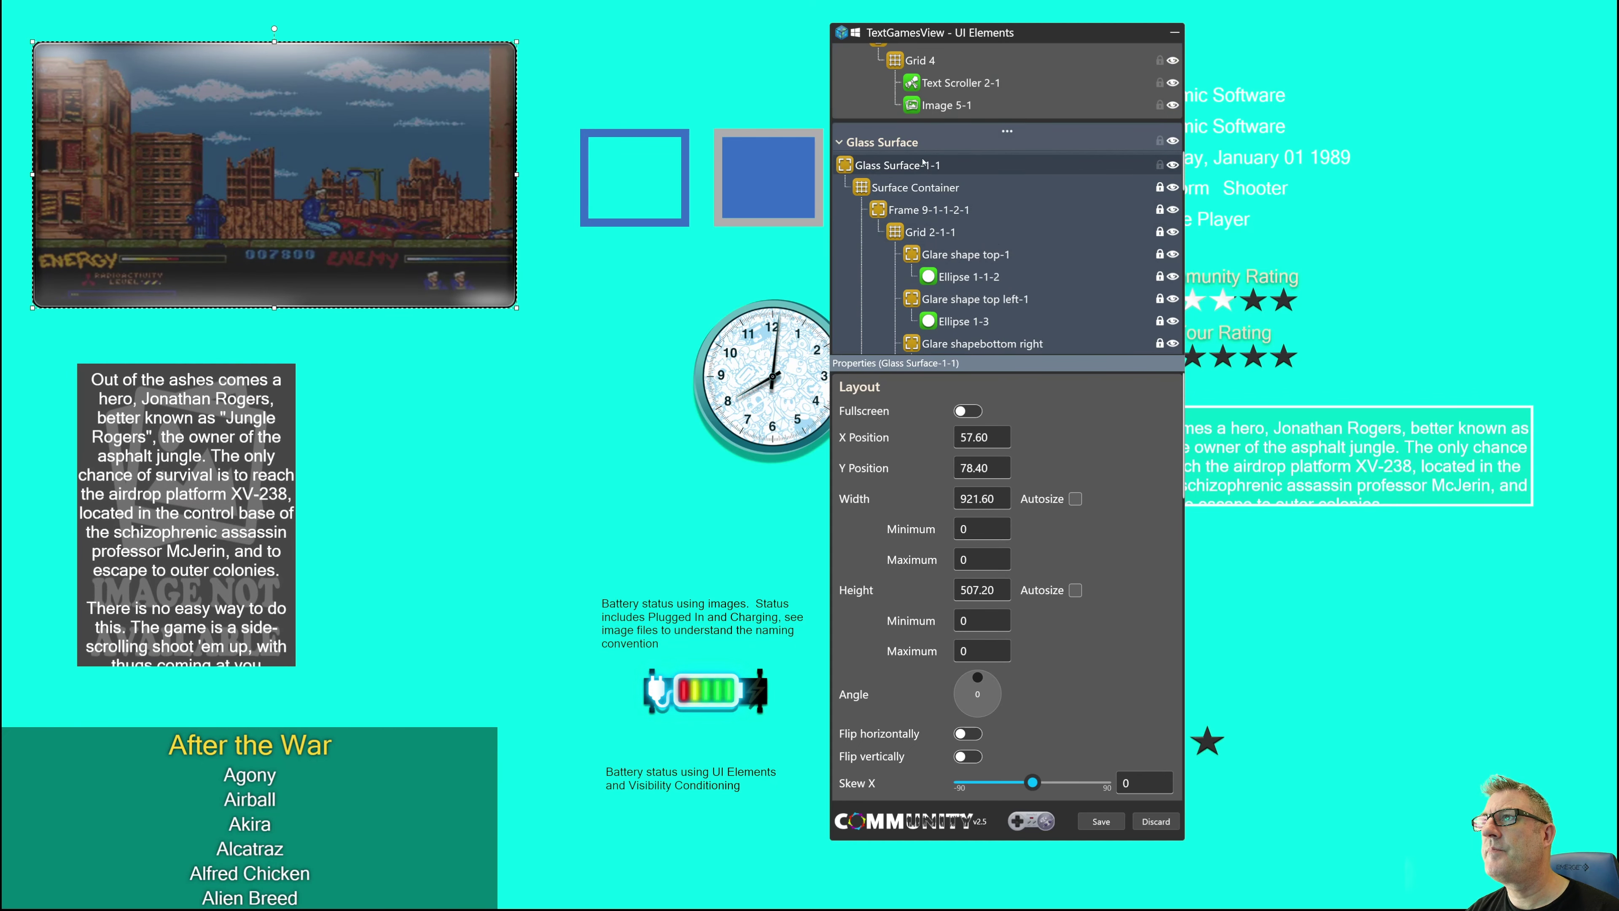
Copy Glass Surface-1-1 and close the TextGamesView editor.
right_click(923, 166)
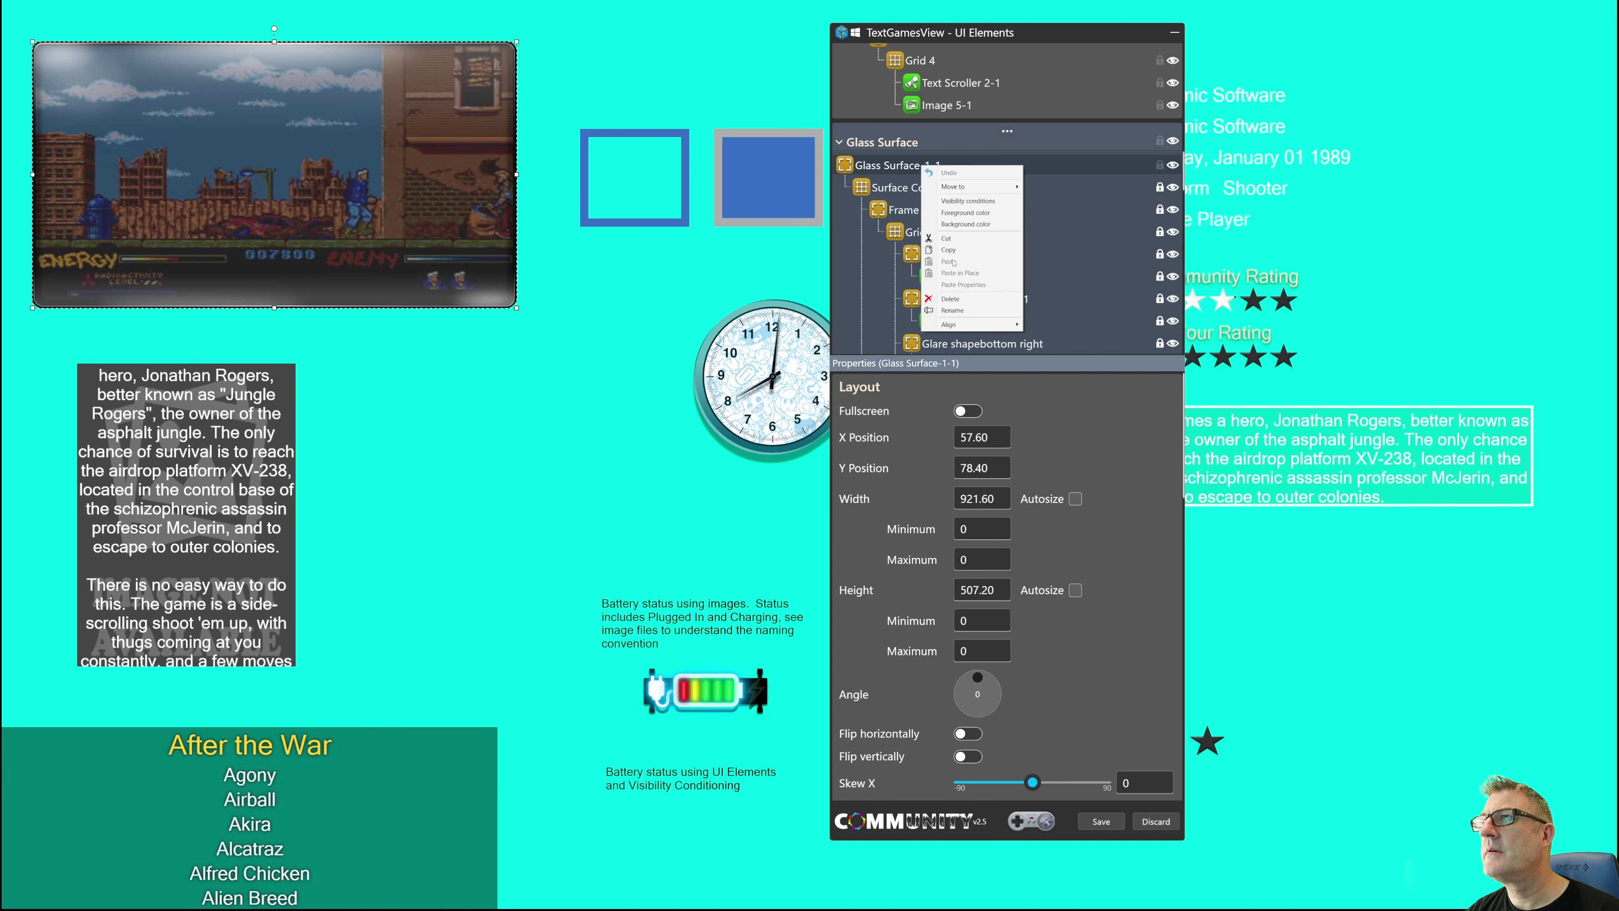
click(803, 233)
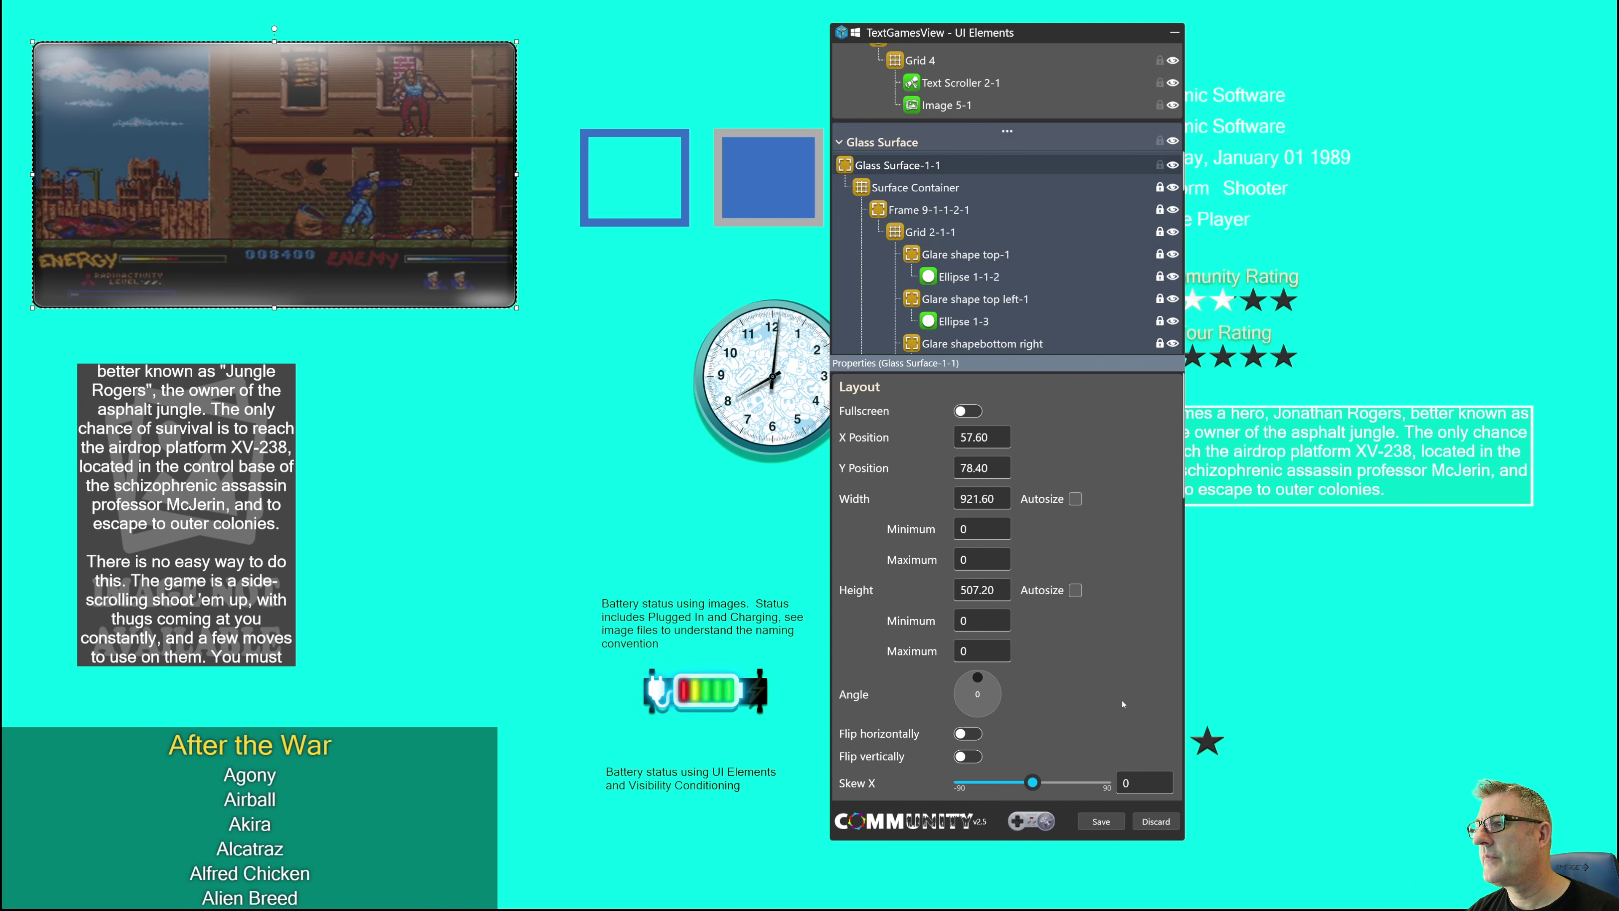
key(Escape)
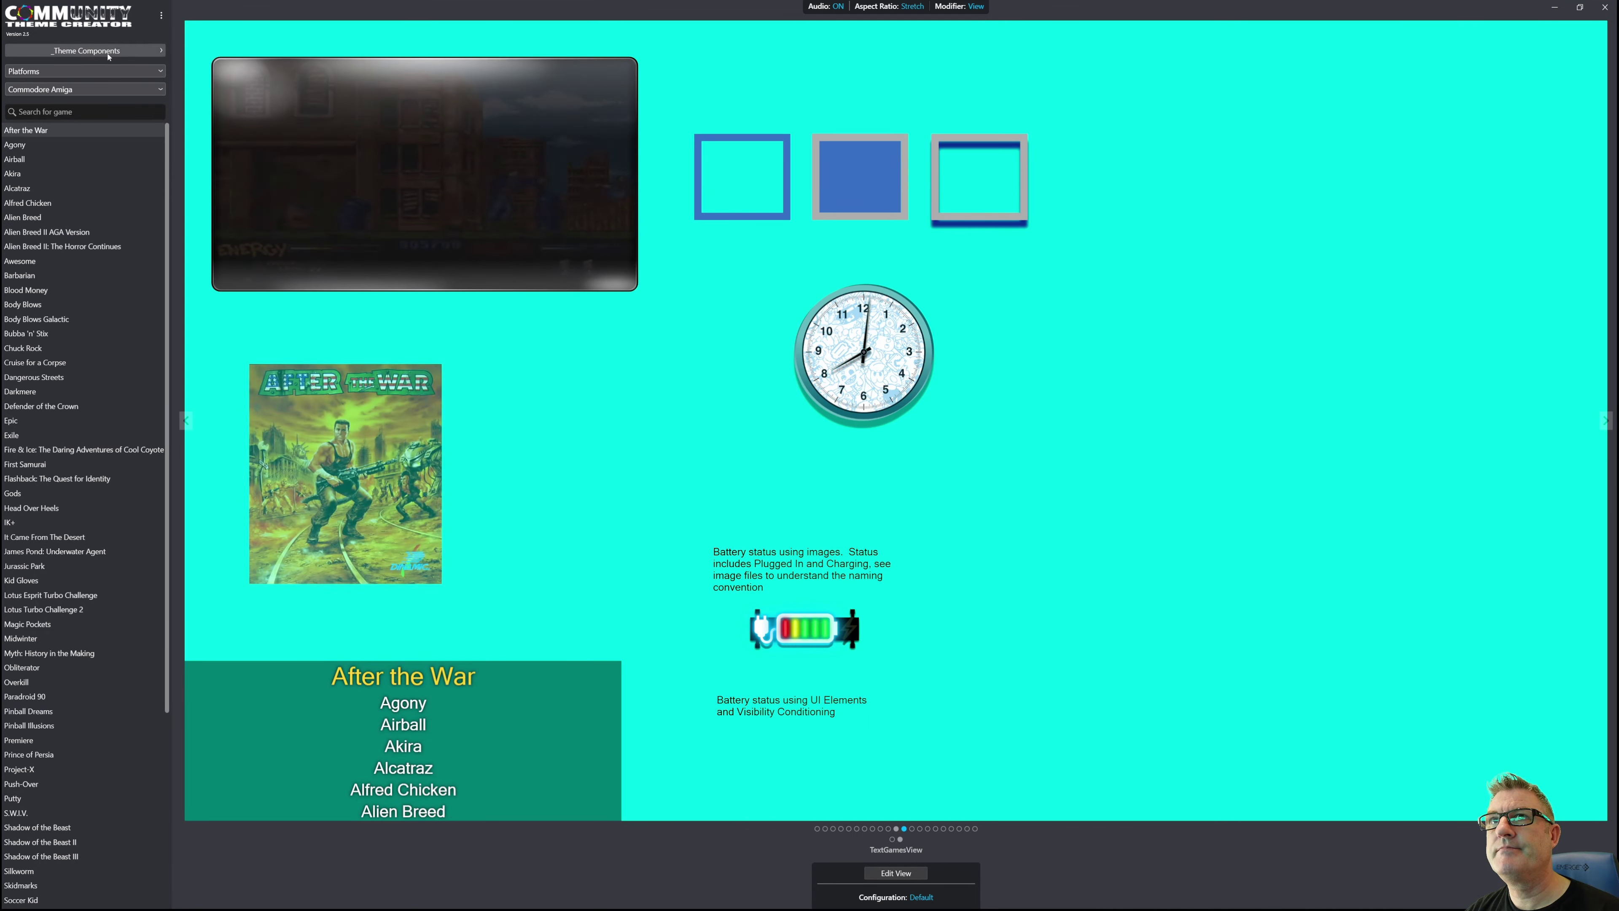
Load the Cocktail Cabinet theme from the Theme Manager to edit its TextGamesView.
click(108, 51)
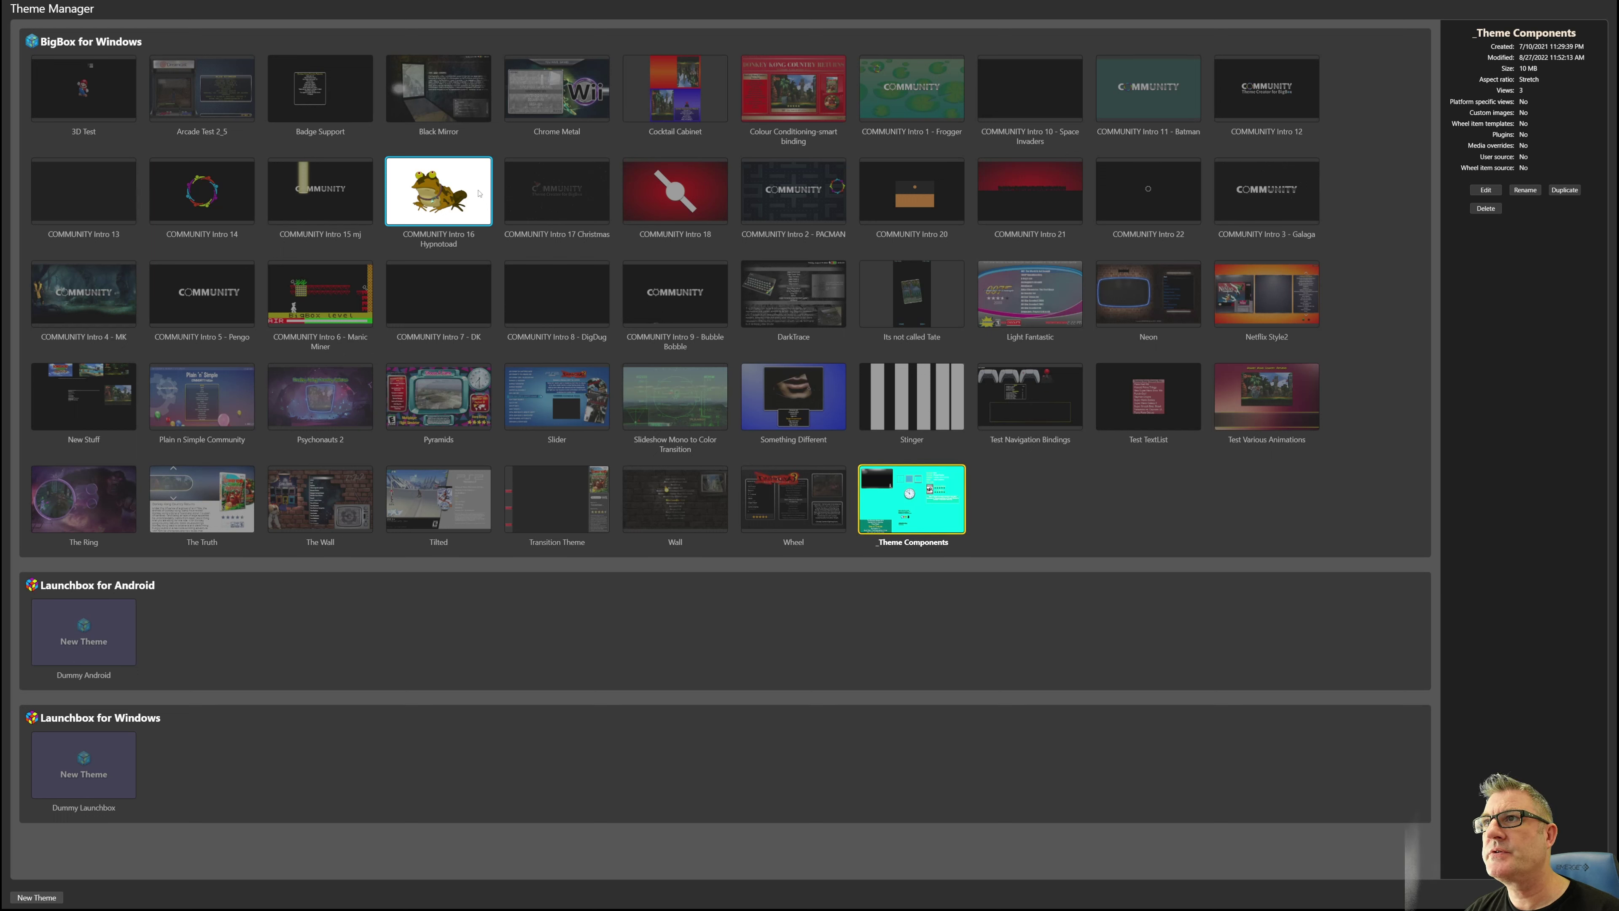
click(701, 96)
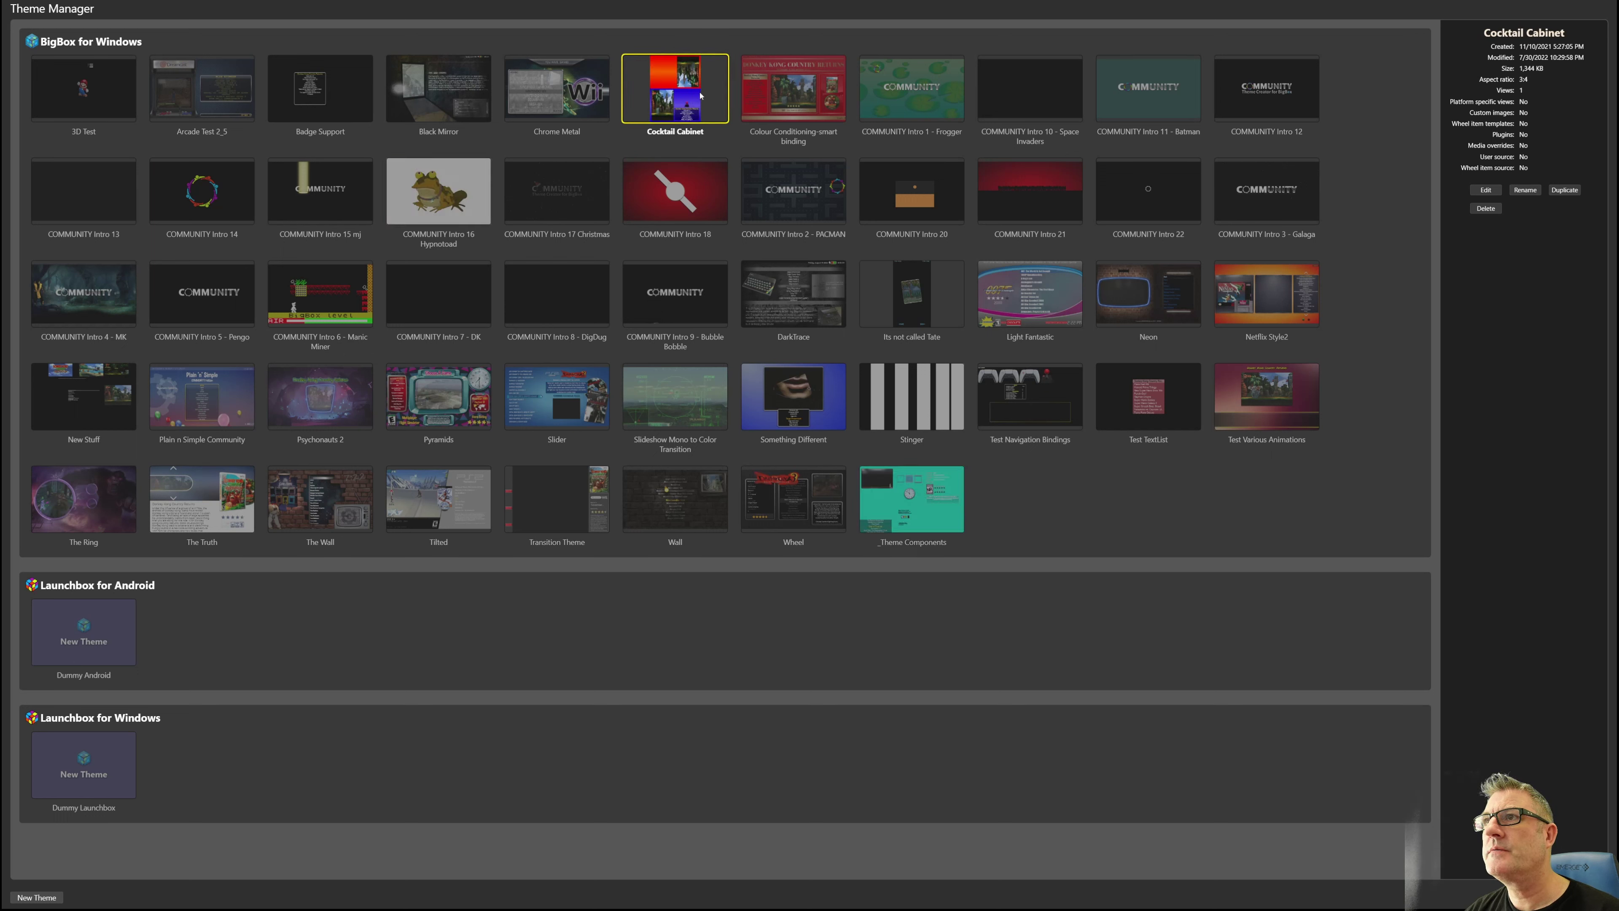
double_click(701, 95)
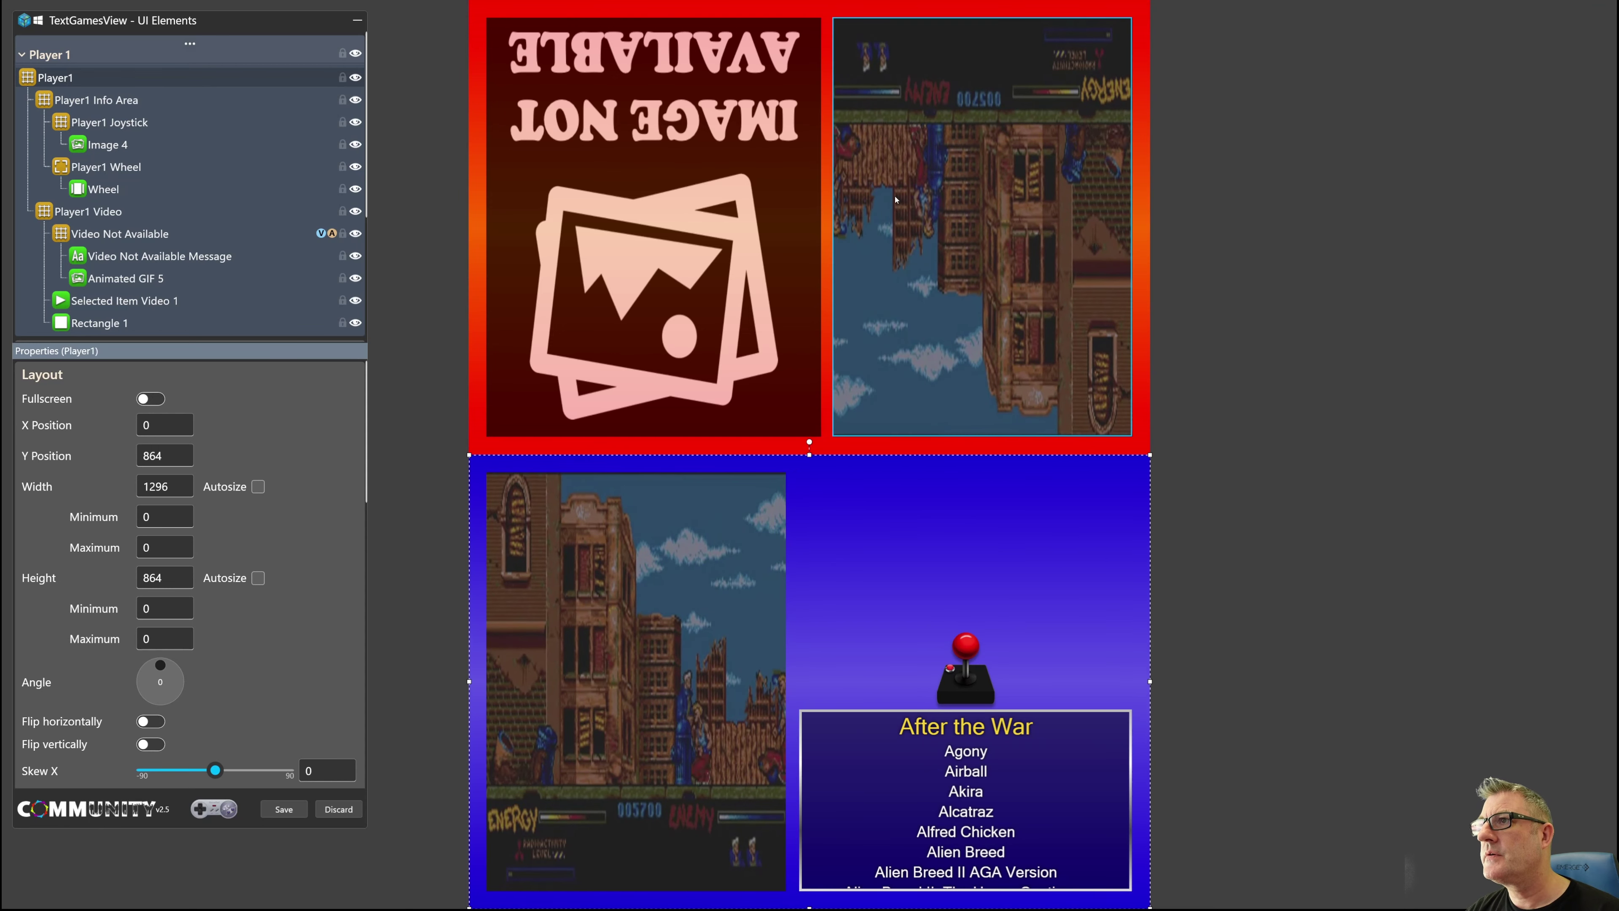
Paste the glass surface, resize it to 588×807.20, and place it over Player 2's video.
click(896, 200)
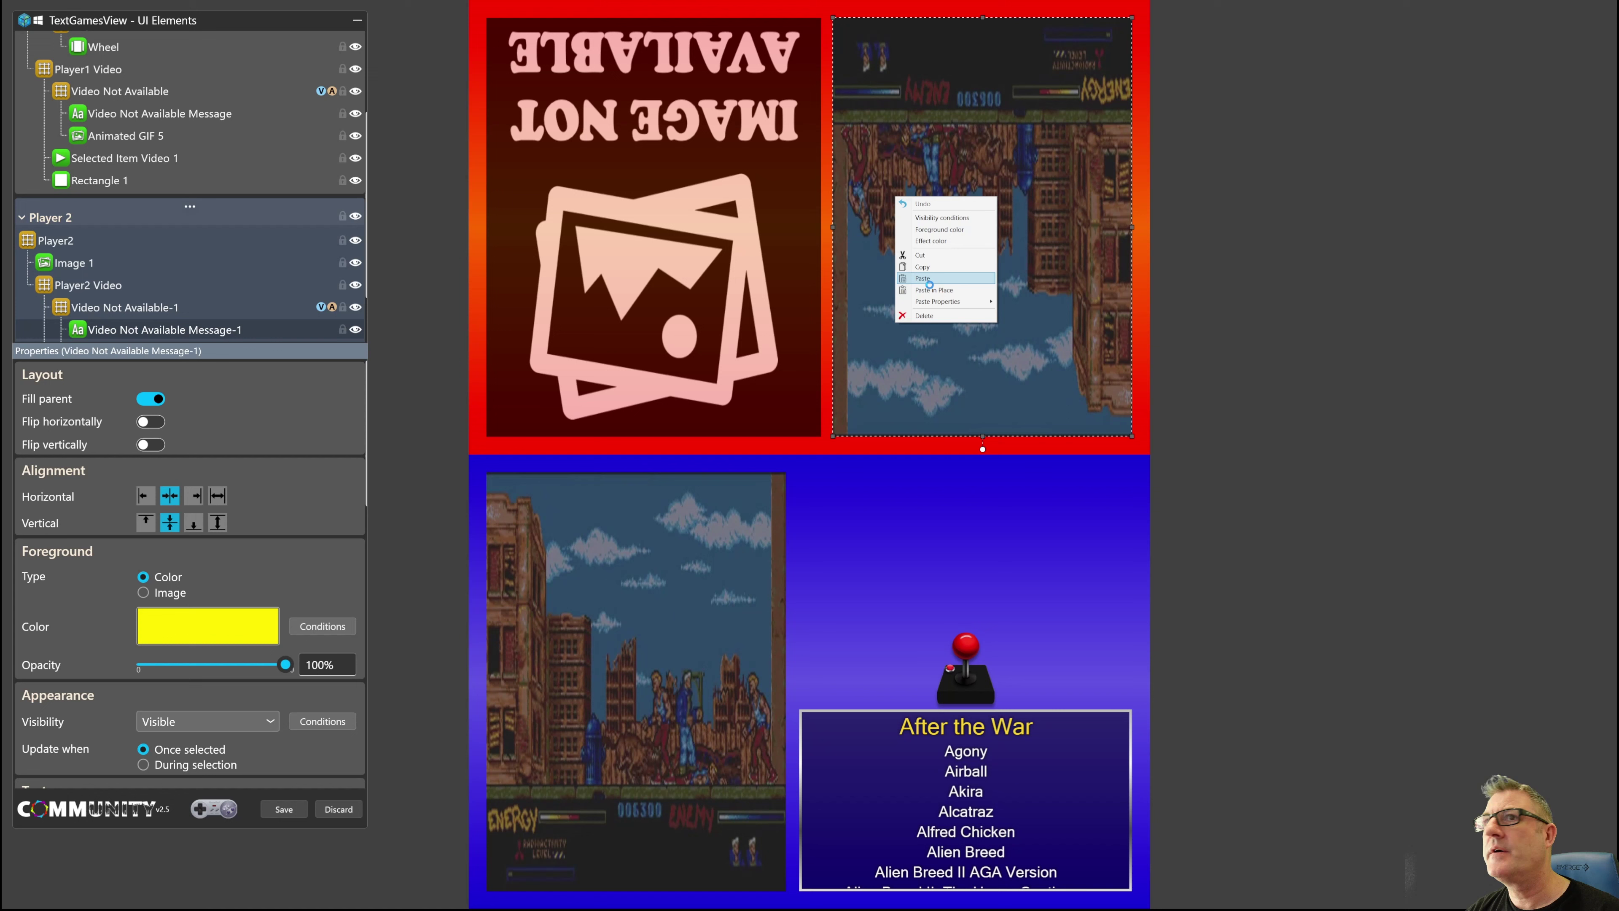
click(924, 279)
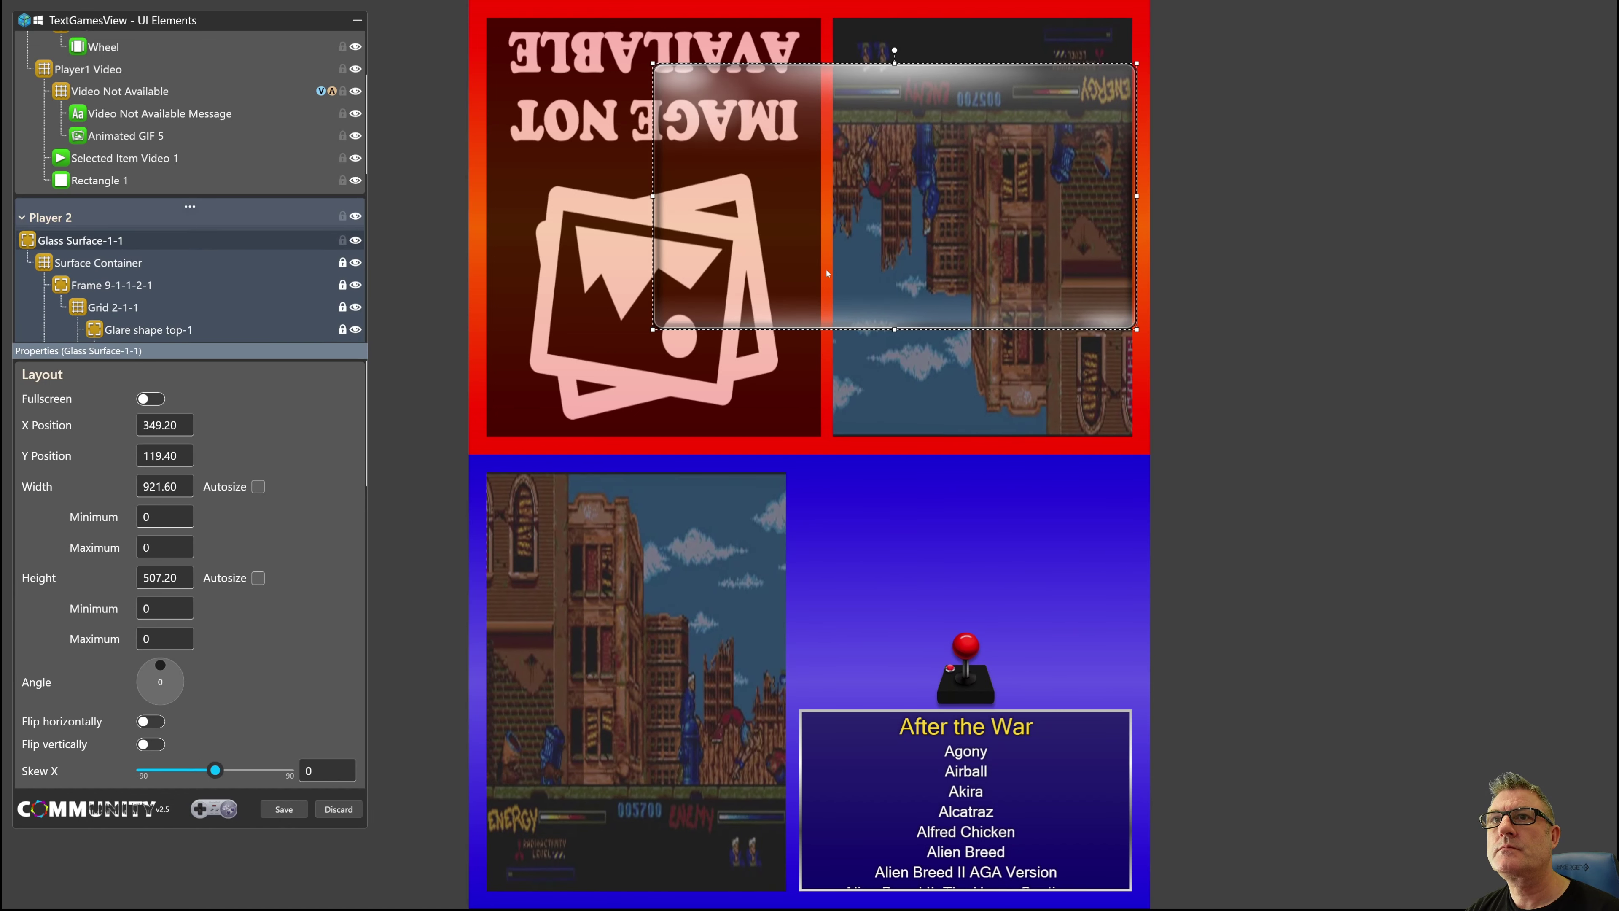
drag(652, 63, 829, 12)
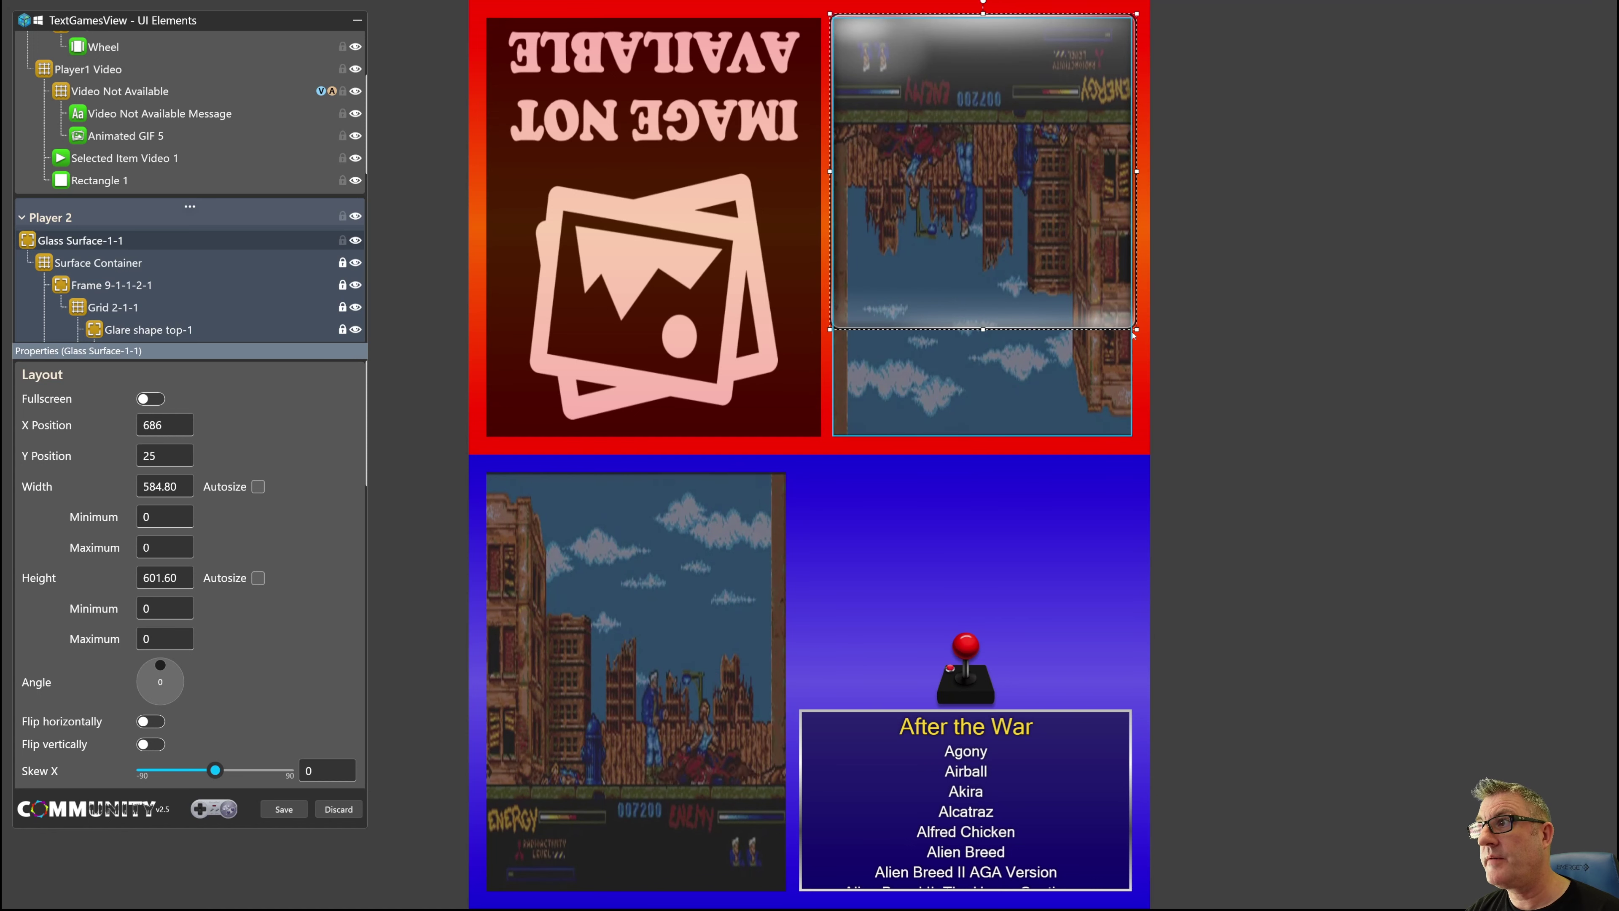
drag(1136, 330, 1125, 387)
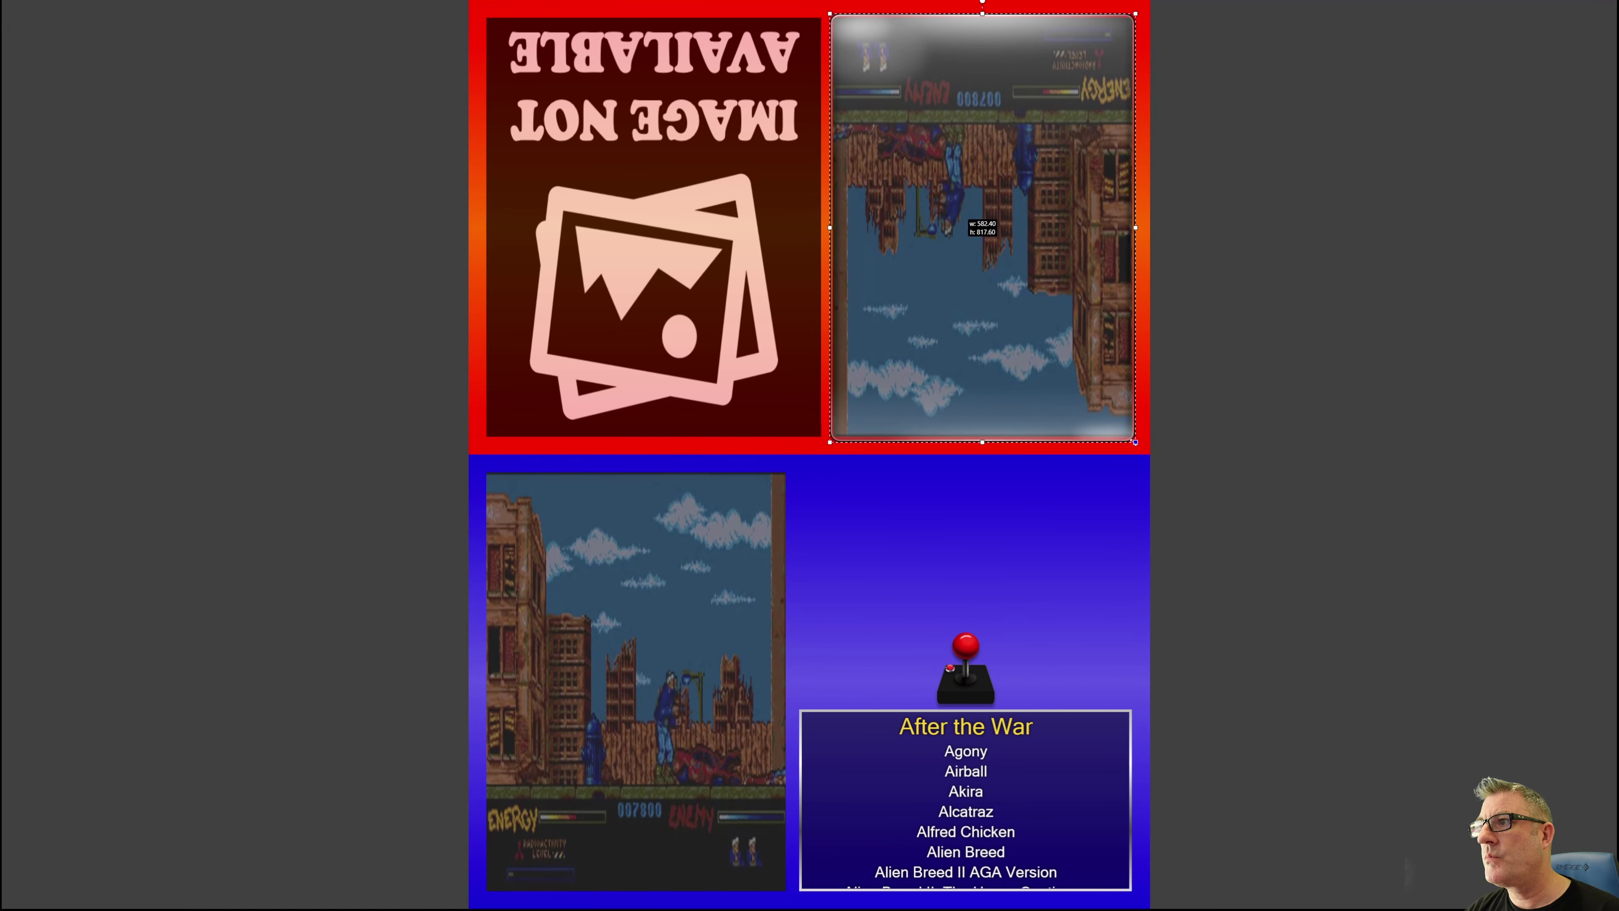
drag(1138, 438, 1138, 438)
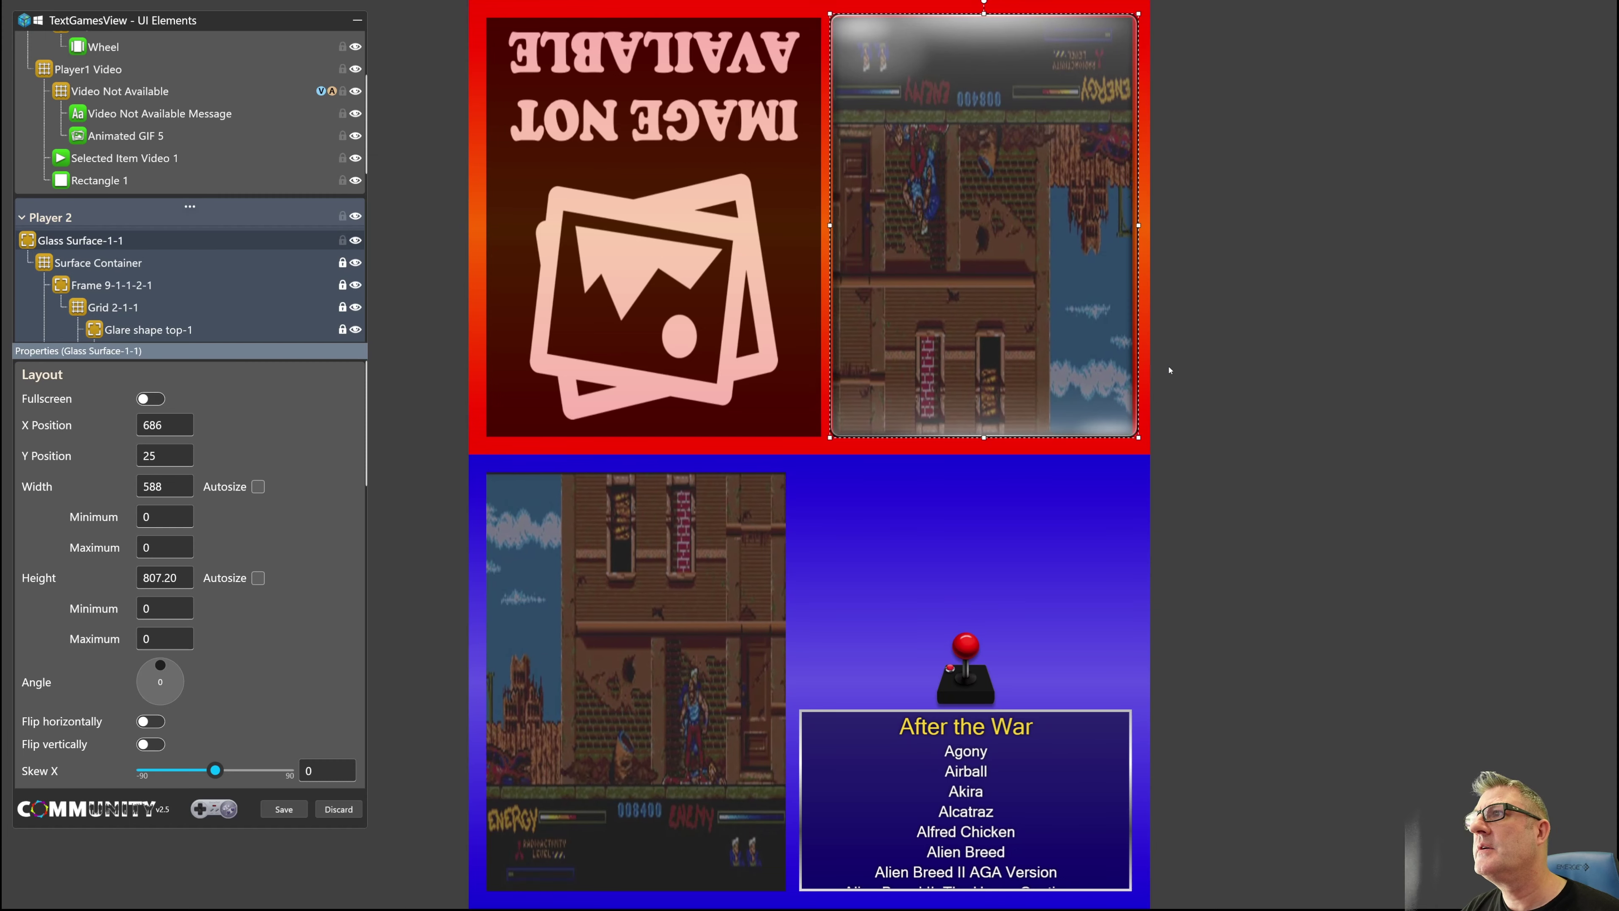
drag(1000, 184, 958, 560)
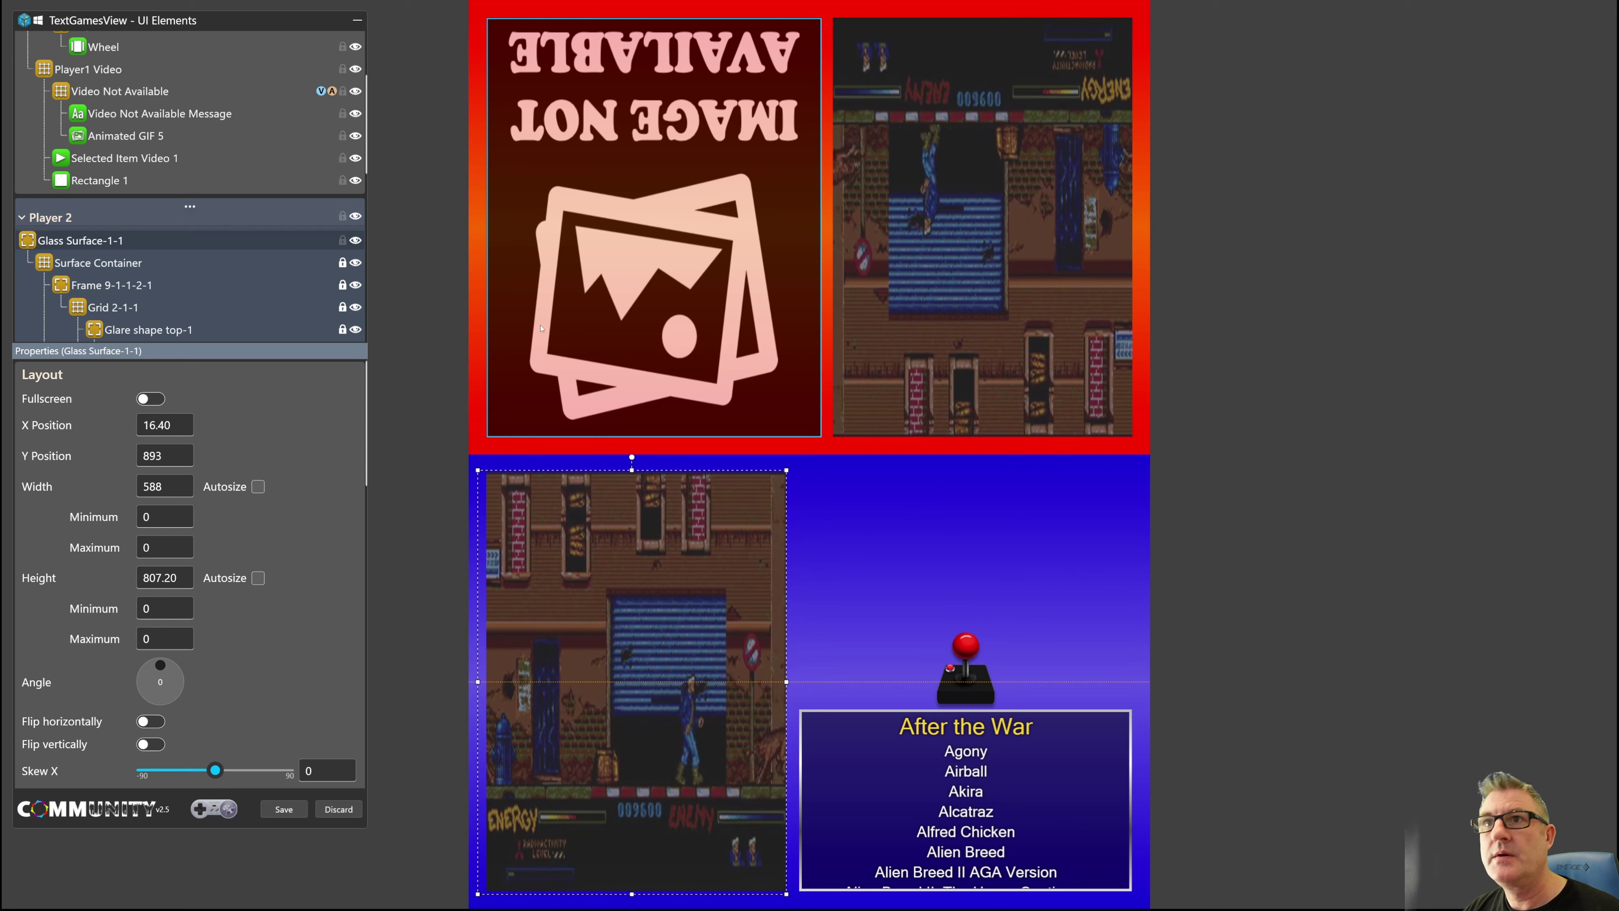
Place a glass surface over the top-left artwork and cut-and-paste it in place into Player 1.
drag(183, 210, 28, 65)
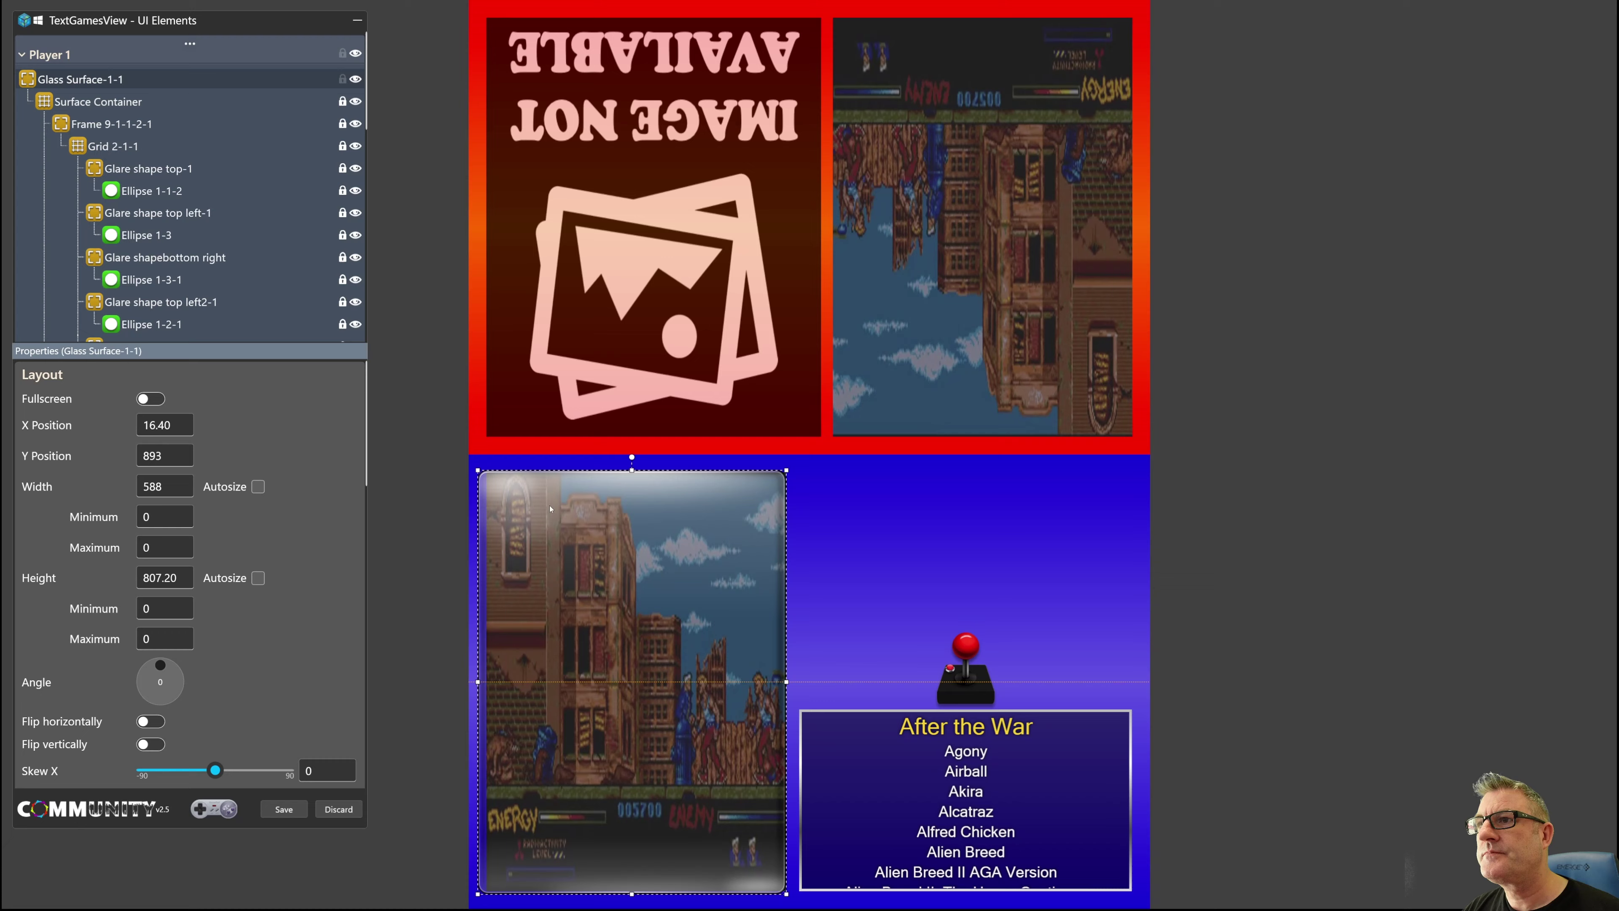
drag(551, 509, 598, 69)
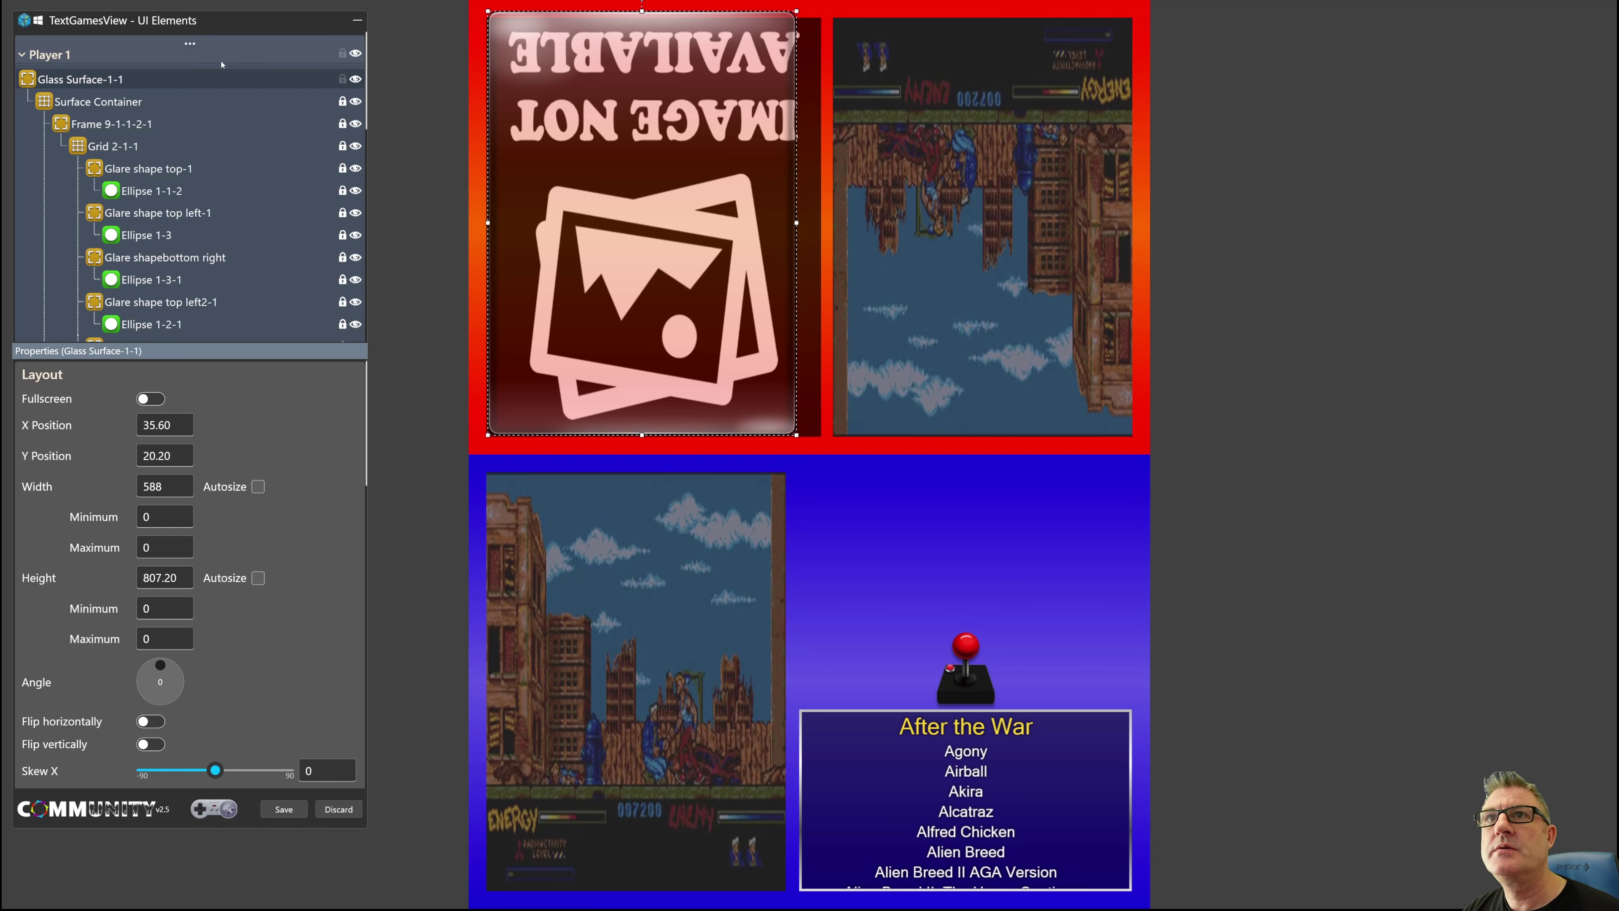
right_click(181, 78)
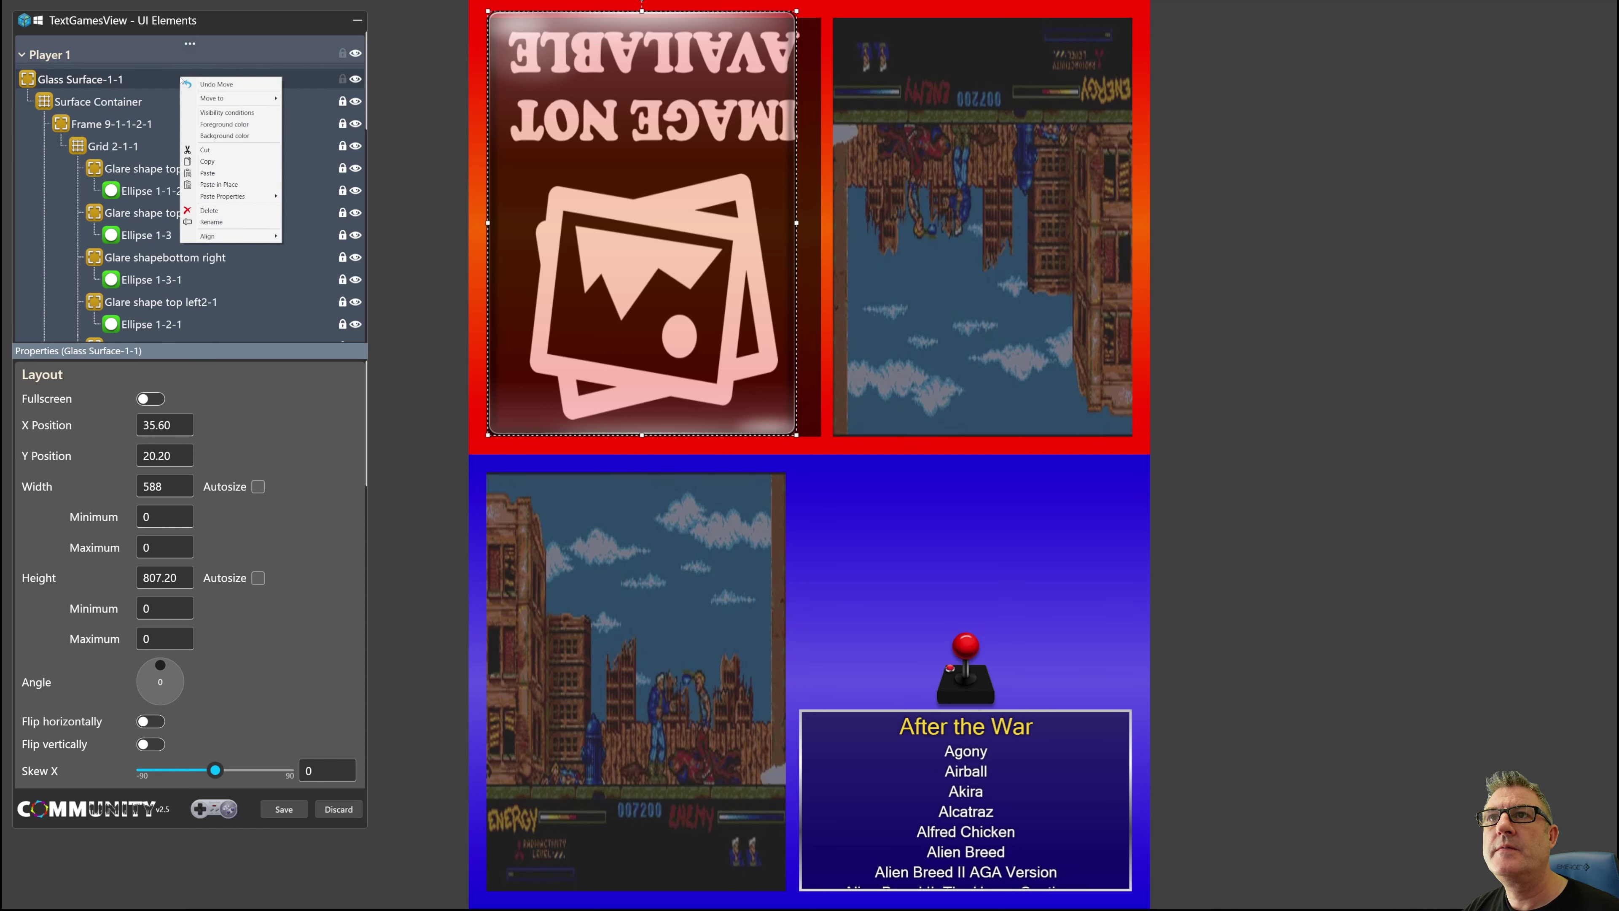
click(207, 148)
right_click(99, 47)
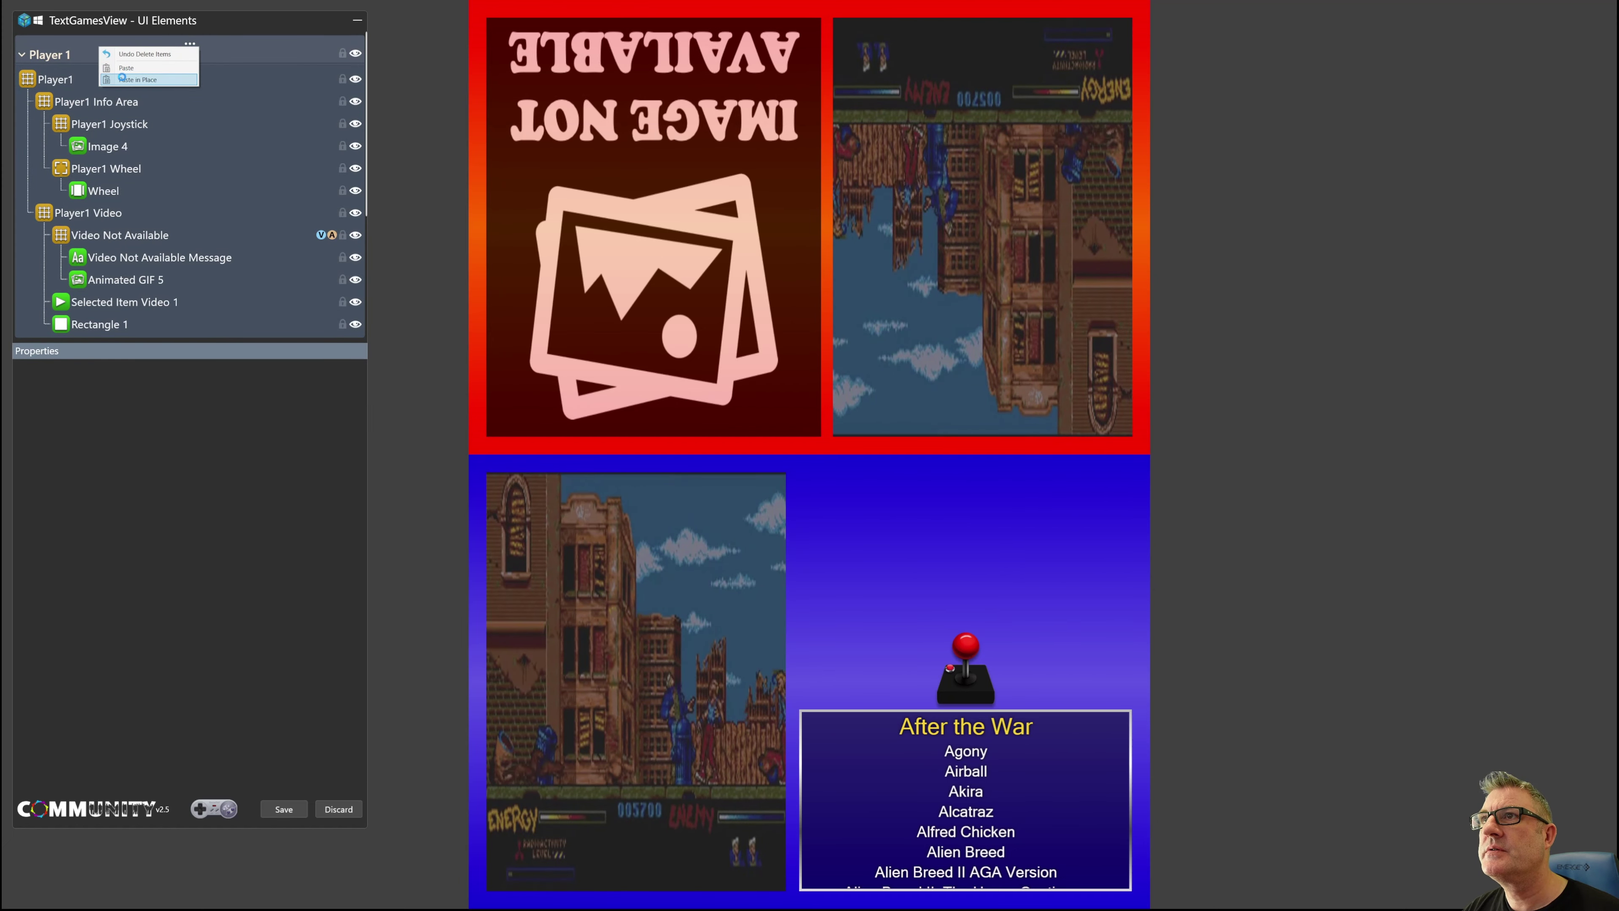
click(123, 80)
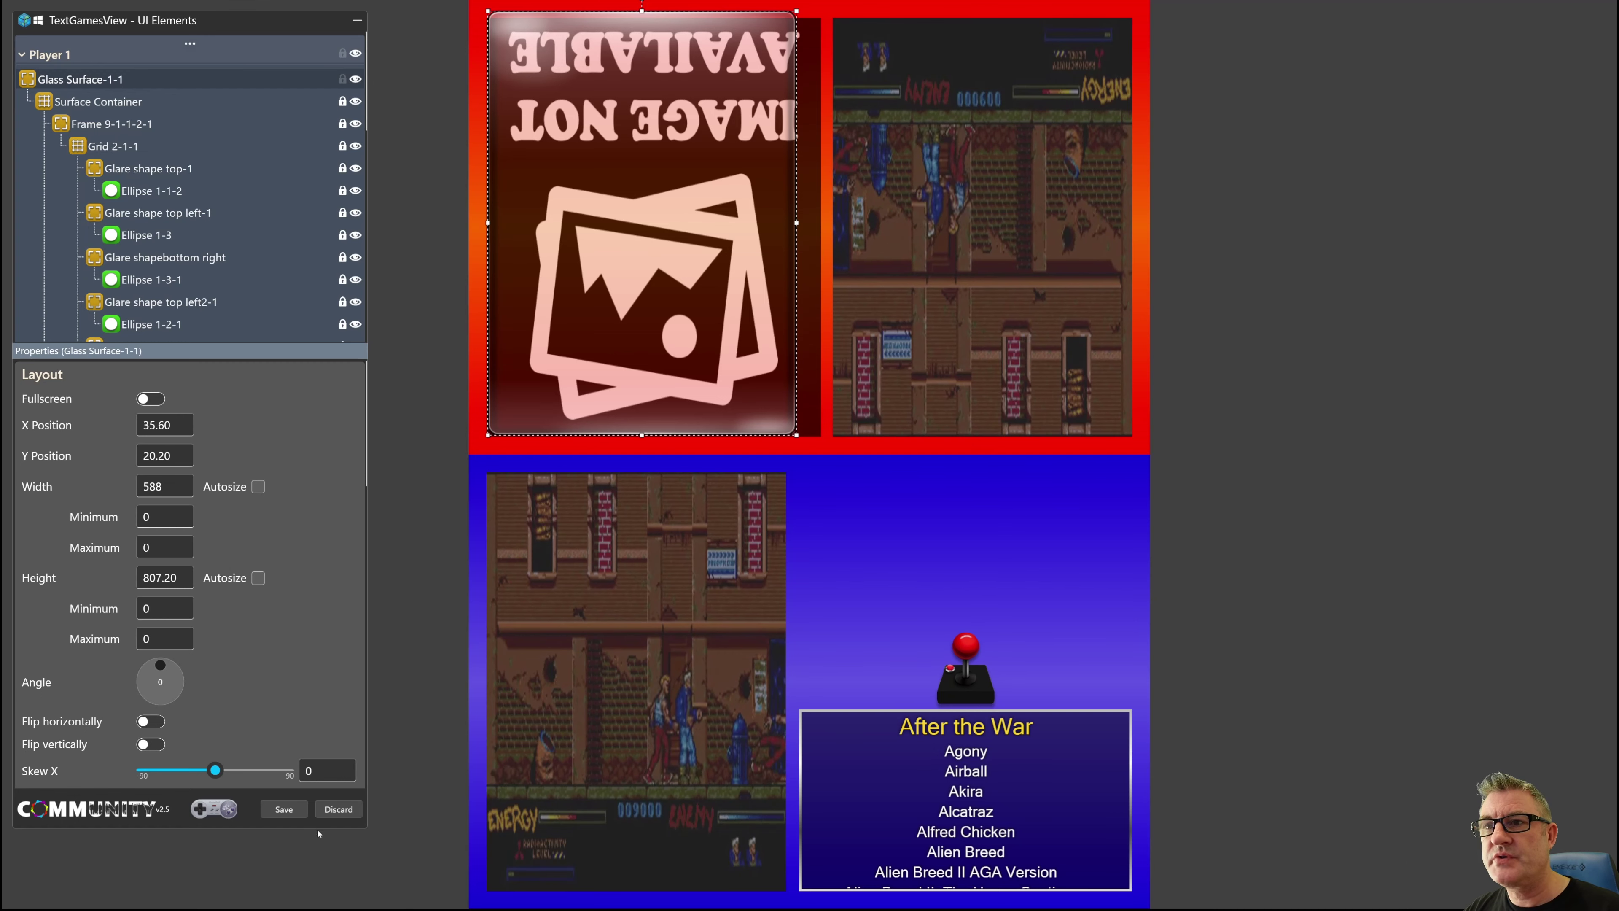
Discard out of the TextGamesView editor, confirming the save prompt with Enter.
click(326, 809)
key(Return)
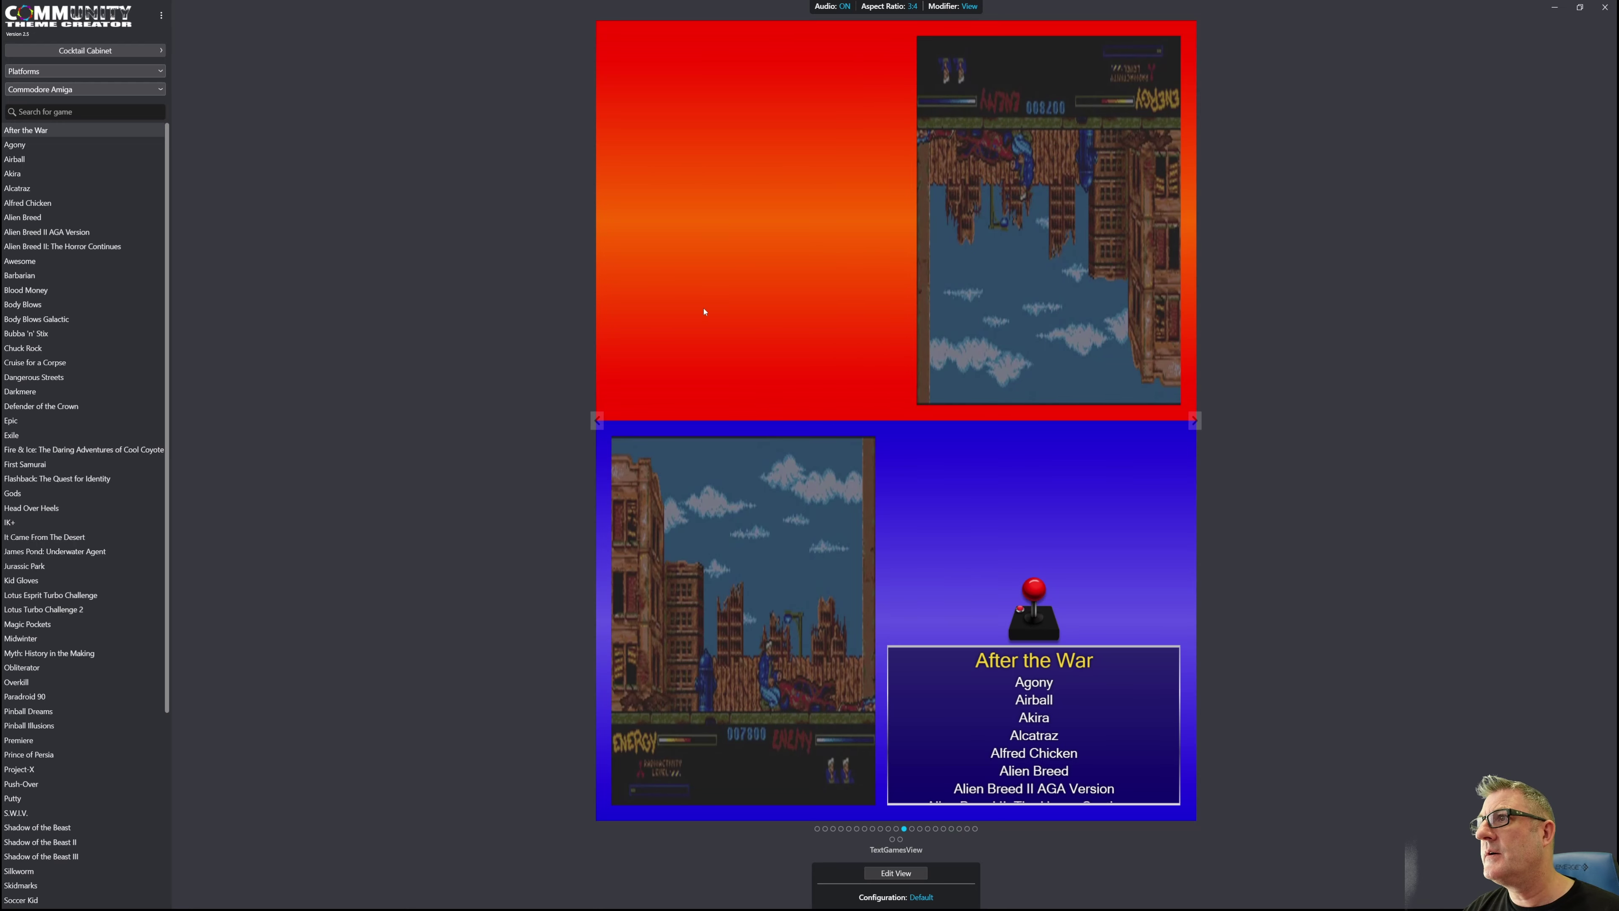
Load the Plain n Simple Community theme, then bring up the Windows Start menu.
click(119, 50)
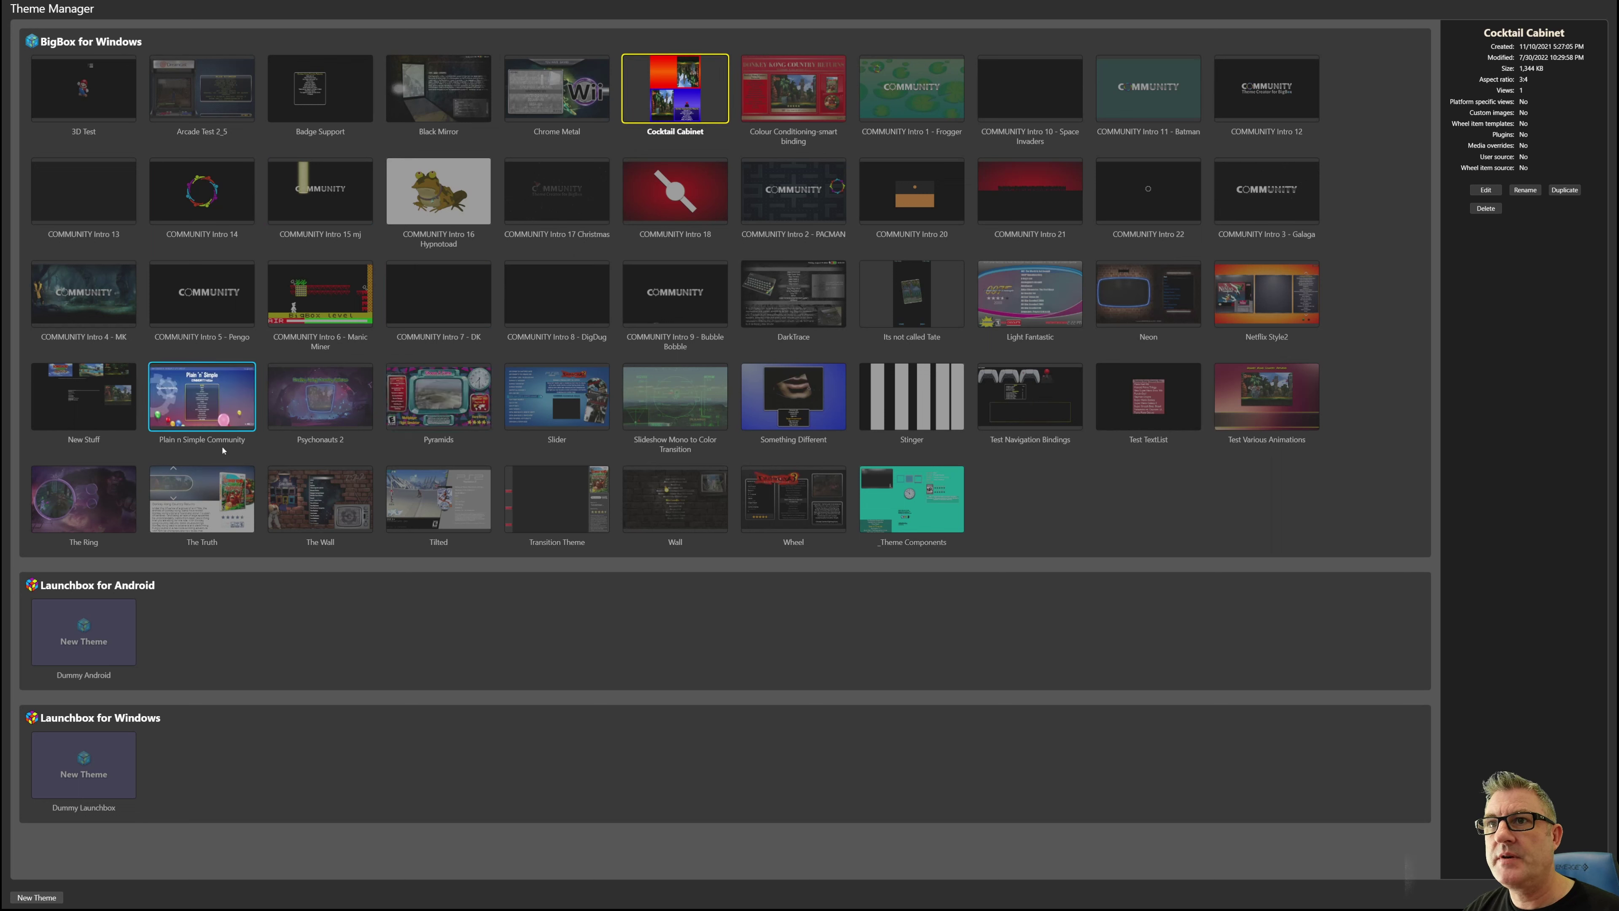
click(217, 398)
double_click(217, 394)
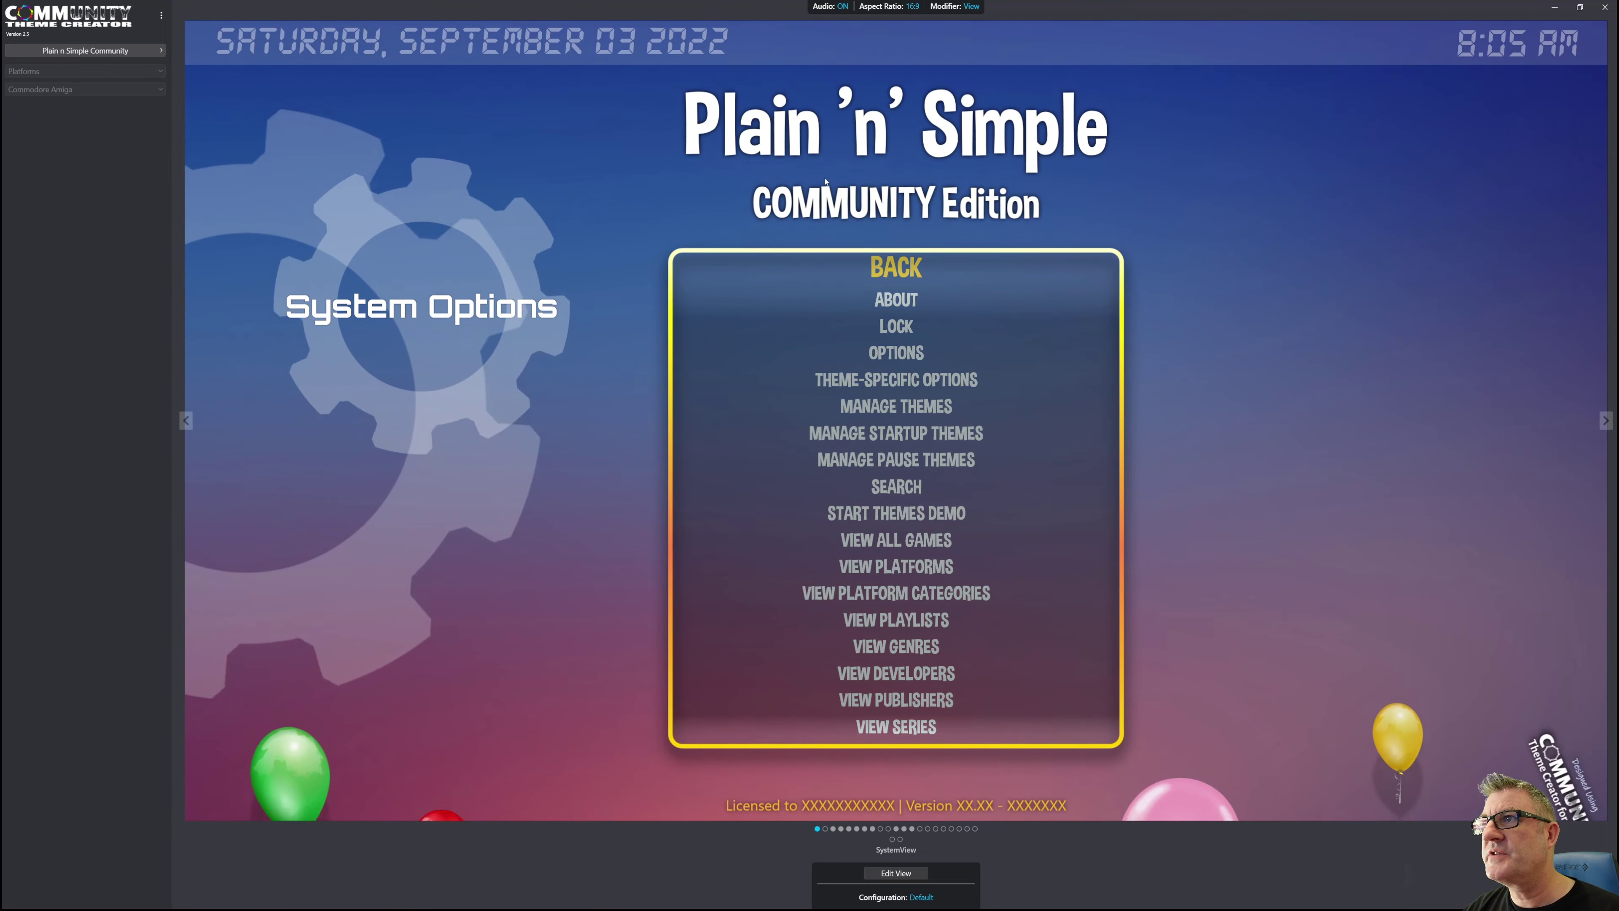
key(super)
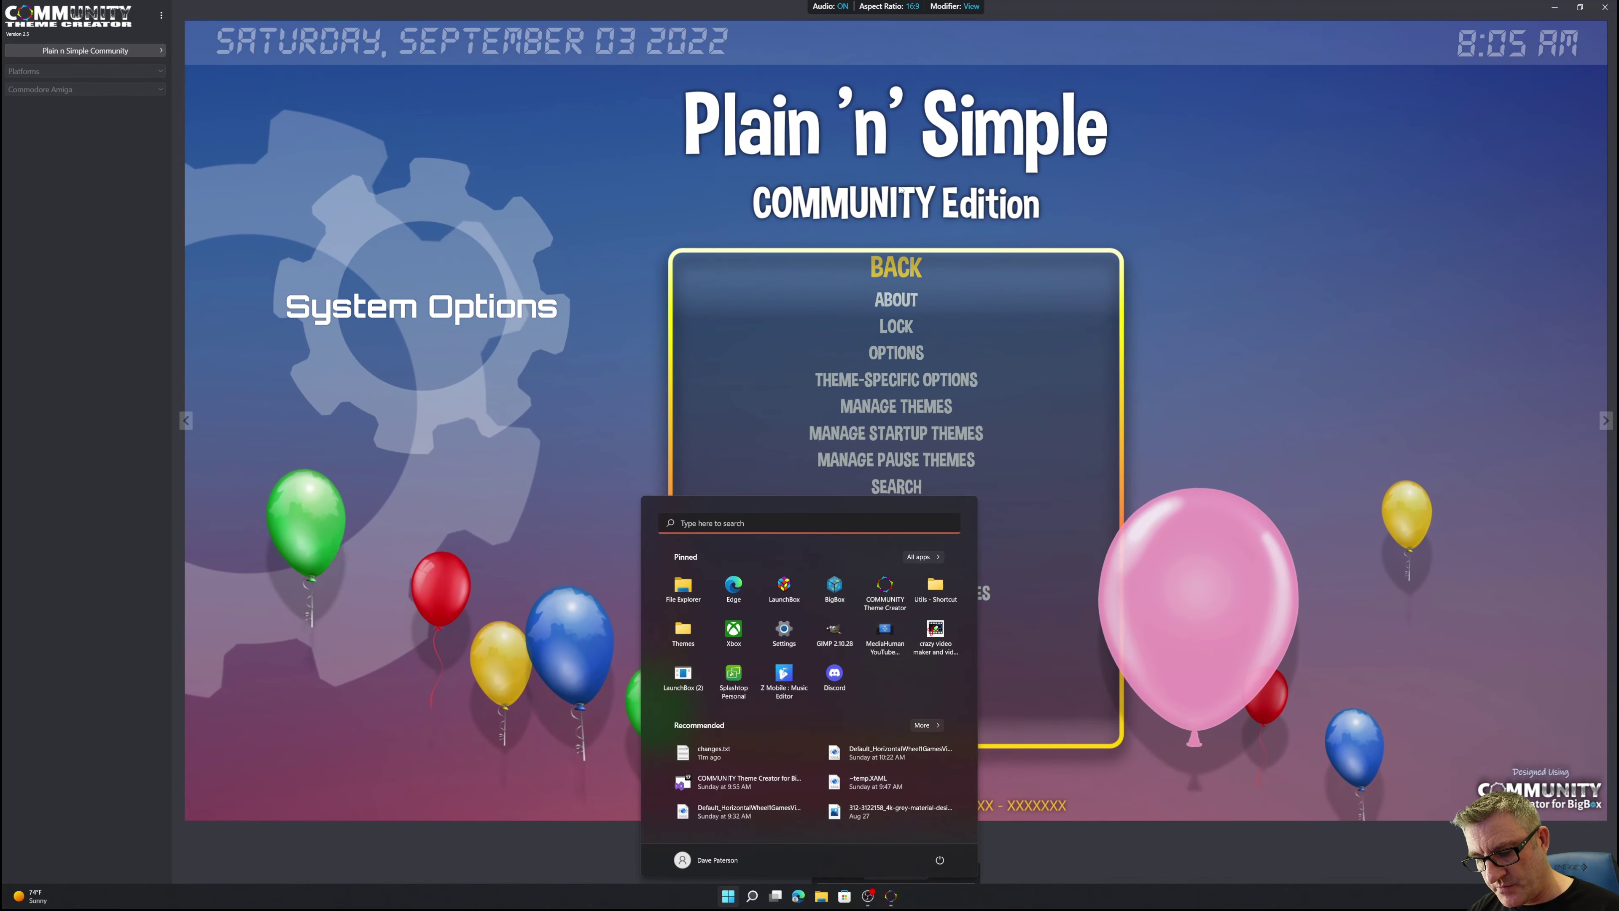
Launch File Explorer and open Desktop > COMMUNITY Theme Creator 2.5 > My Theme Projects > Plain n Simple Community.
text(file)
key(Return)
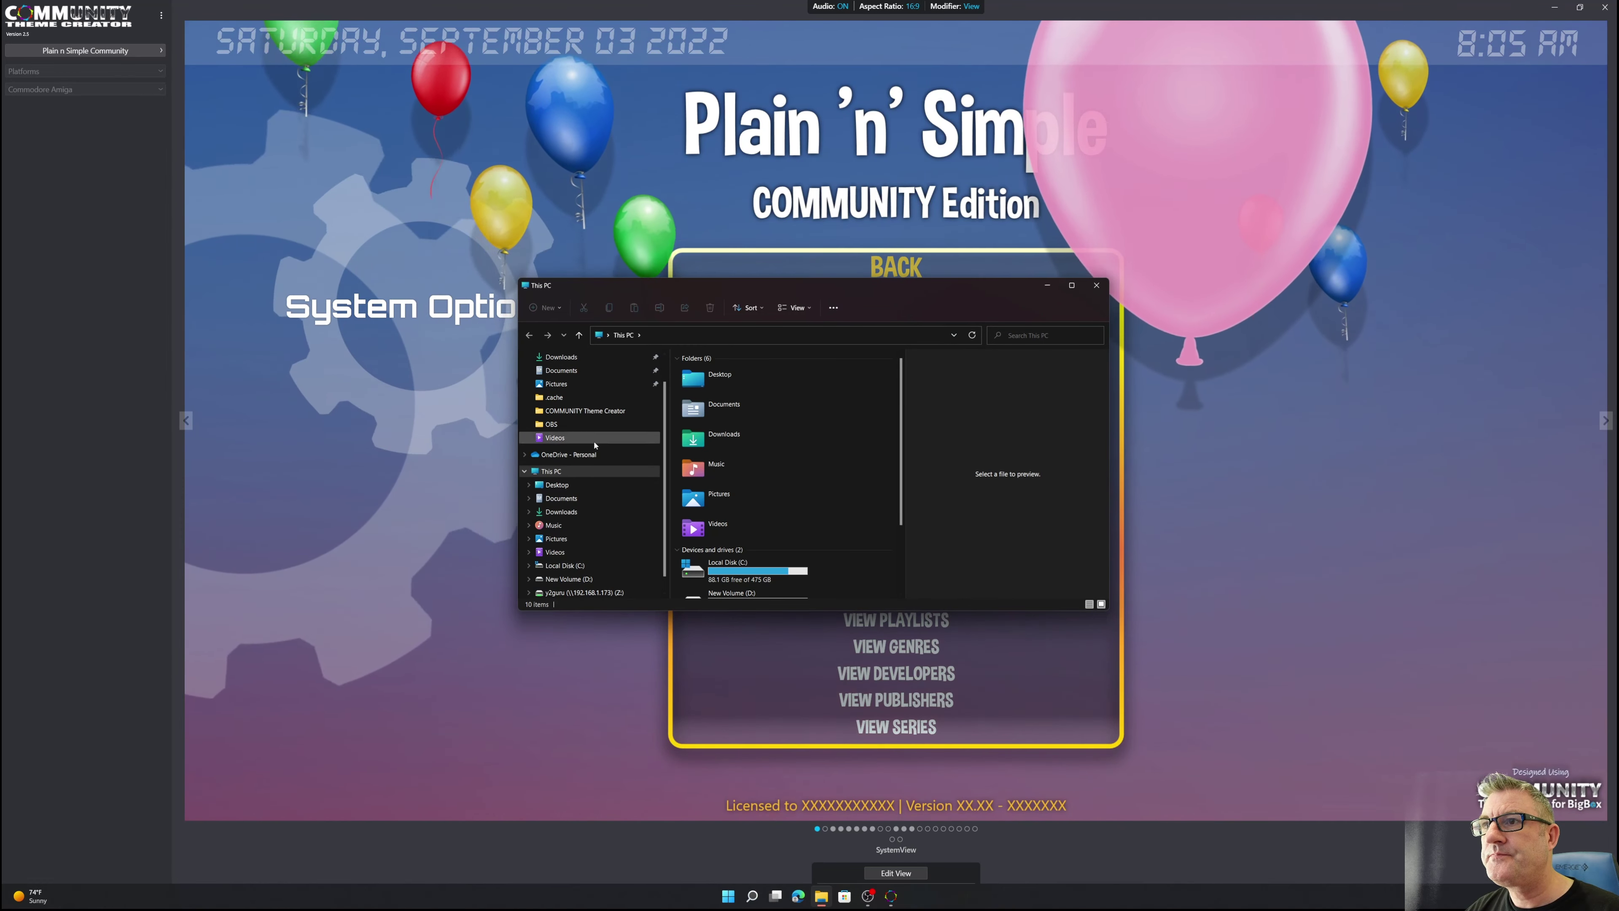
scroll(717, 445, down, 2)
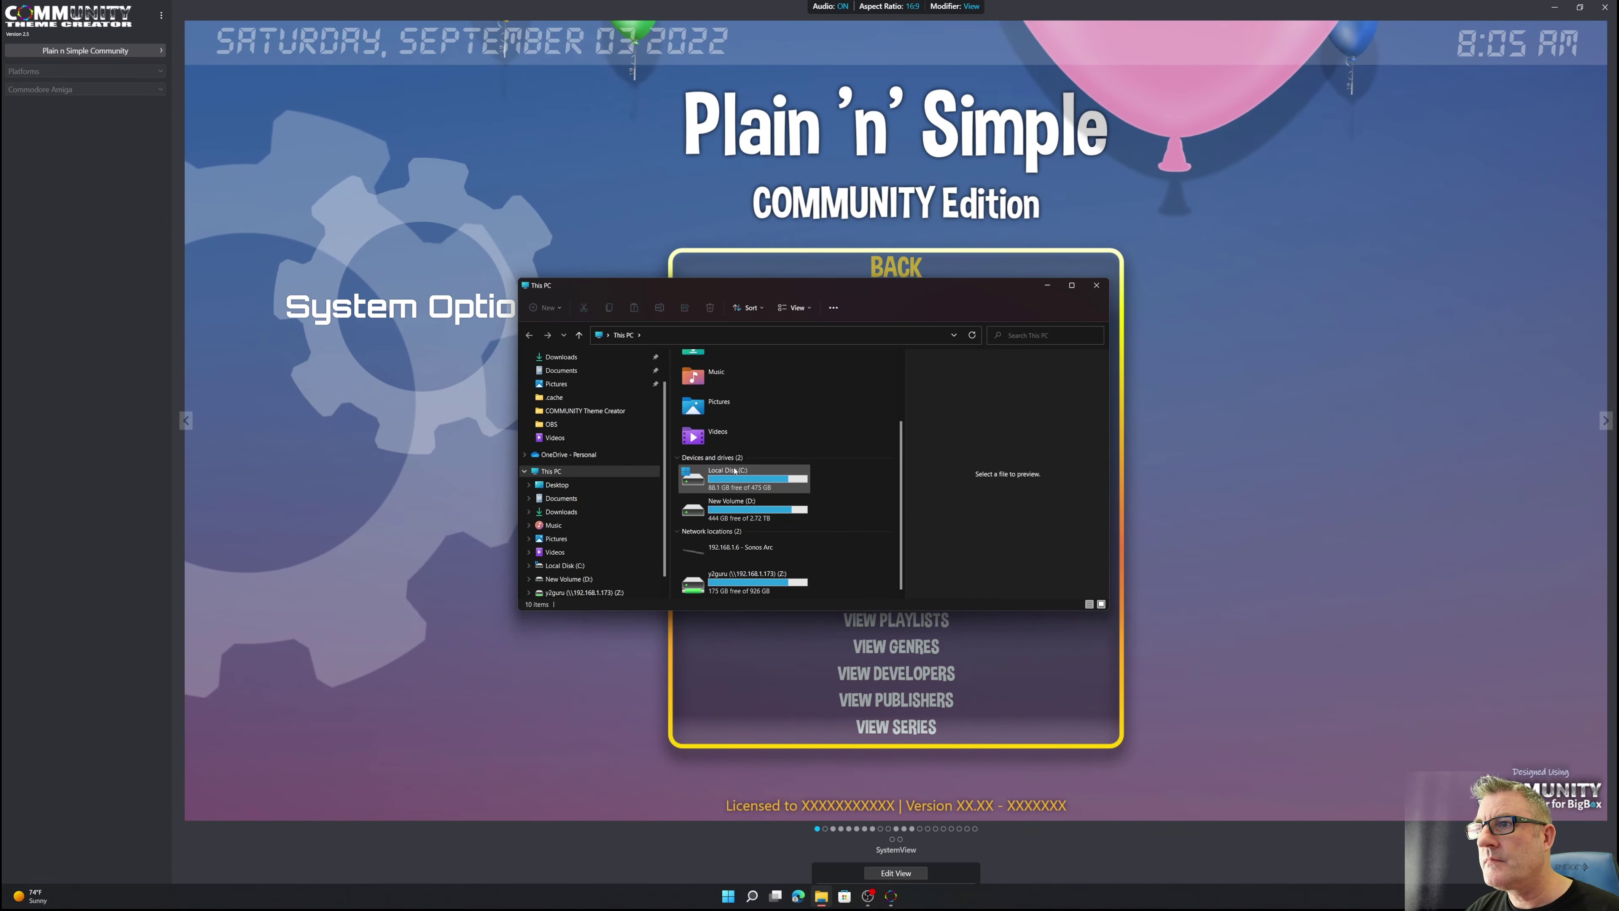
scroll(584, 426, up, 1)
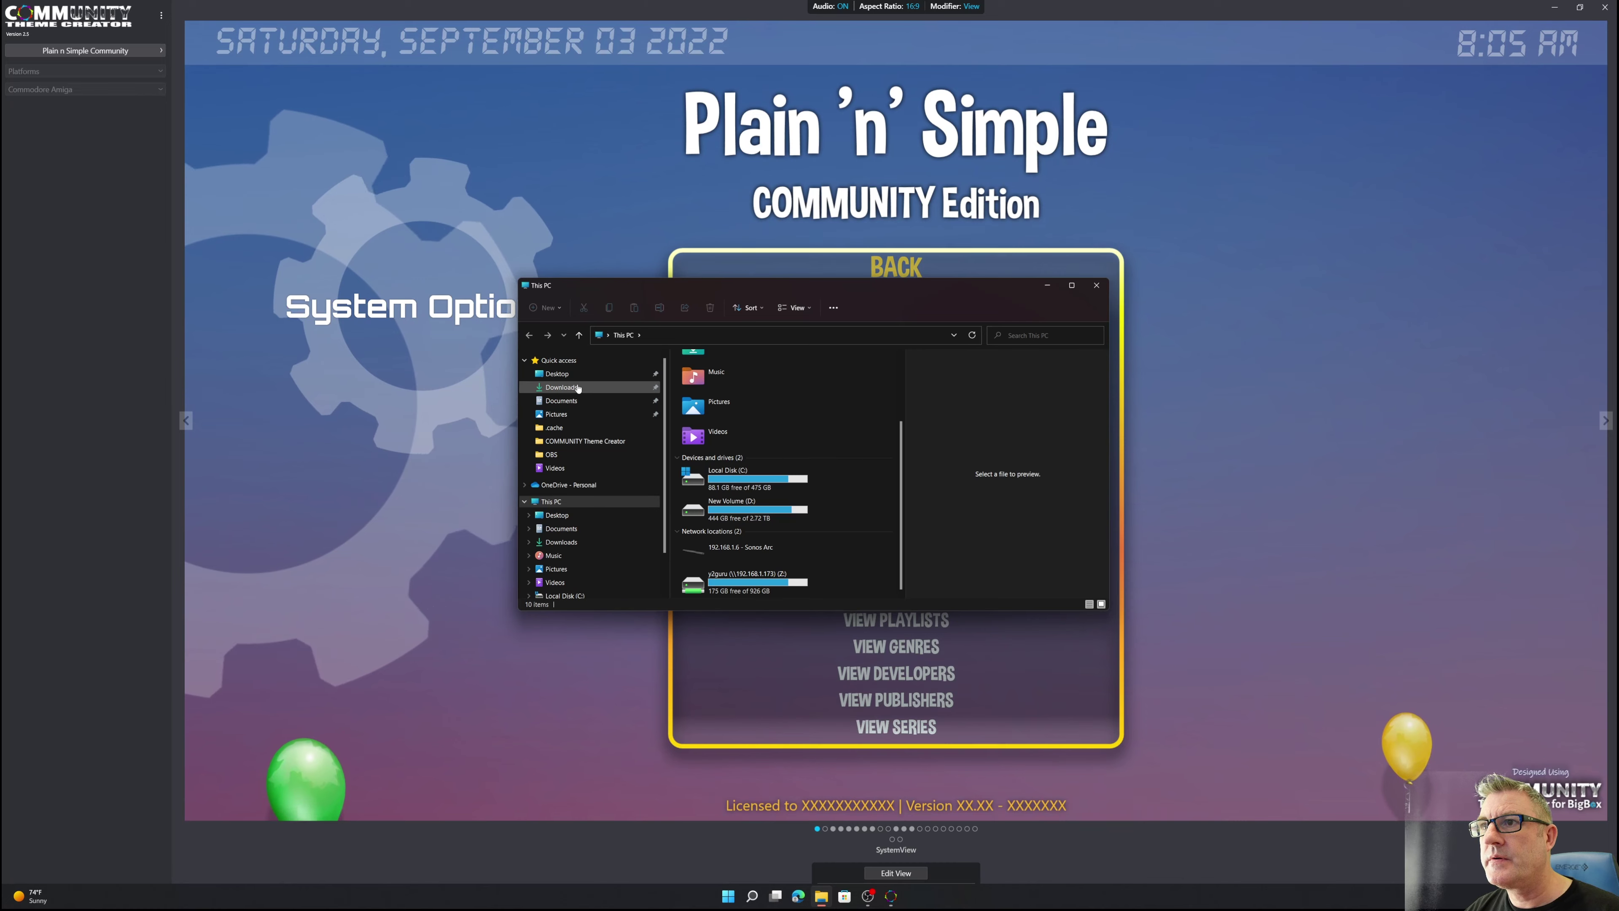
click(557, 374)
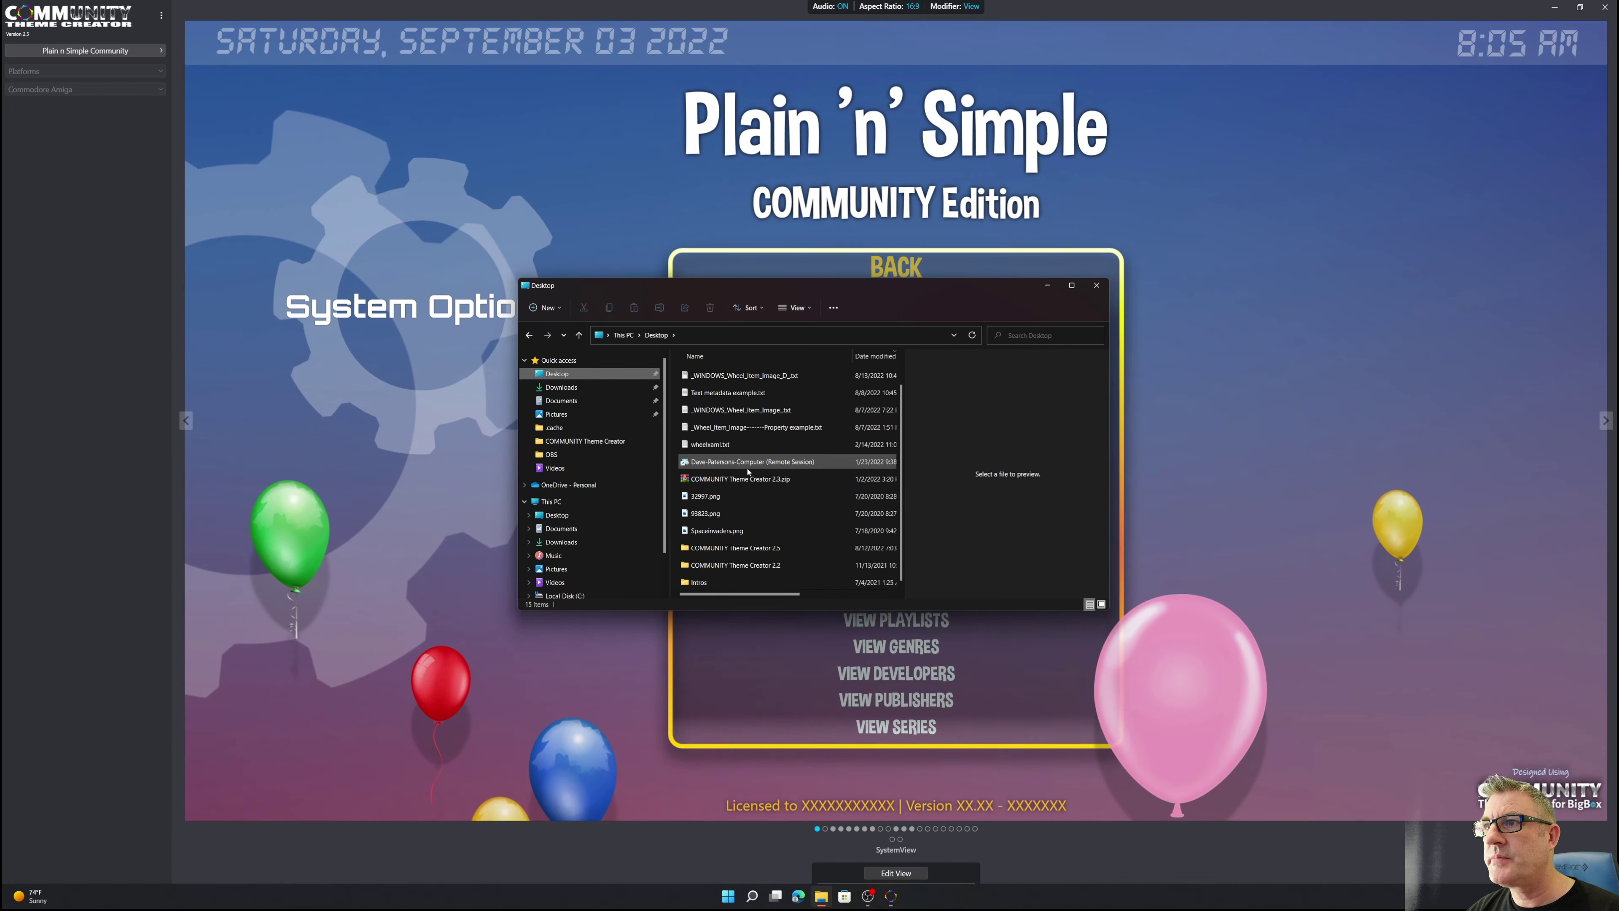
scroll(764, 522, down, 1)
double_click(771, 550)
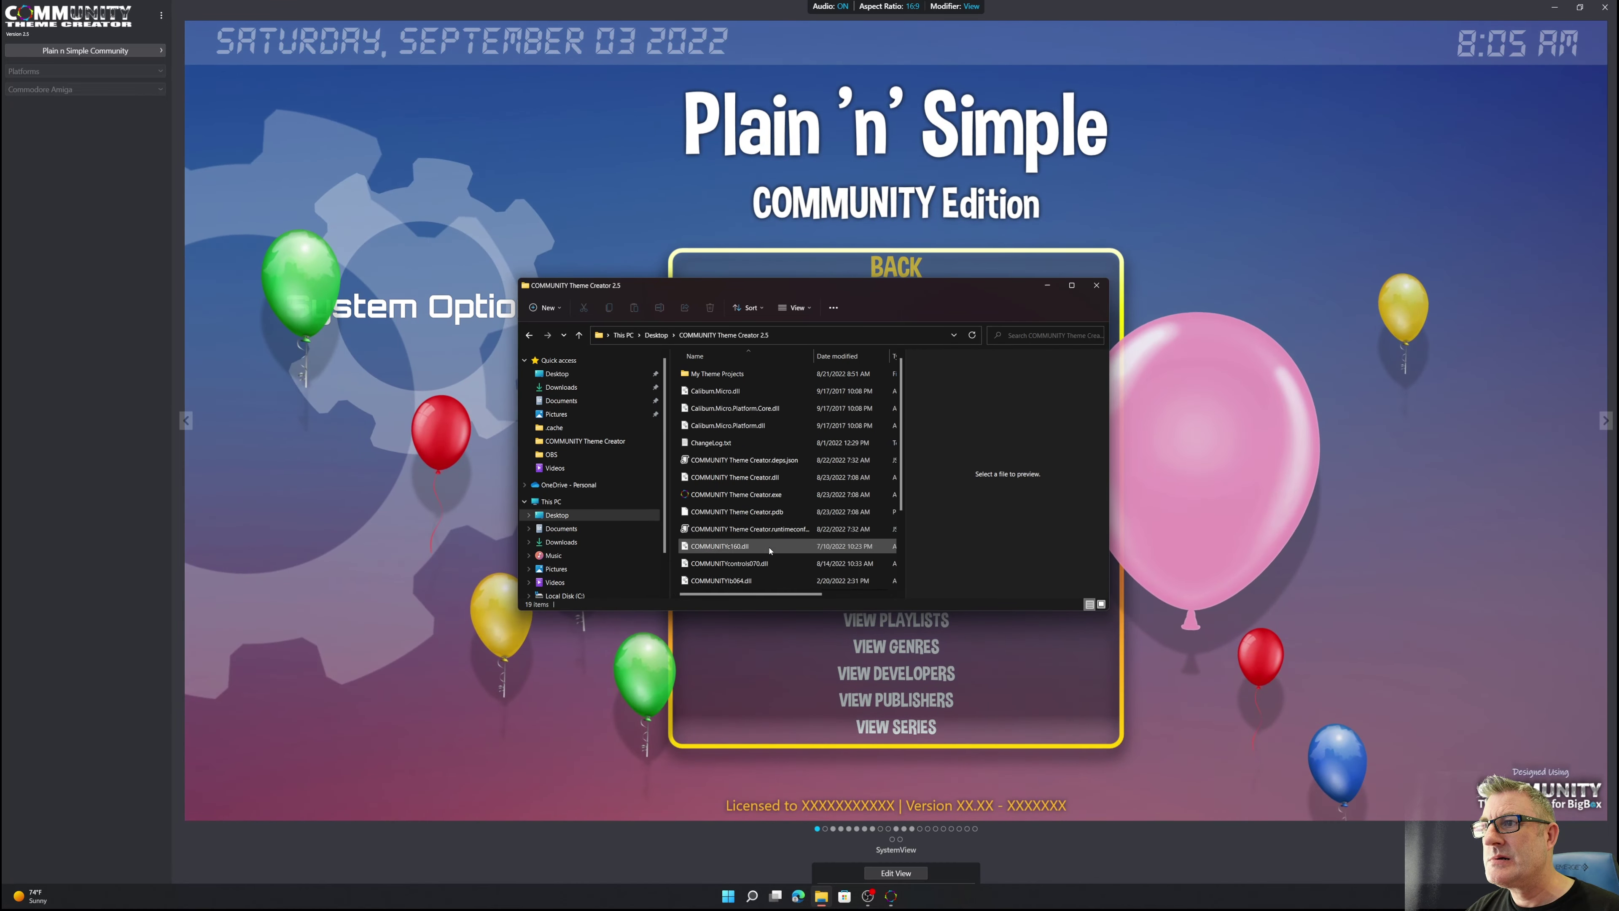
double_click(727, 373)
scroll(729, 513, down, 7)
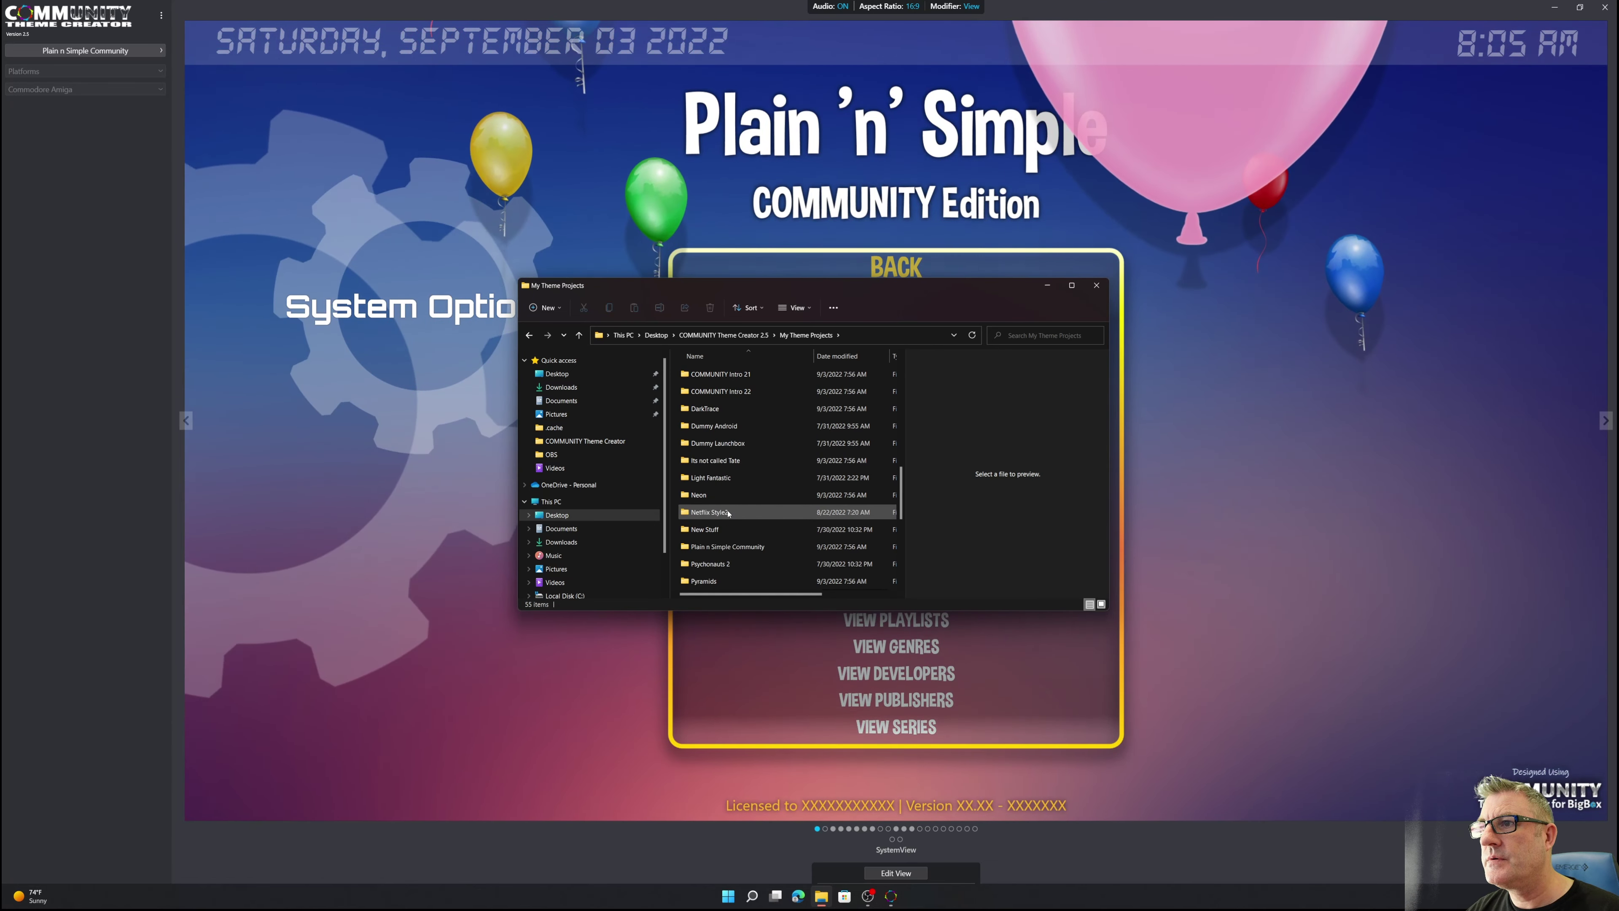
scroll(733, 504, down, 4)
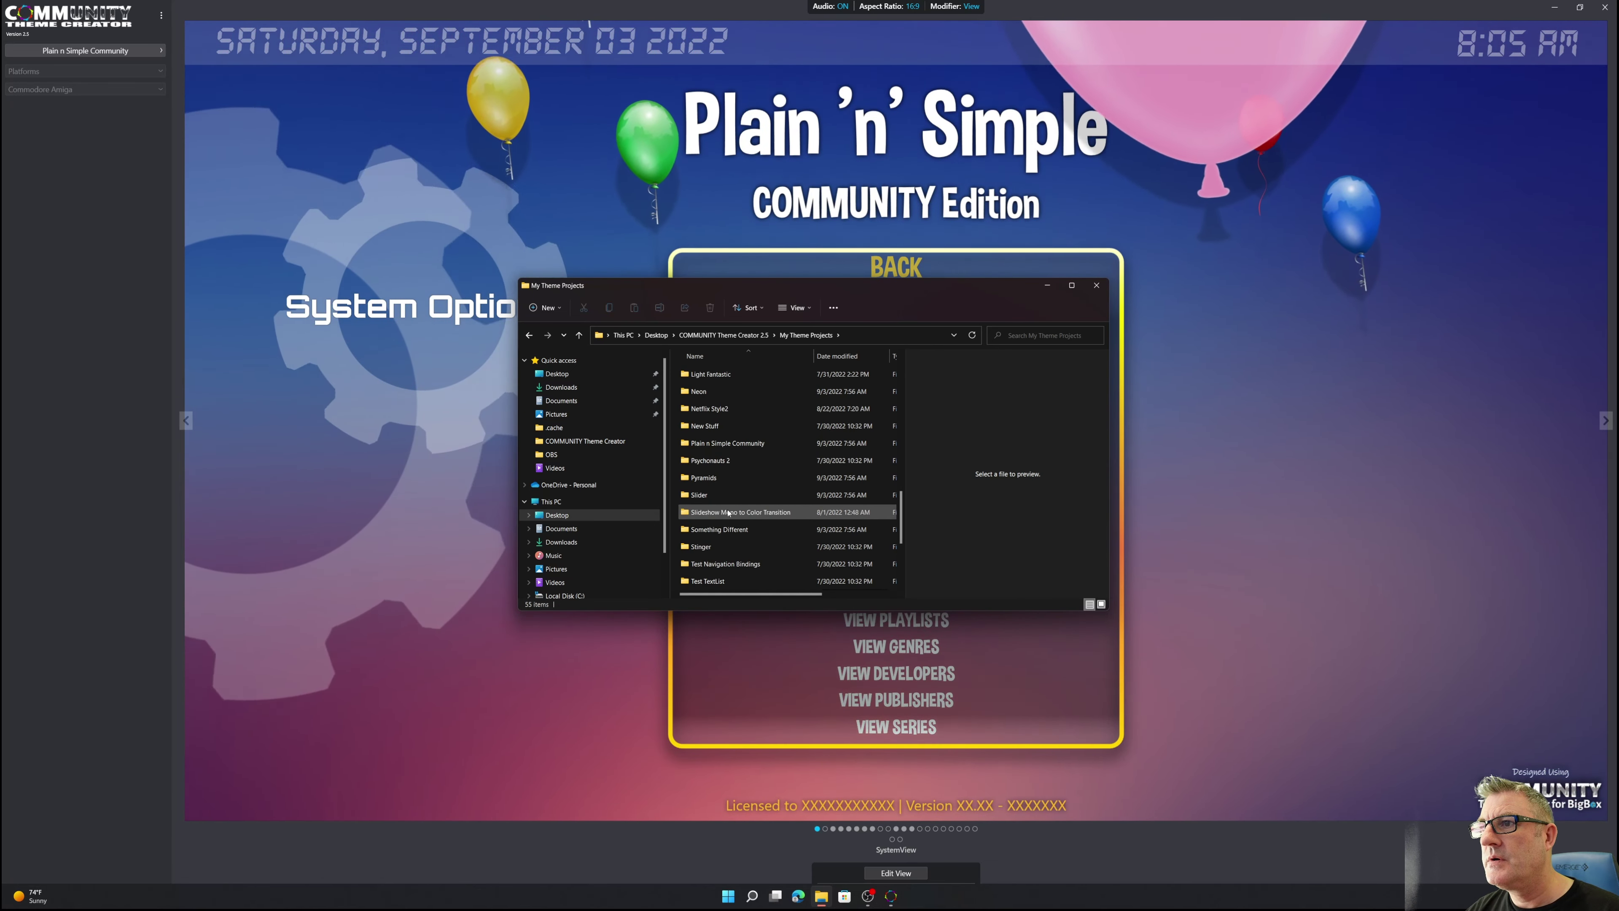
double_click(749, 444)
scroll(747, 487, down, 5)
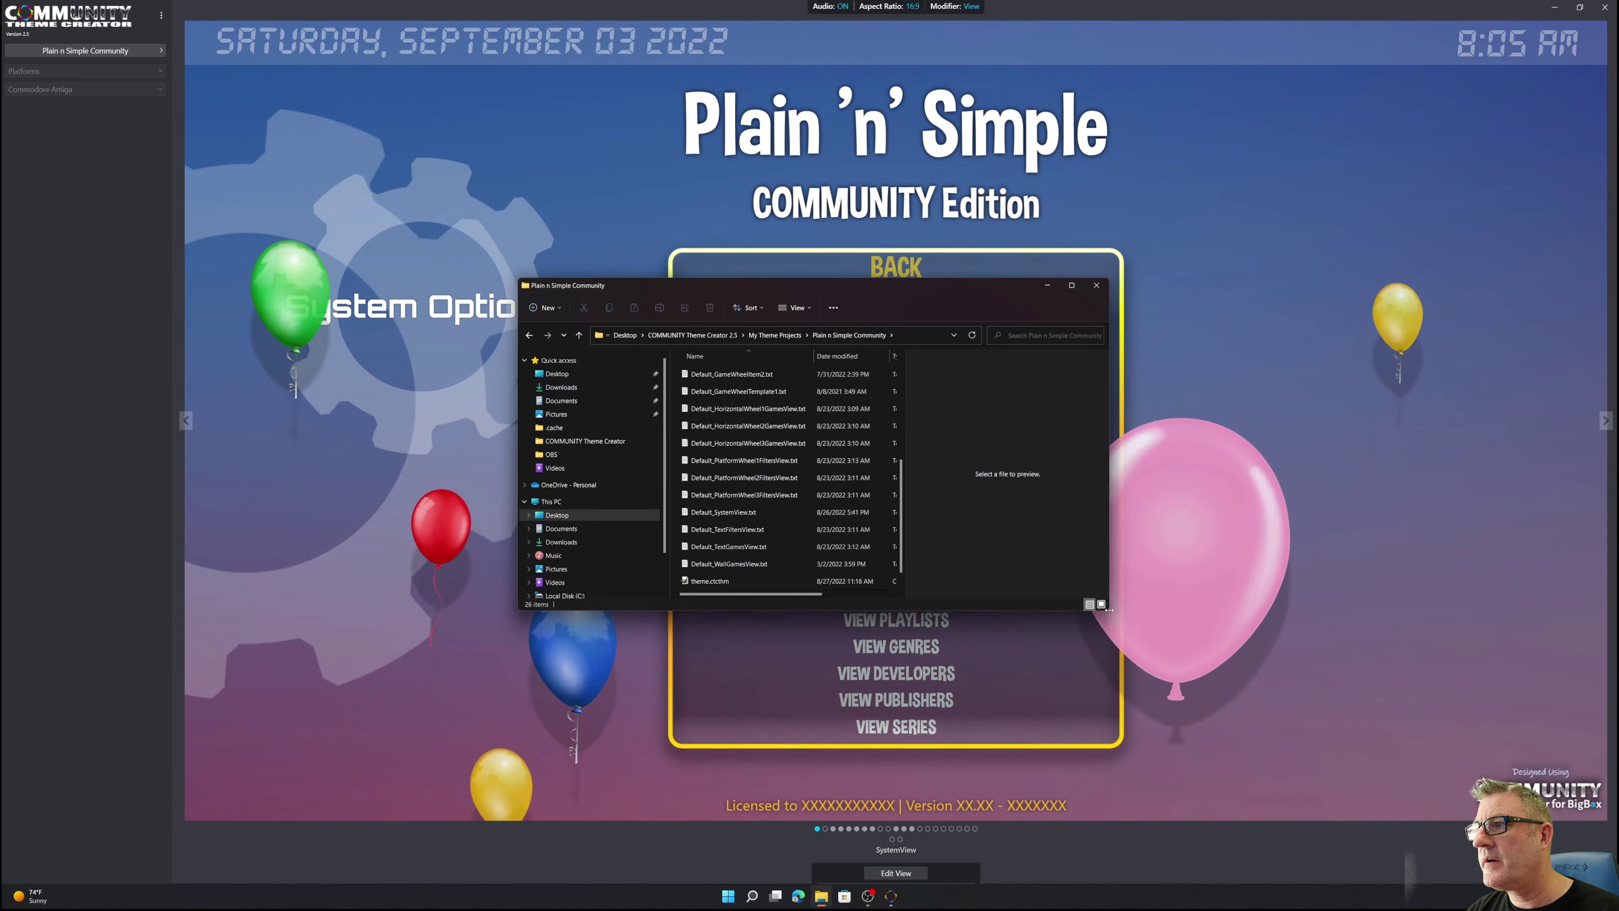
Widen the Explorer window to show types and sizes, then edit the theme's SystemView.
drag(1108, 610, 1234, 780)
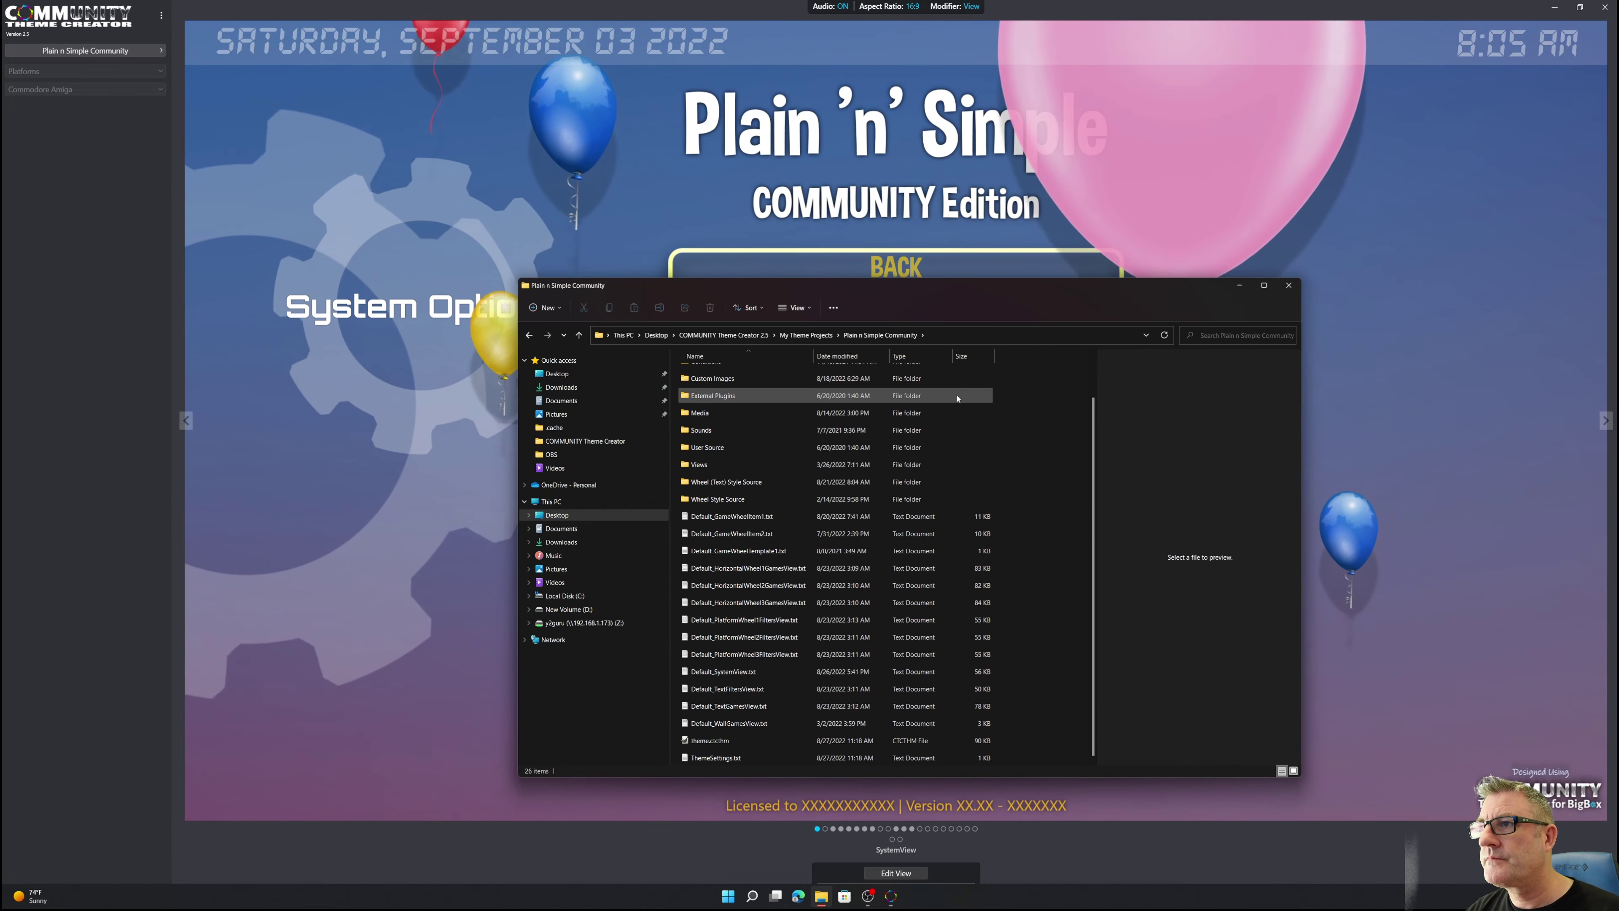
drag(932, 285, 458, 286)
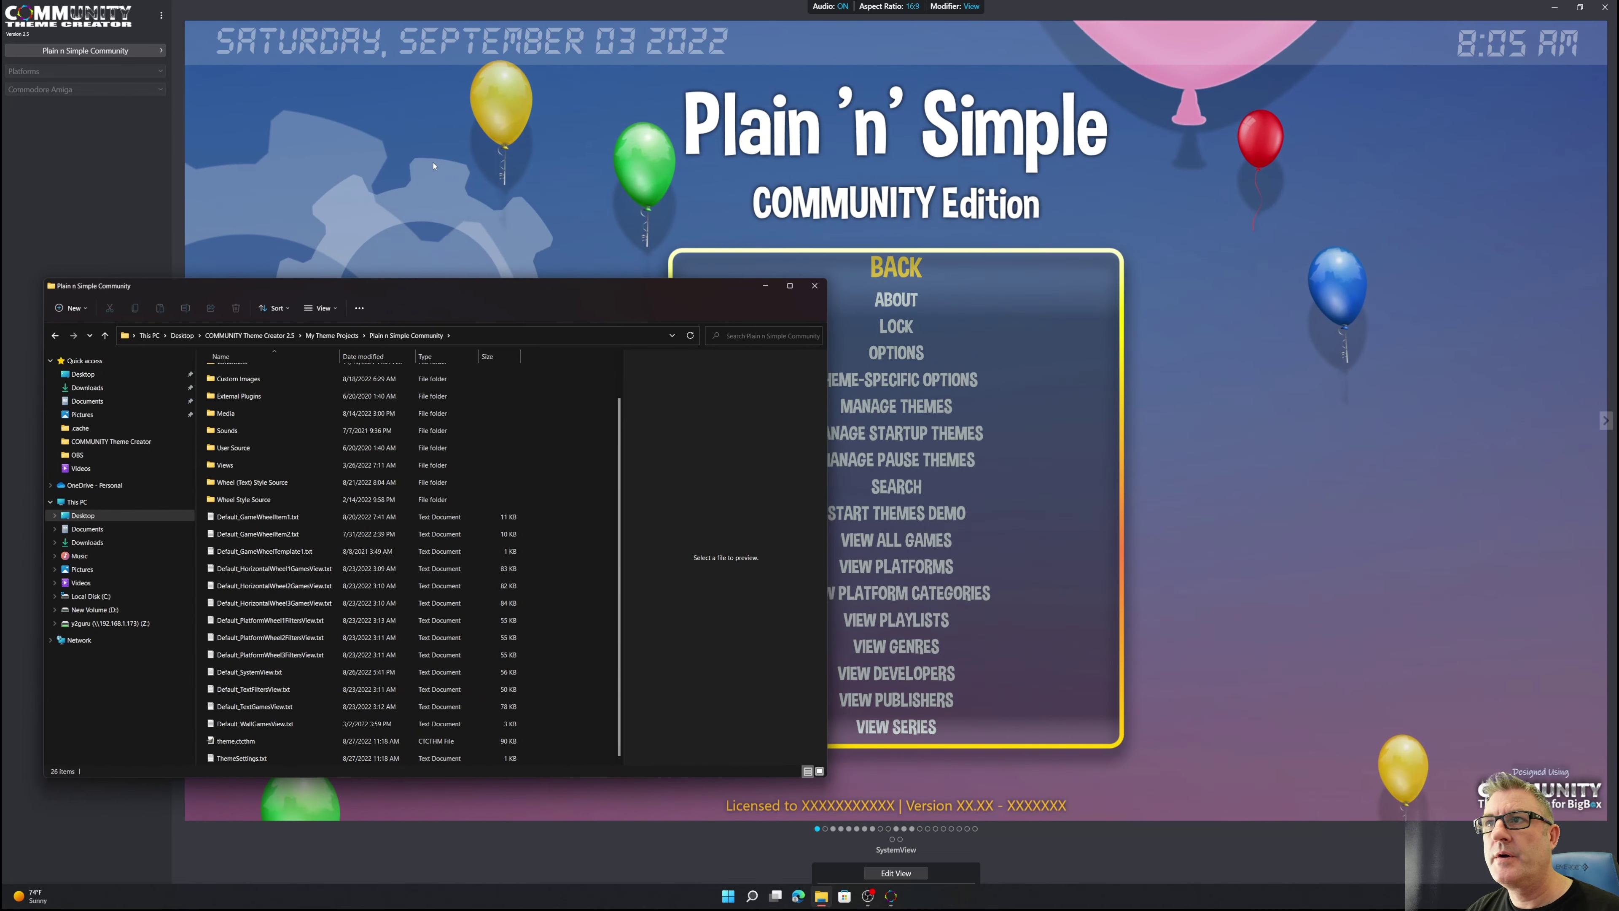
click(716, 396)
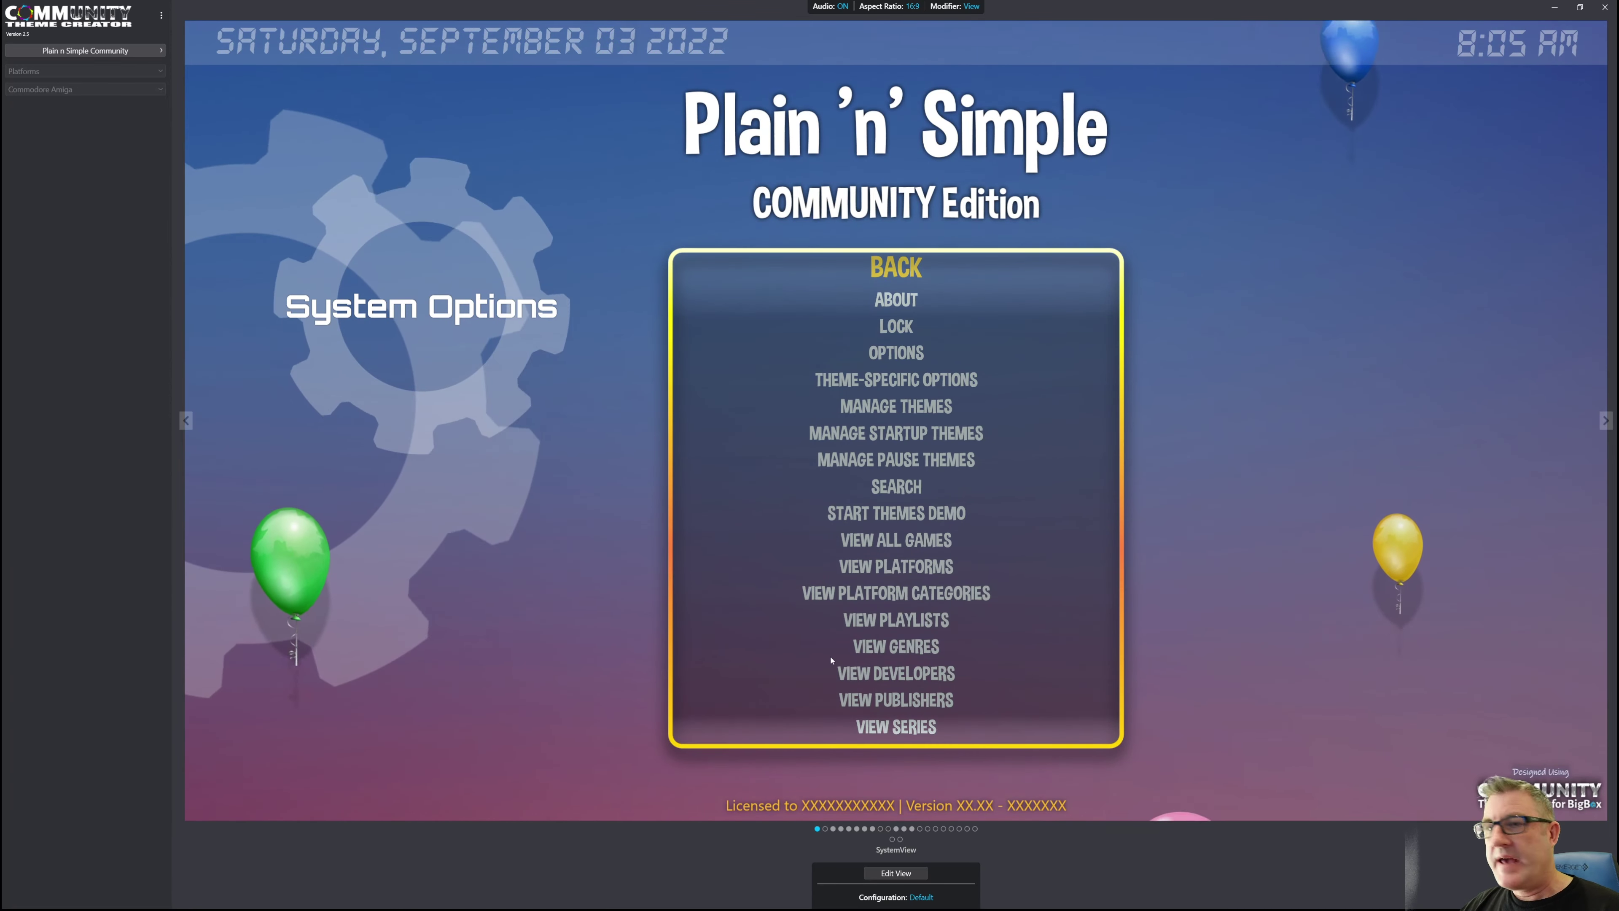
click(918, 874)
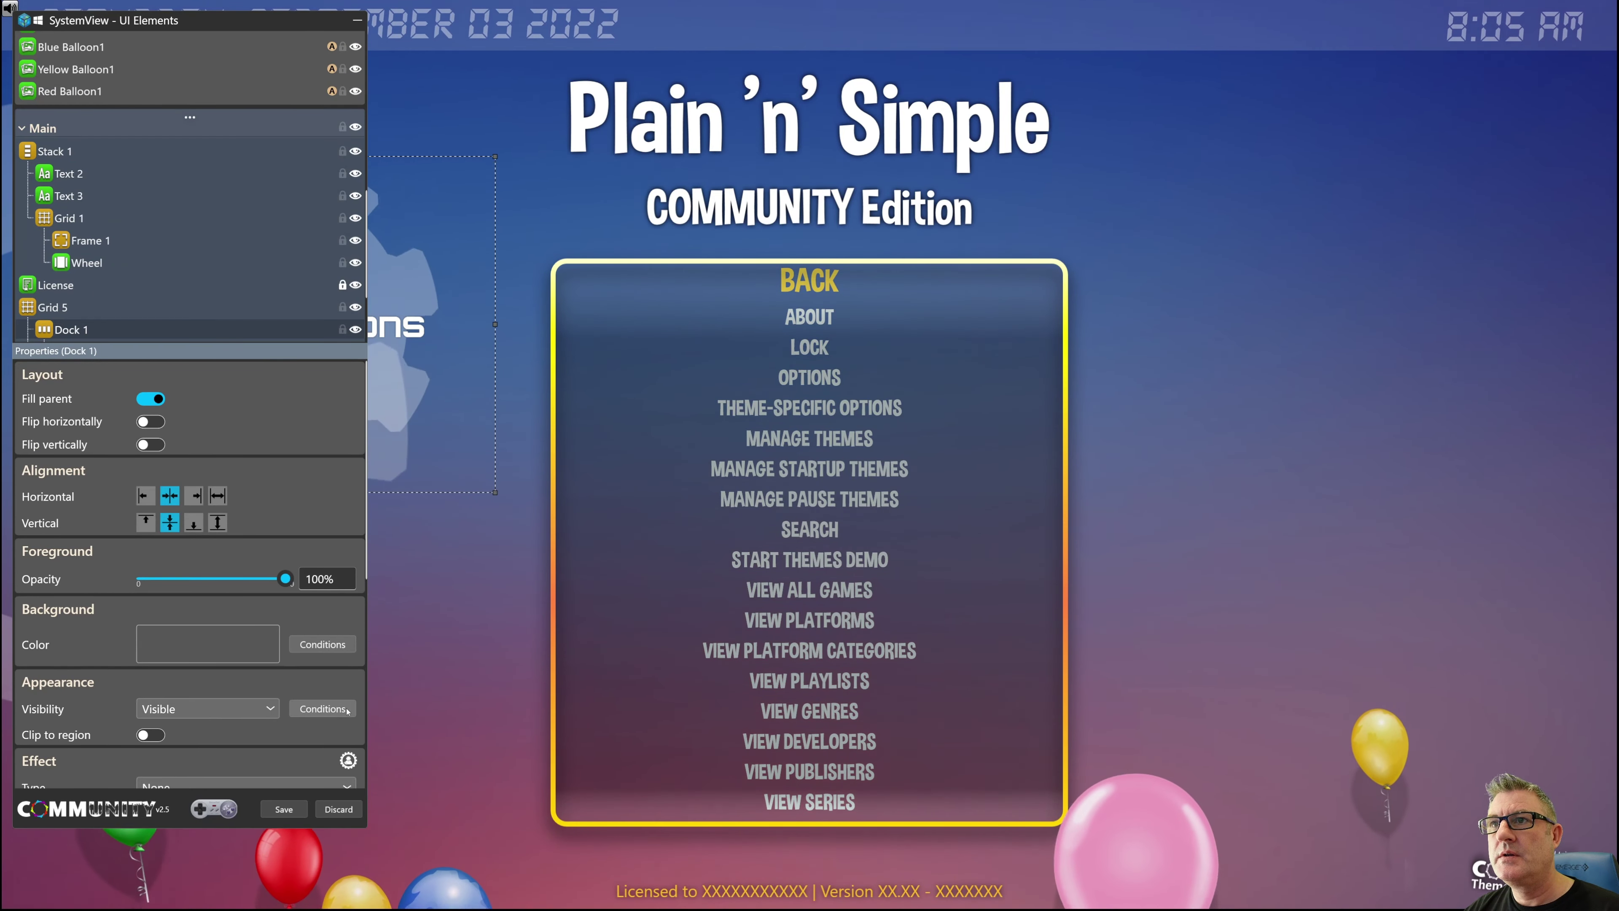
Save the SystemView edits and Alt+Tab to the Plain n Simple Community project folder.
click(286, 809)
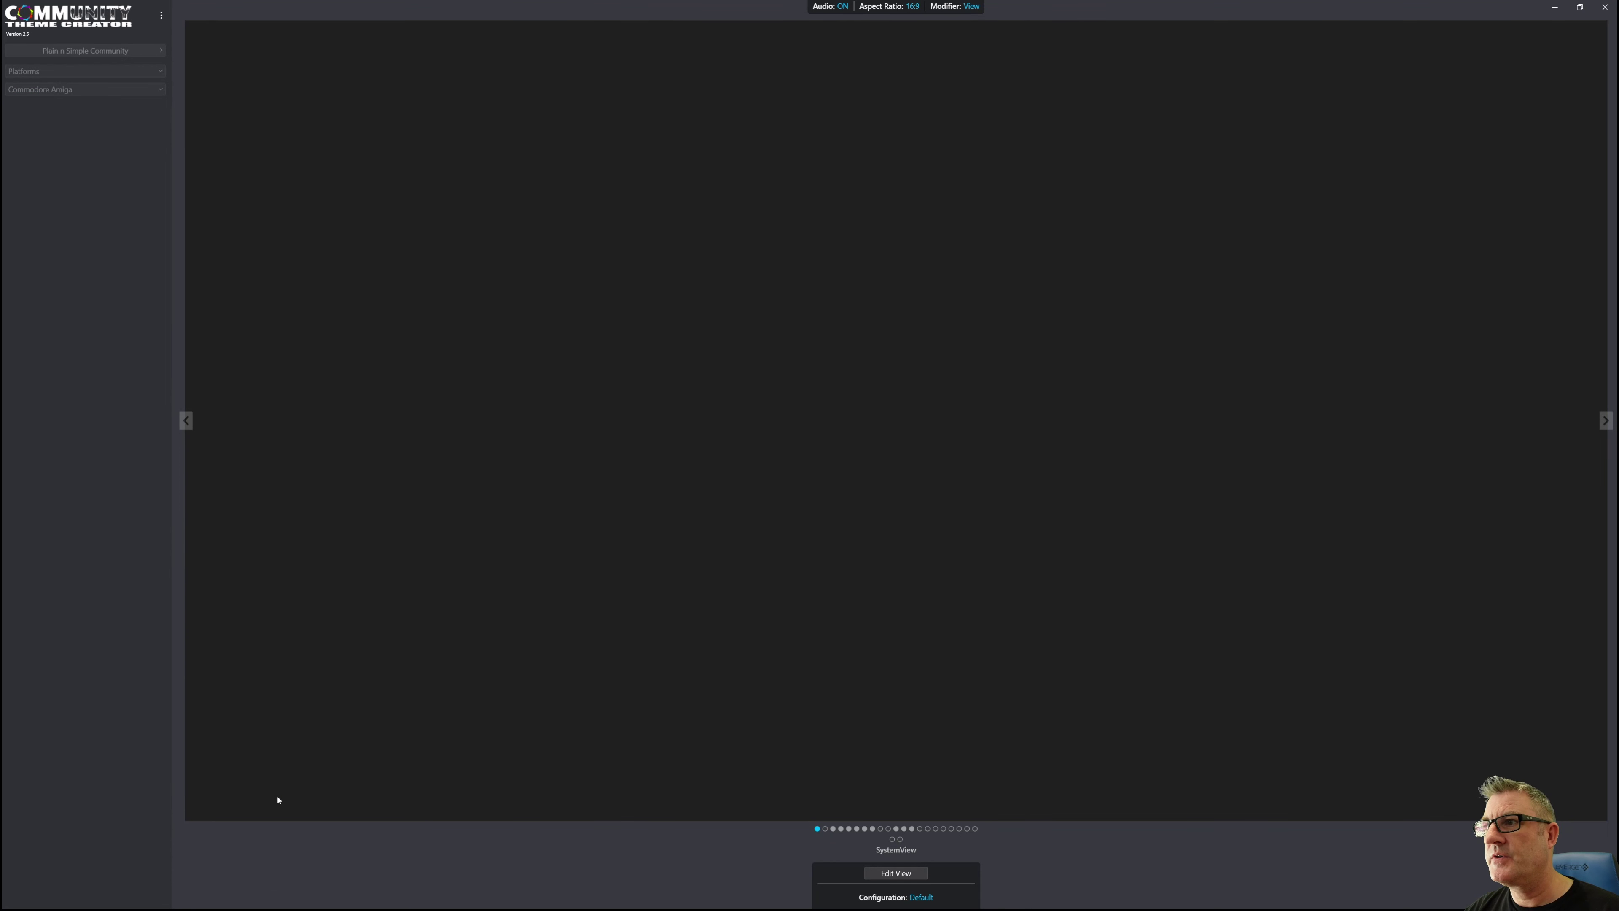
key(alt+Tab)
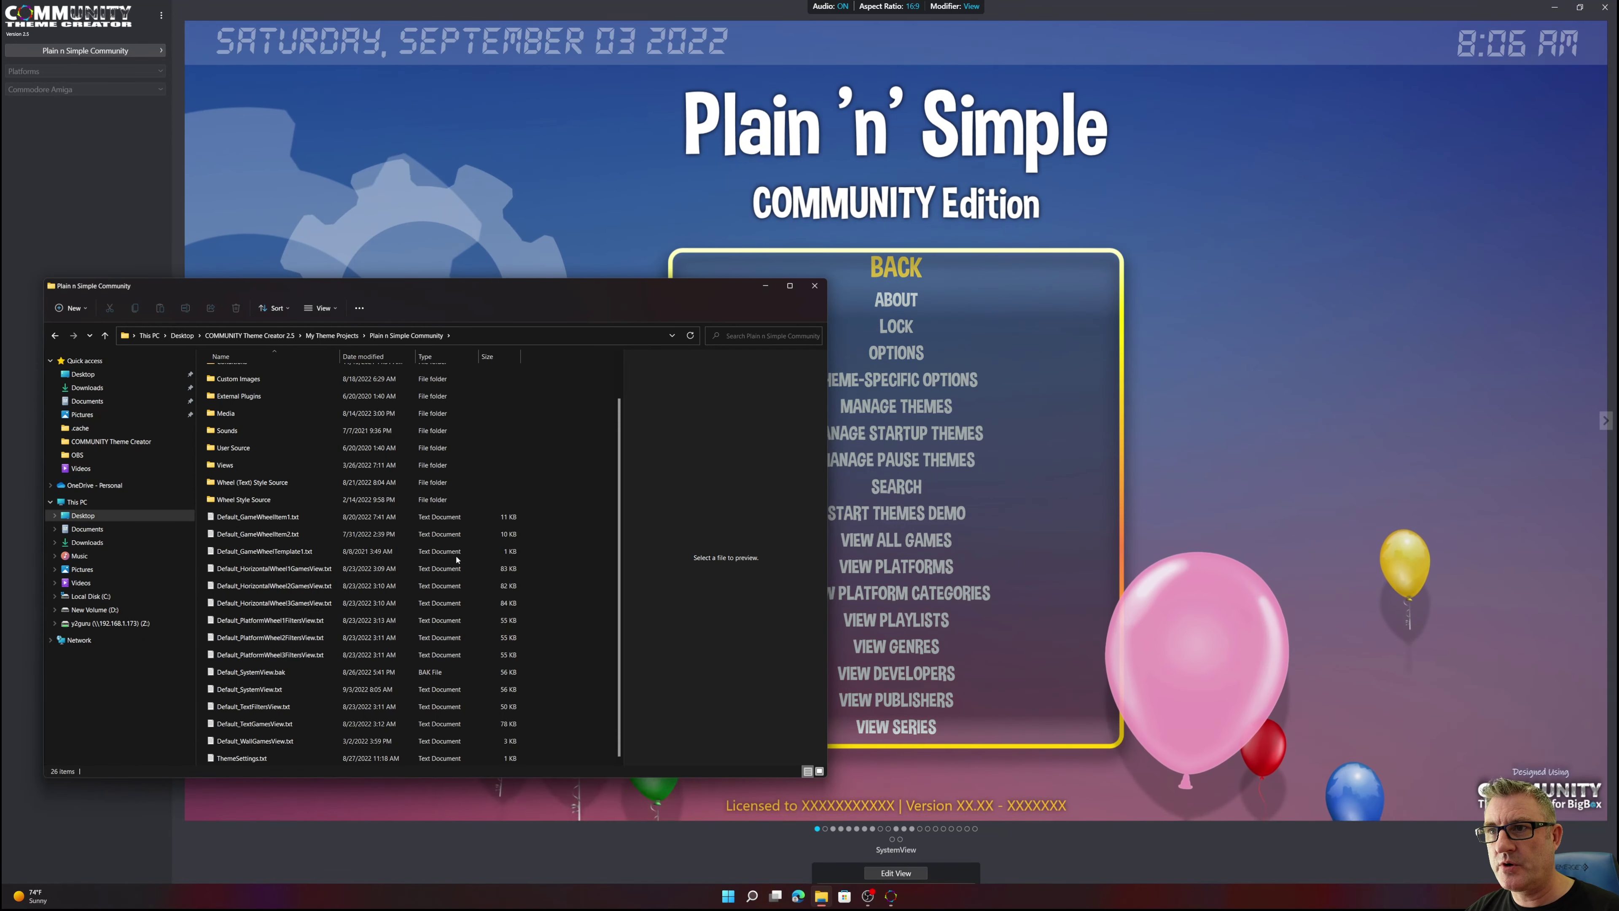
Compare Default_SystemView.bak against Default_SystemView.txt in the preview pane, then return to Theme Creator.
click(268, 671)
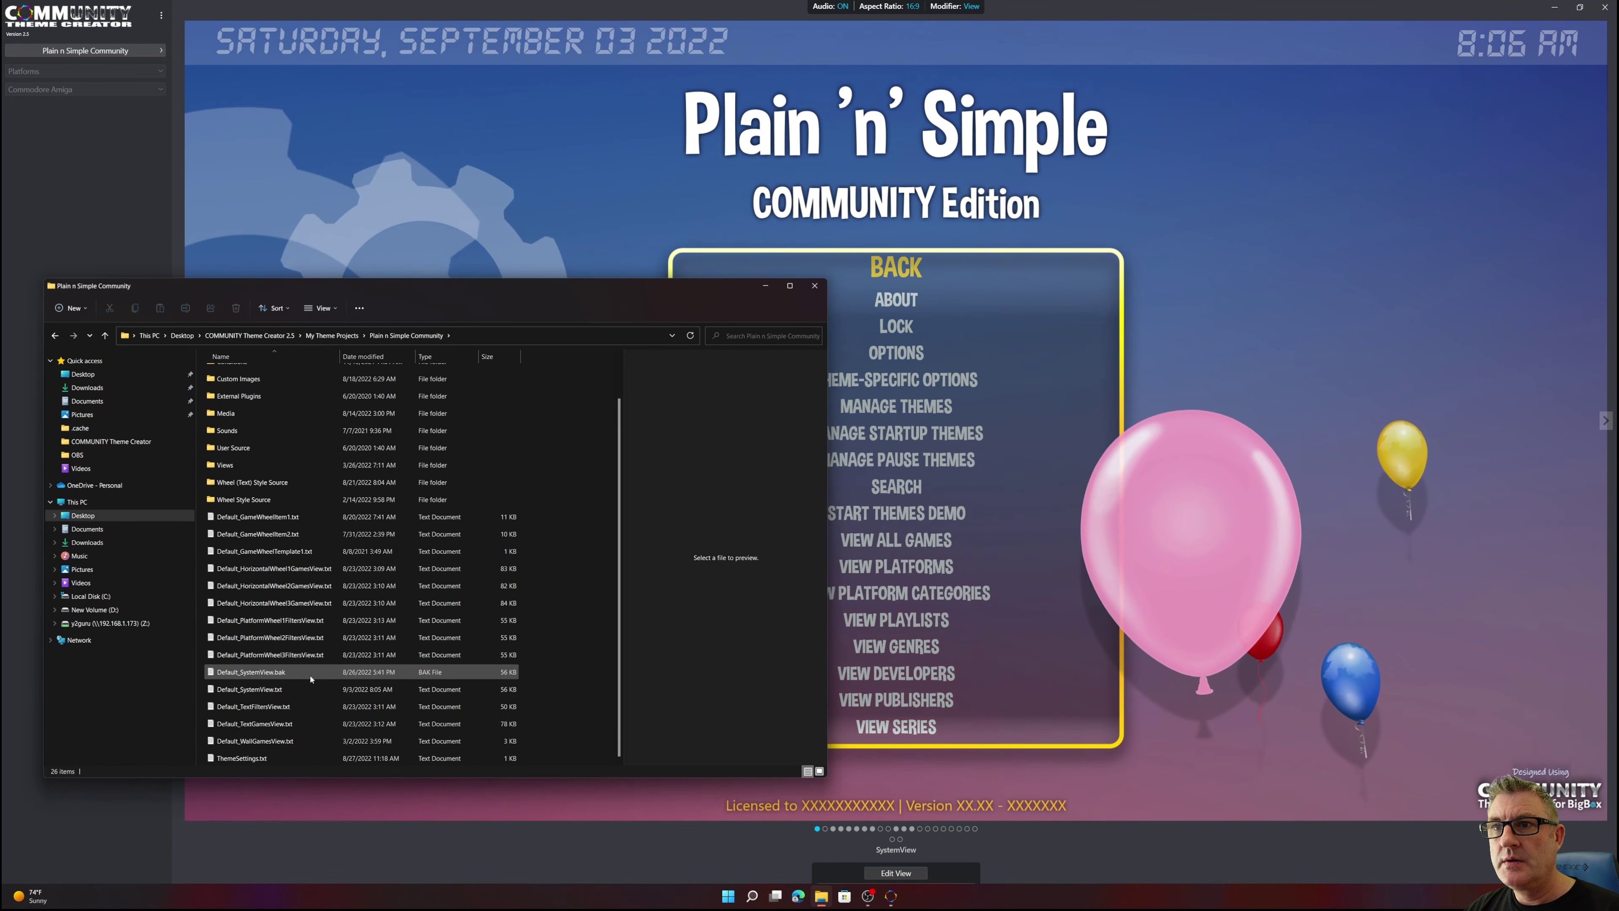
click(285, 691)
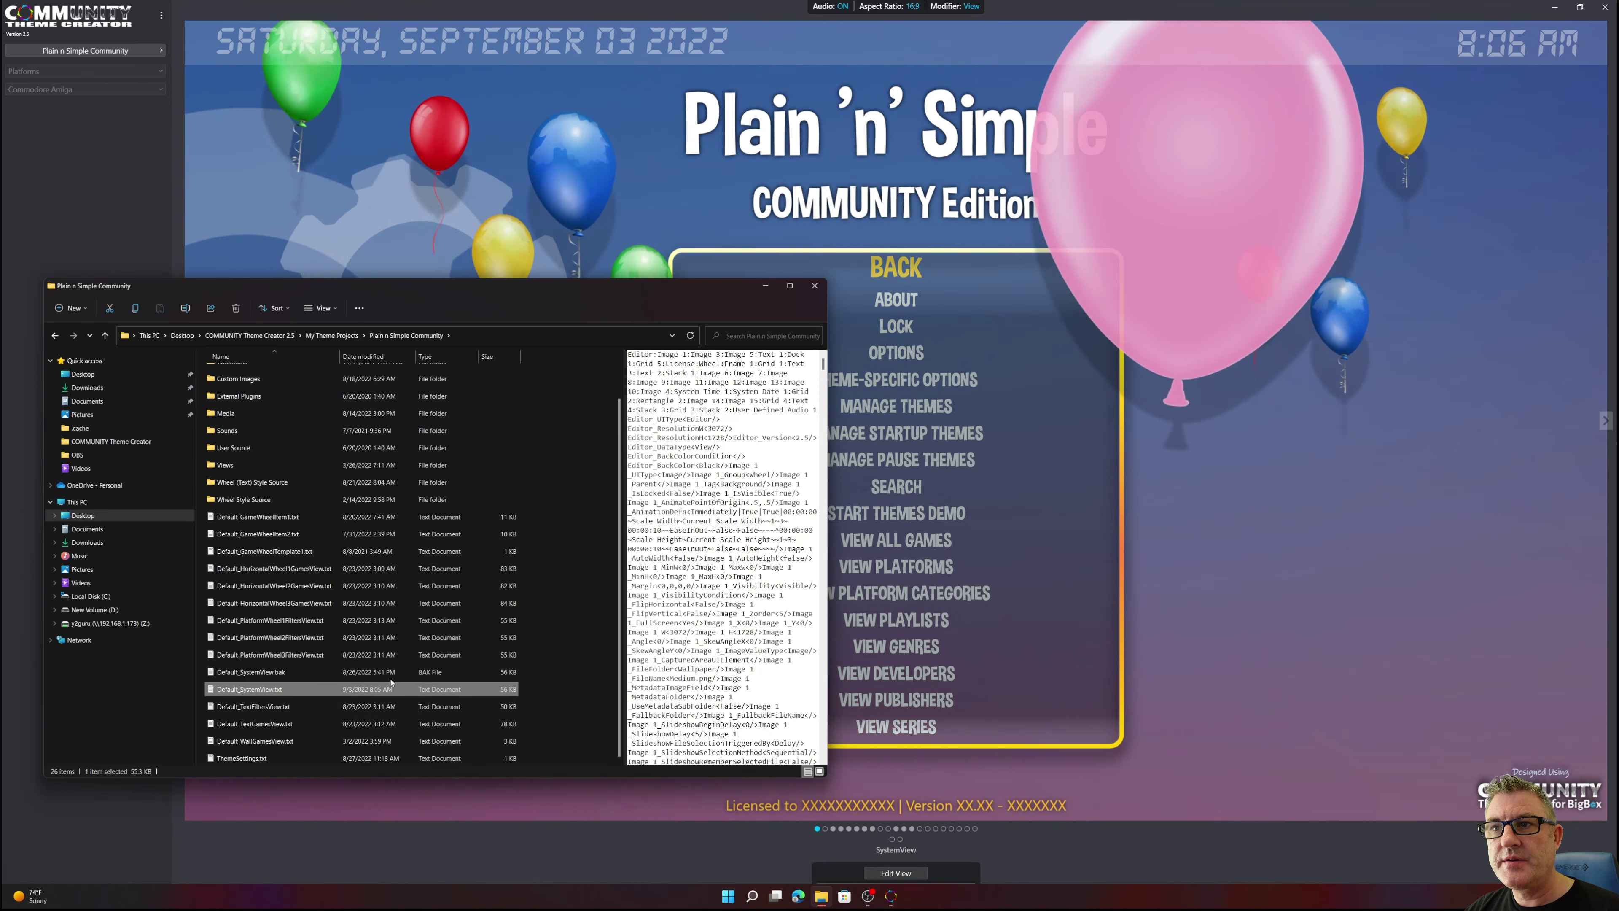
click(353, 671)
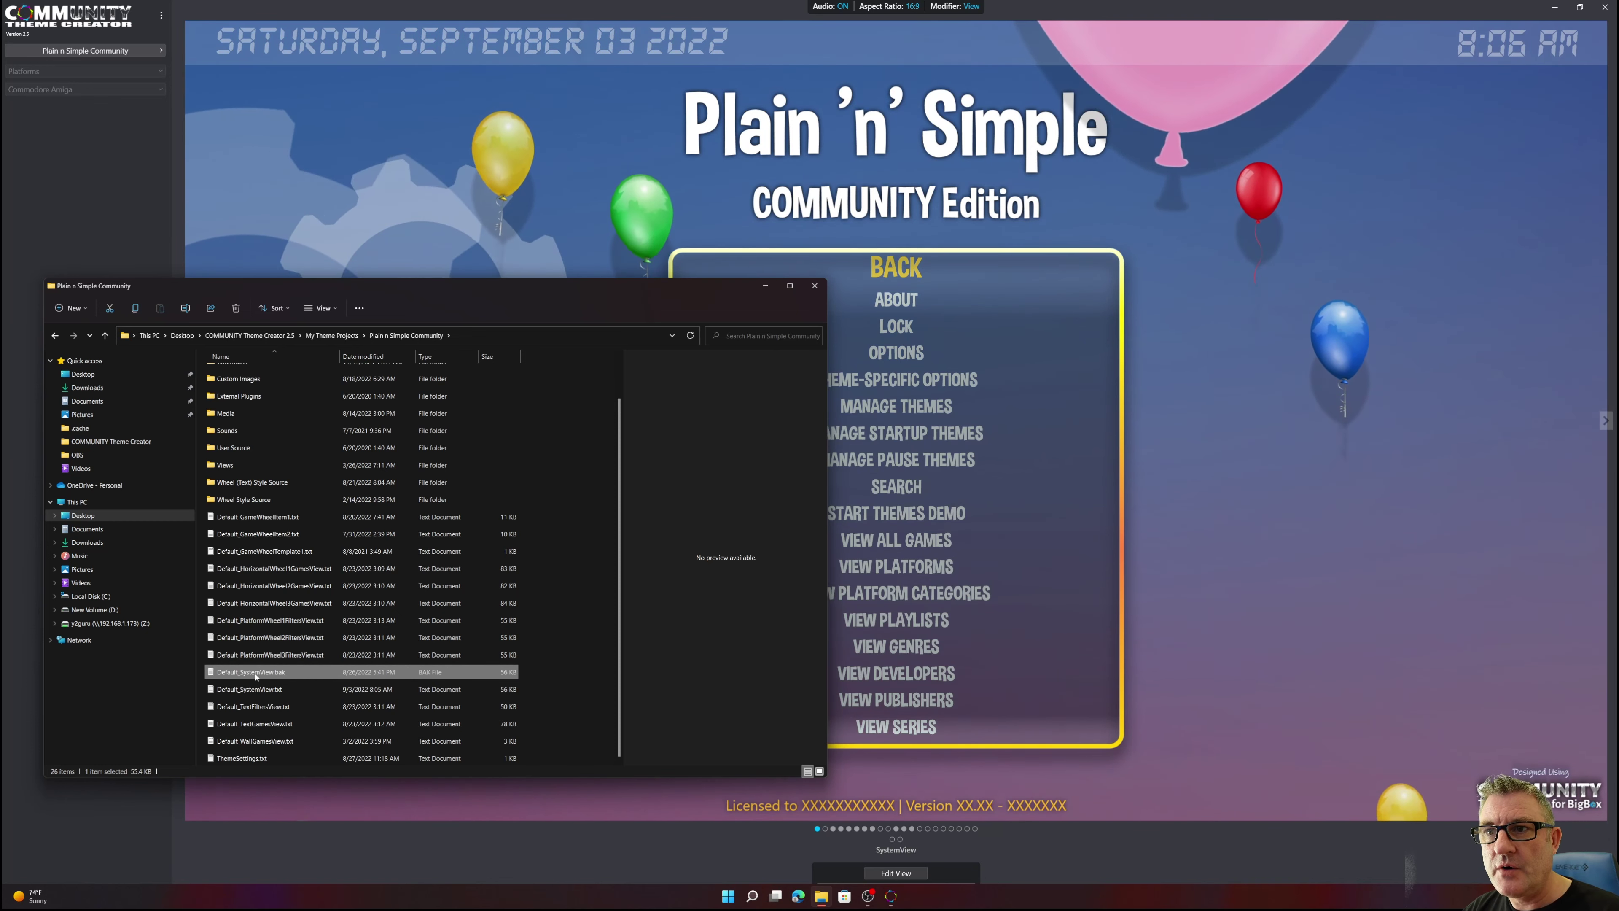
click(236, 690)
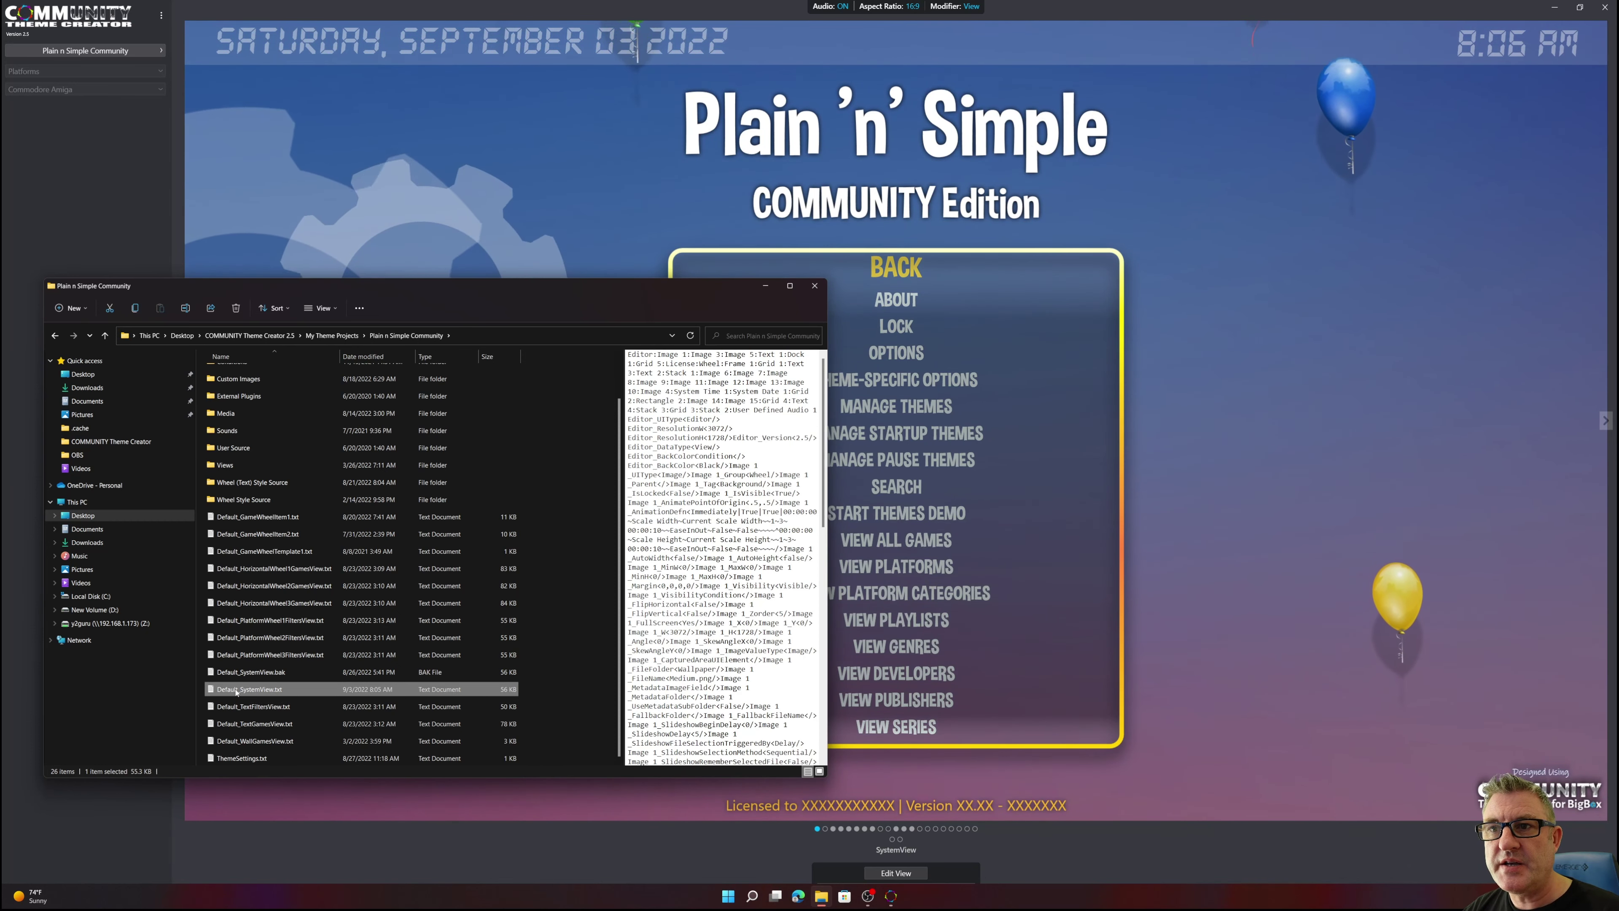
click(264, 672)
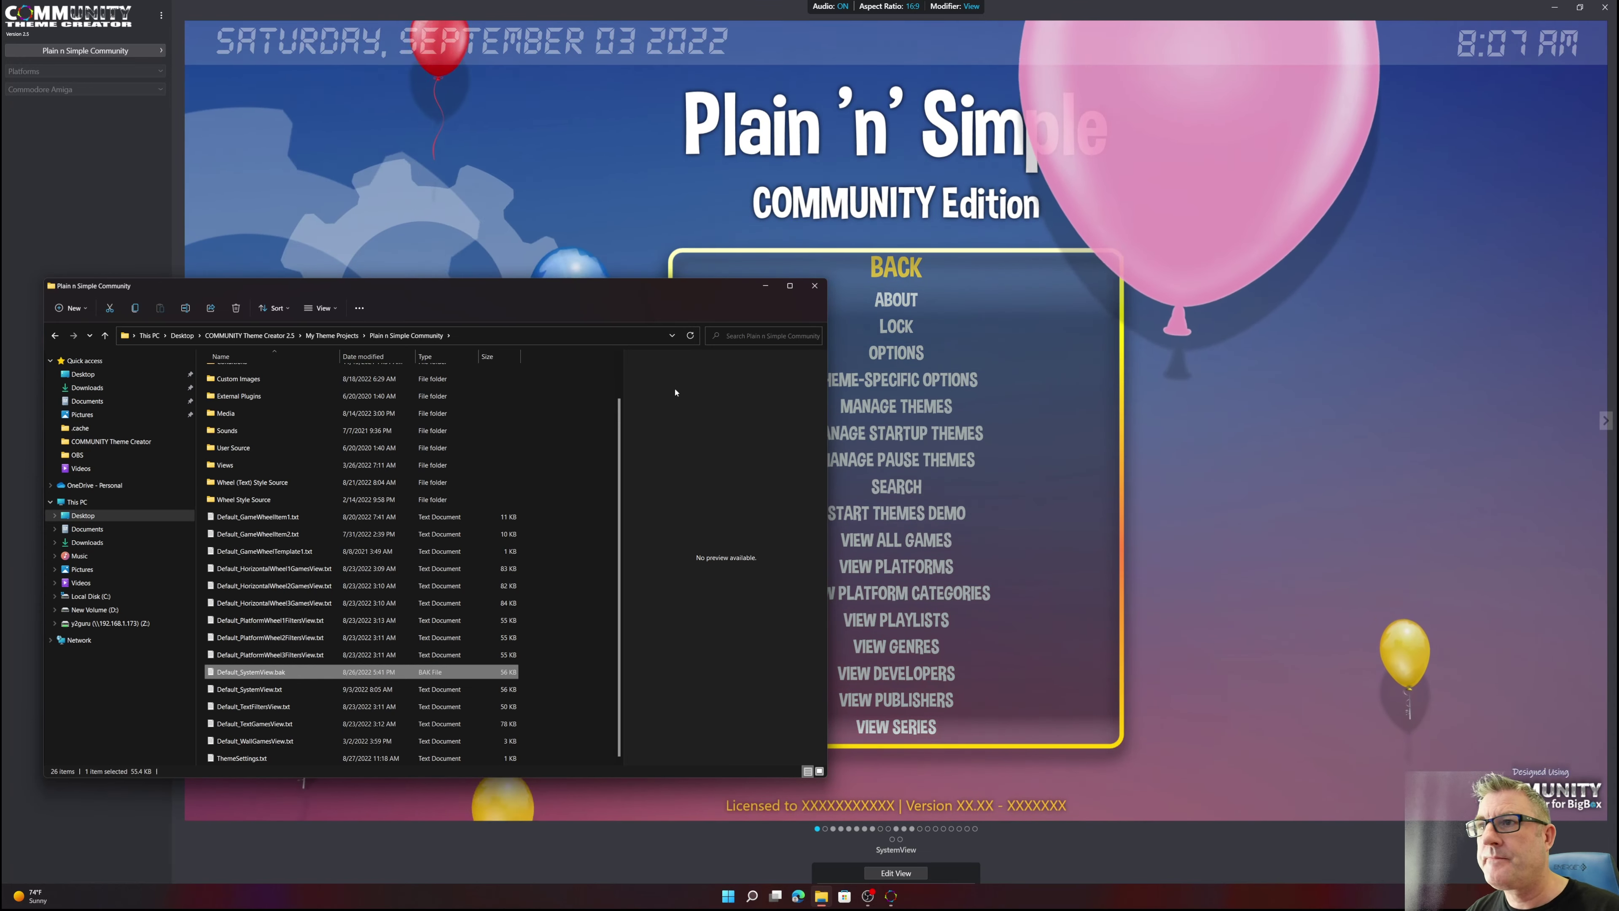
click(846, 621)
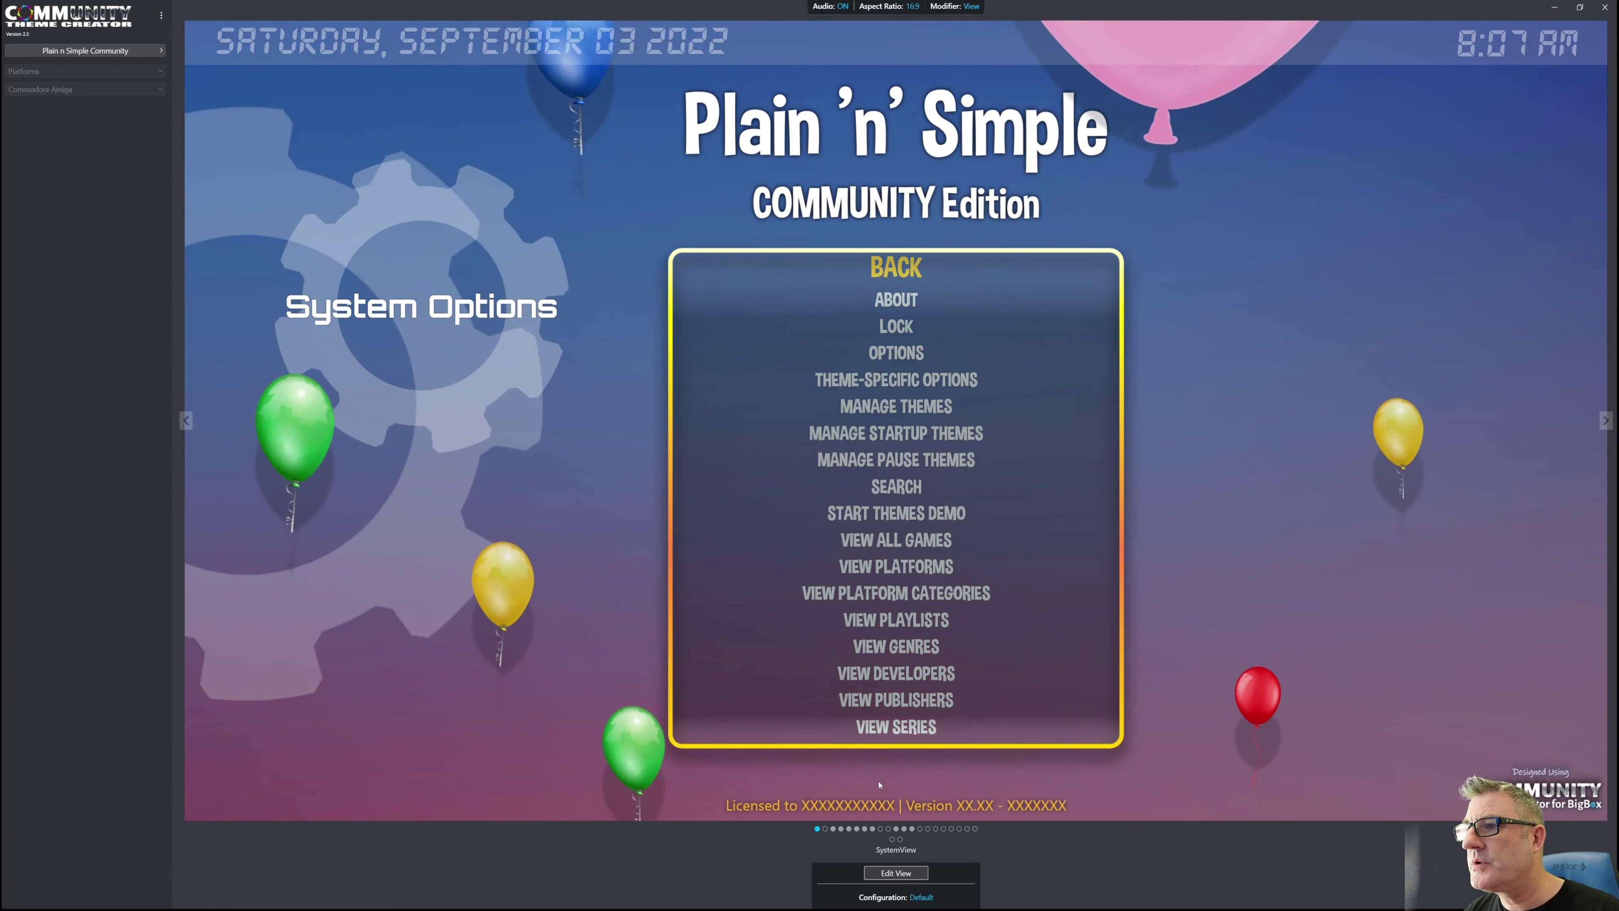
Reload the Plain n Simple Community theme and show the Commodore Amiga CustomPlatformImage1 view.
click(88, 51)
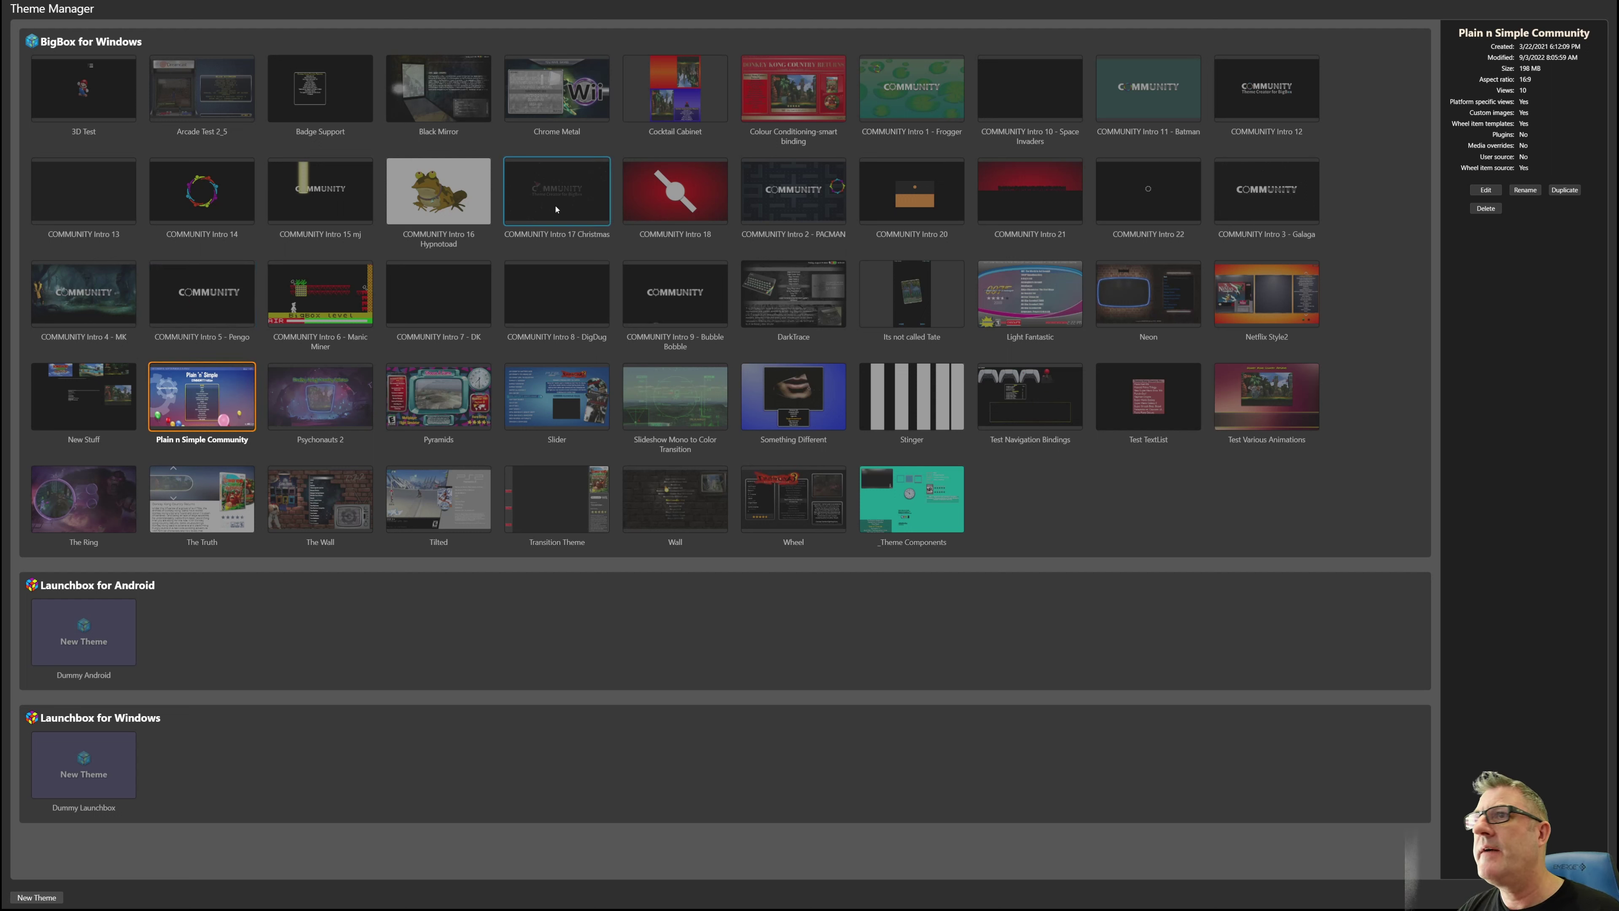
double_click(258, 402)
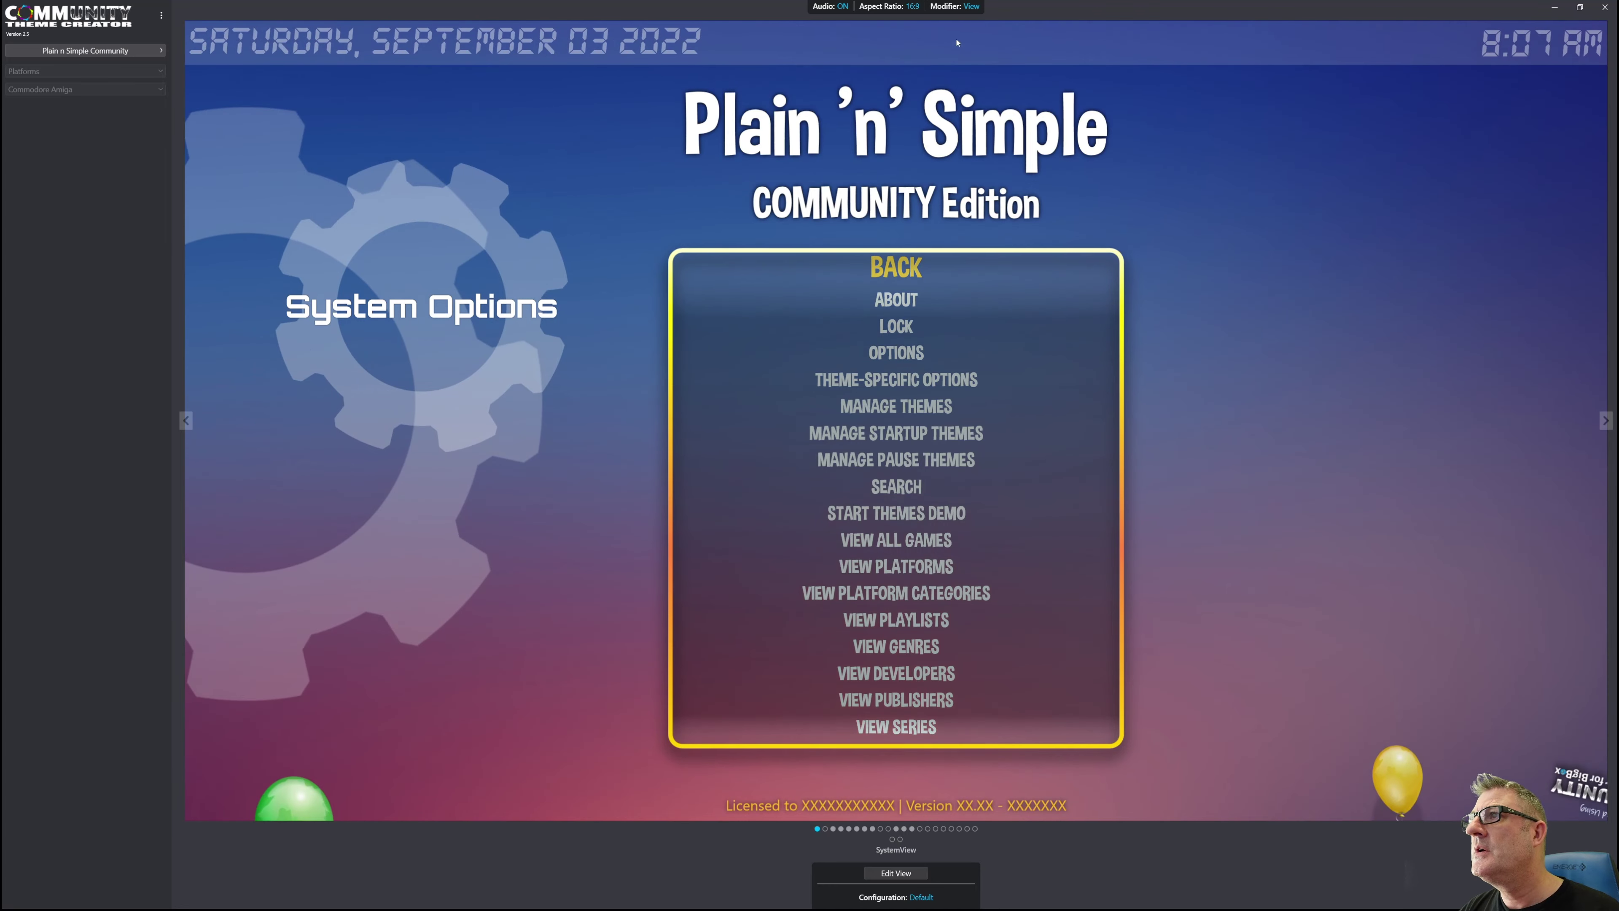
mouse_move(982, 26)
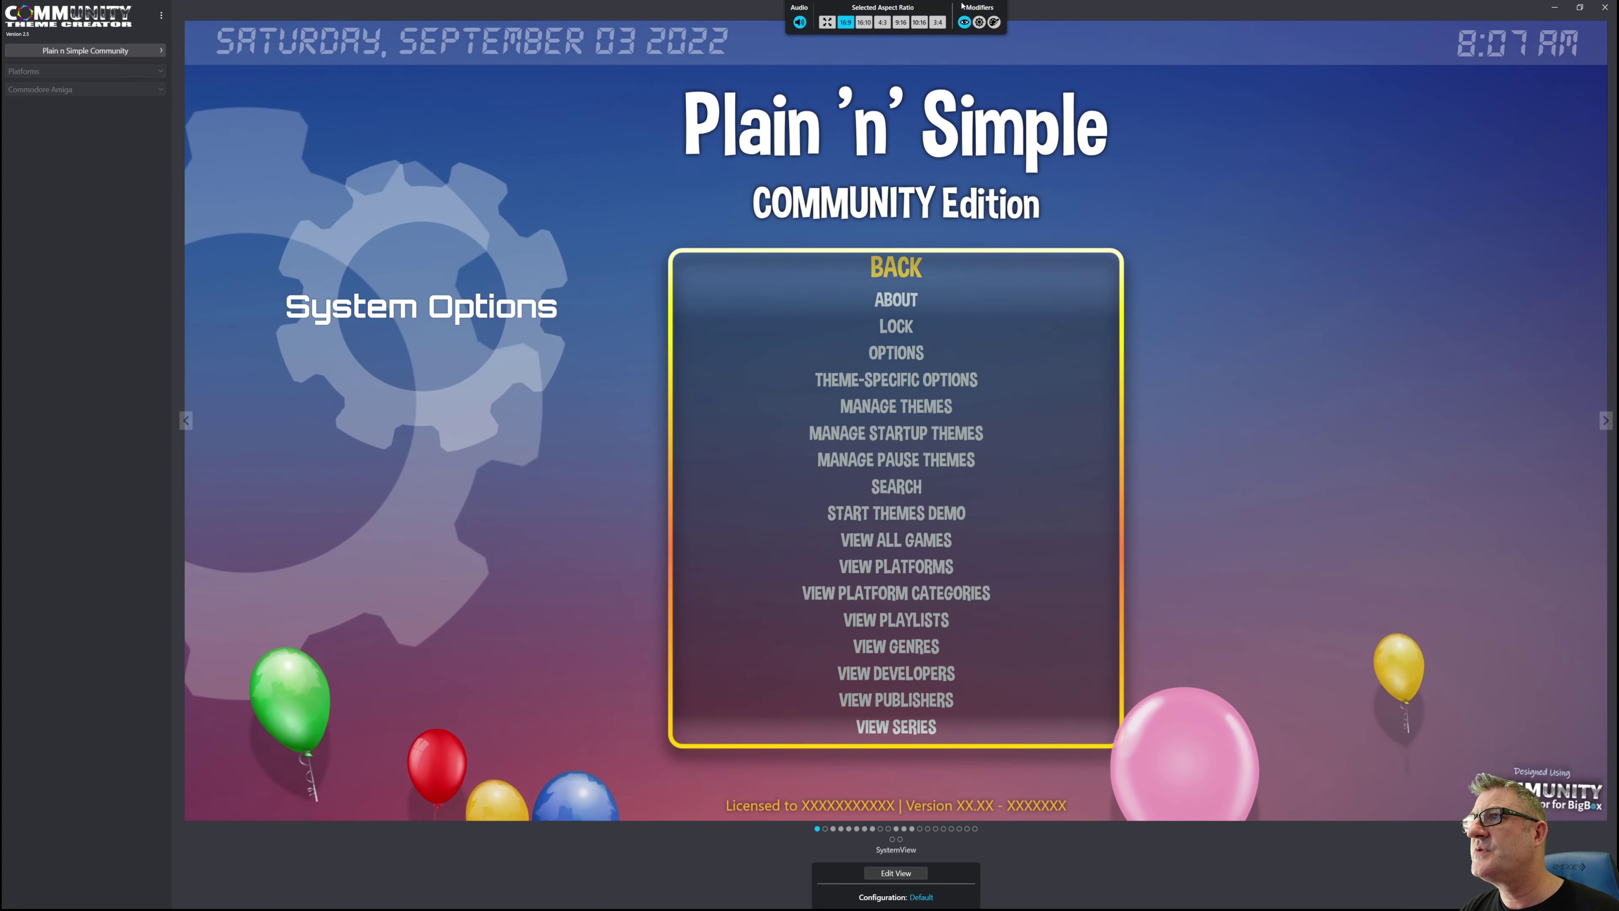
click(993, 22)
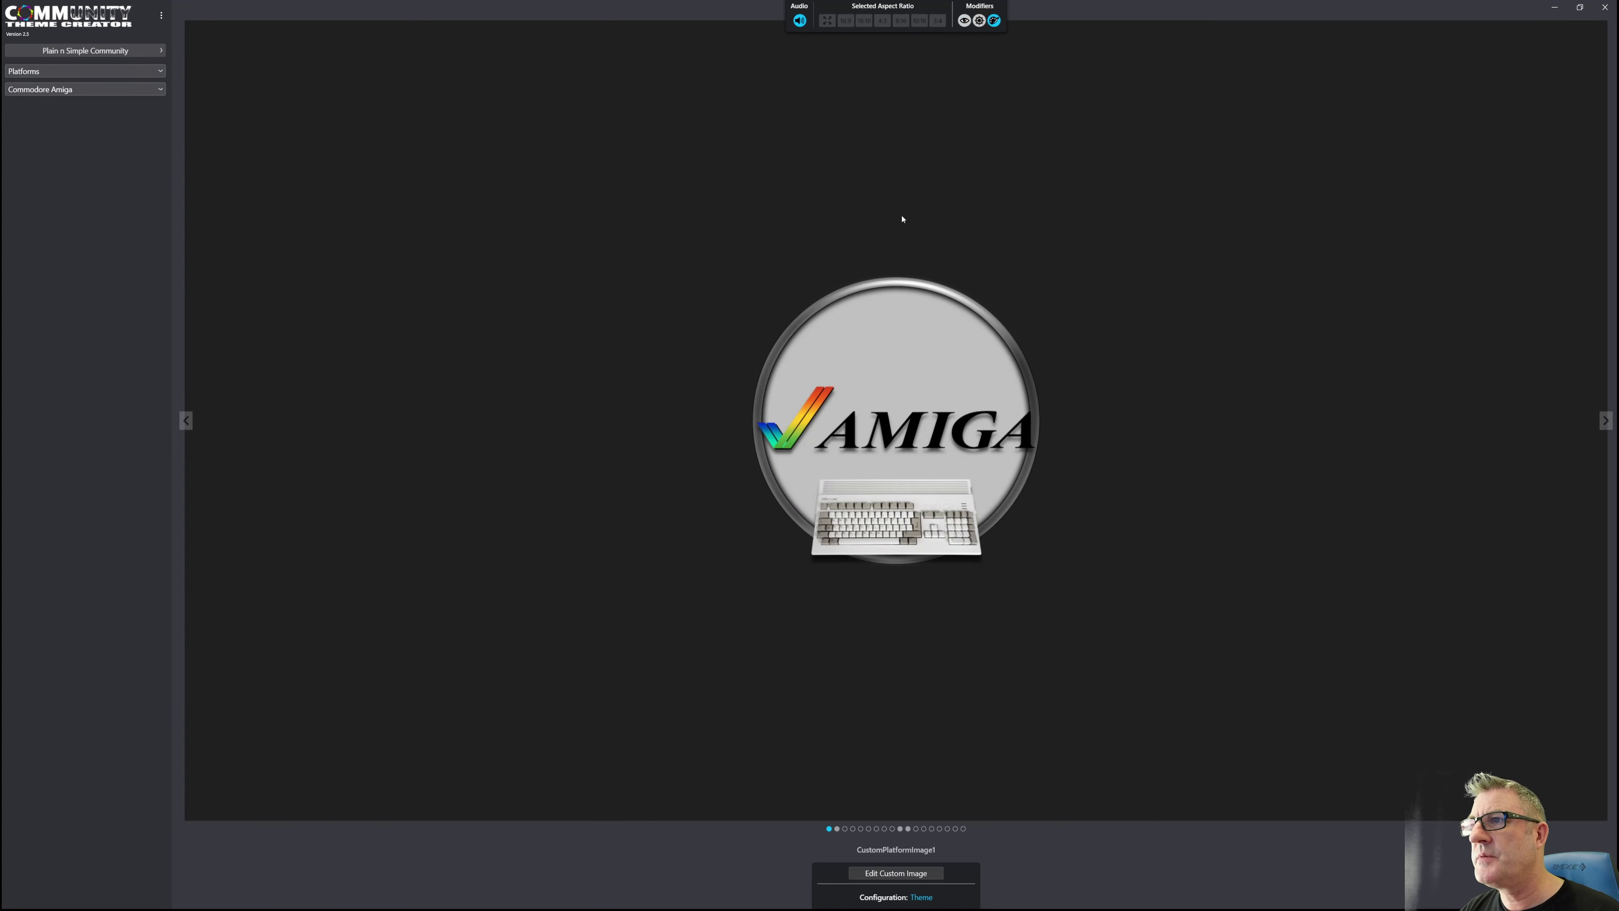
Switch to the round CustomGameImage1 view and preview Dangerous Streets through Jurassic Park.
click(908, 829)
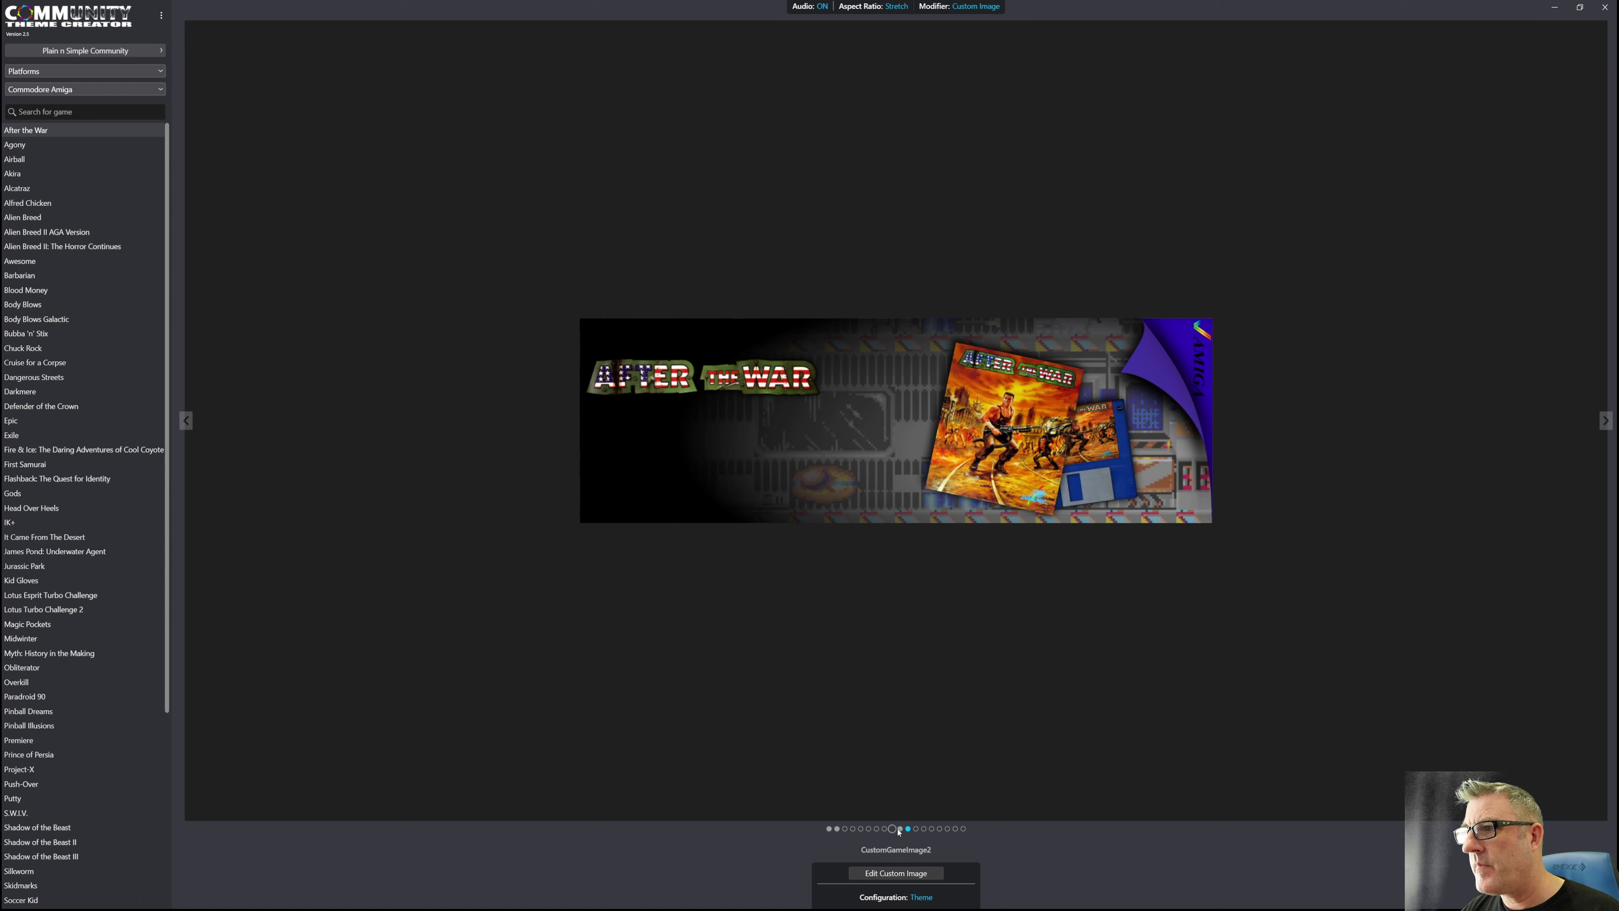
click(900, 829)
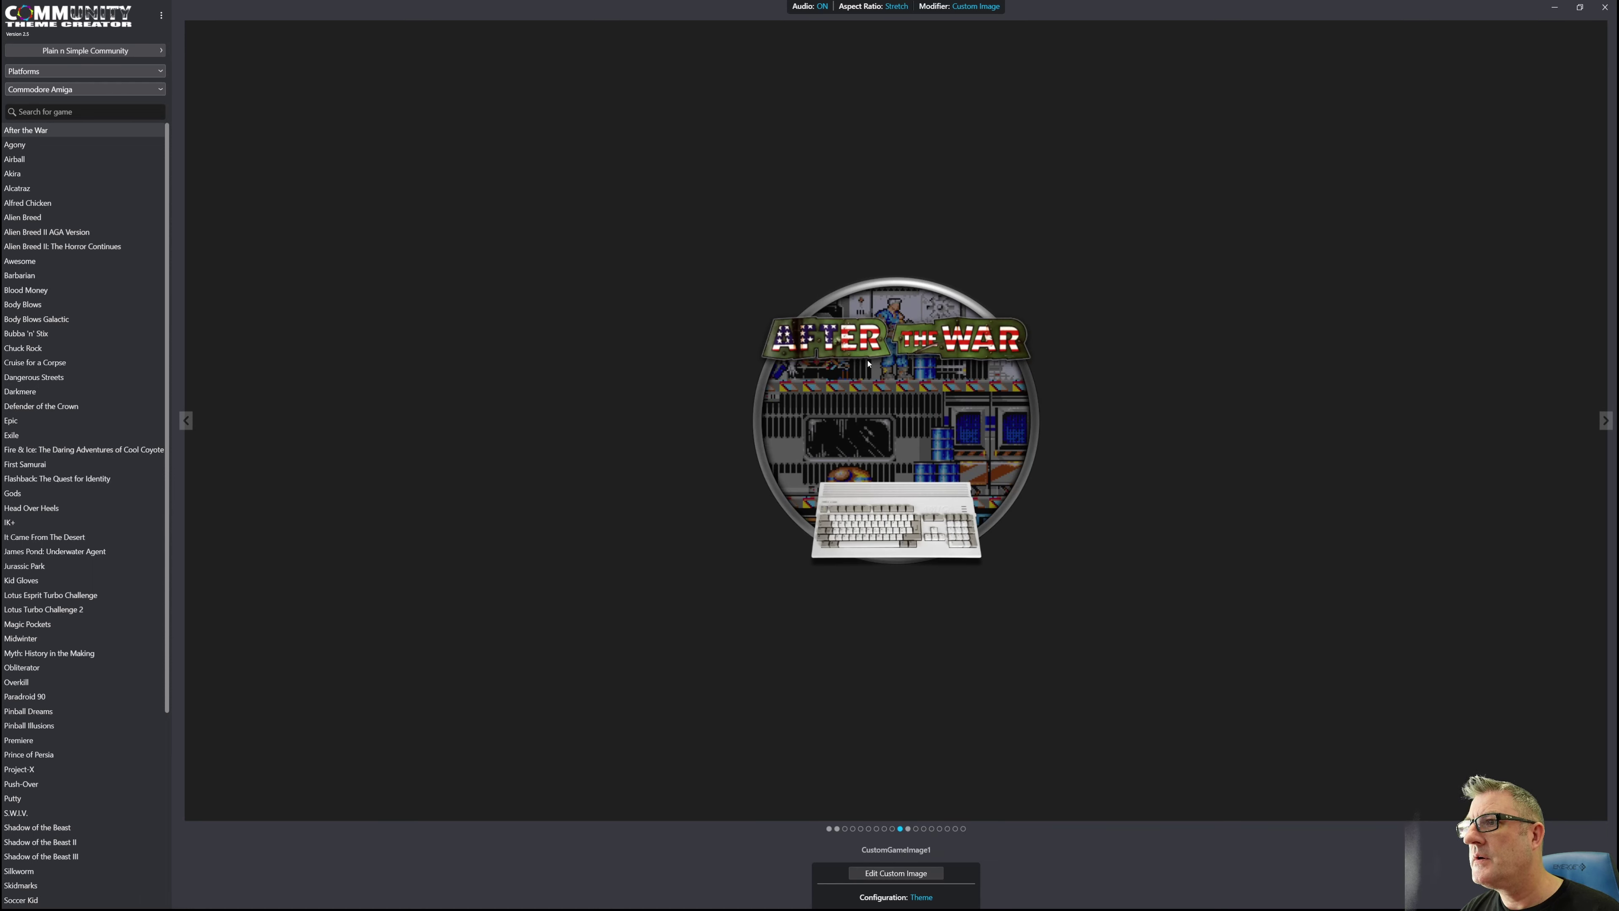
click(81, 374)
click(77, 424)
click(67, 478)
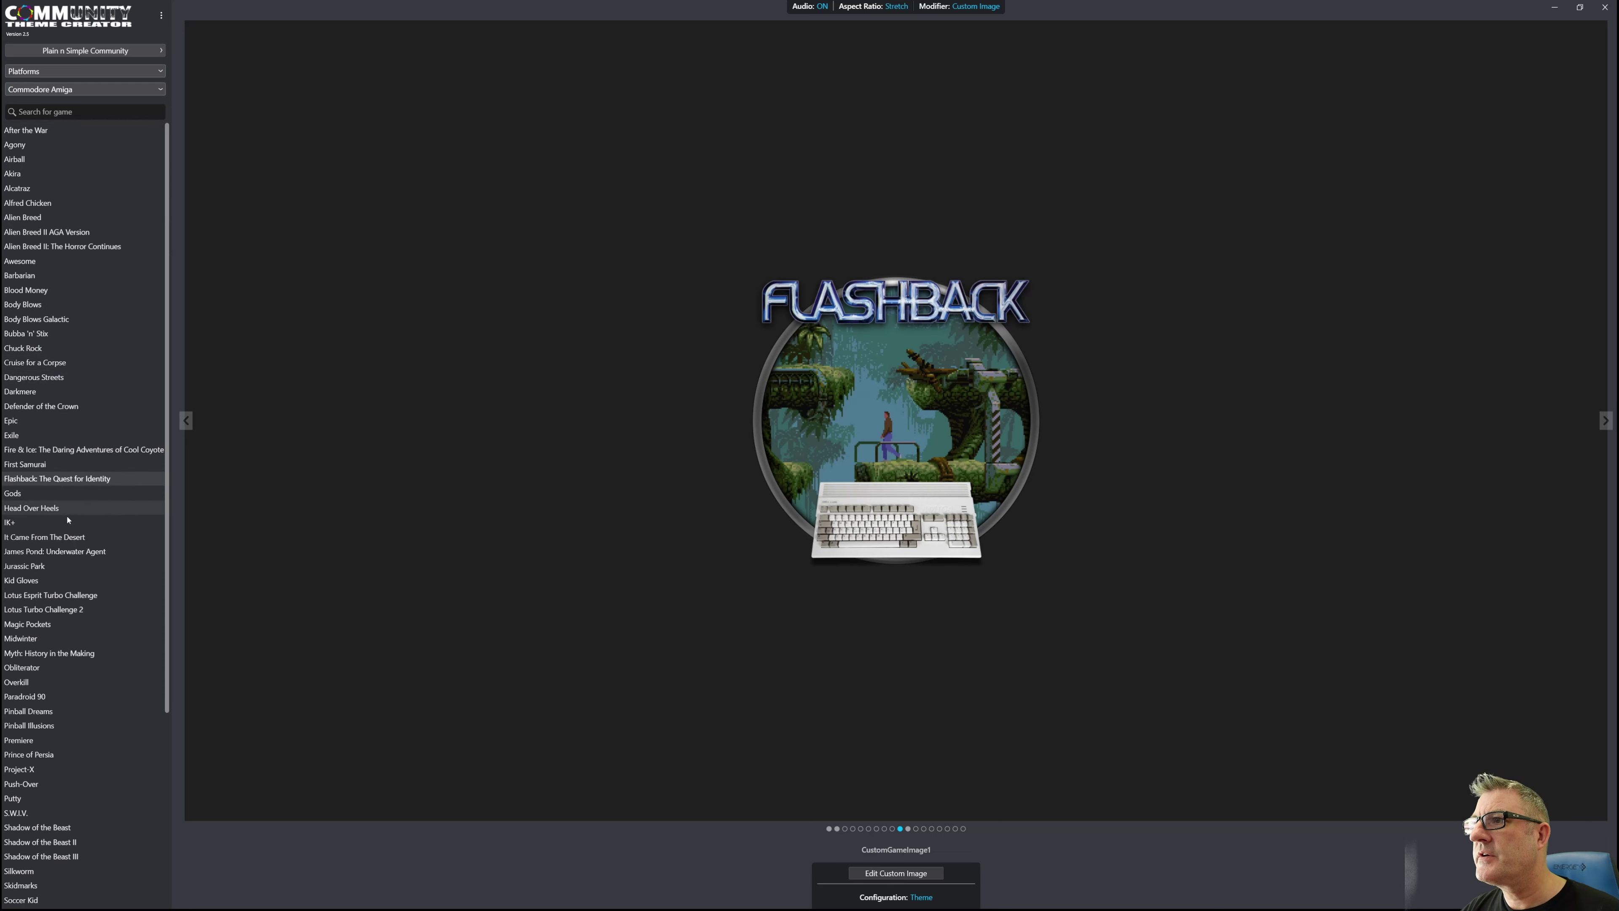
click(68, 521)
click(68, 567)
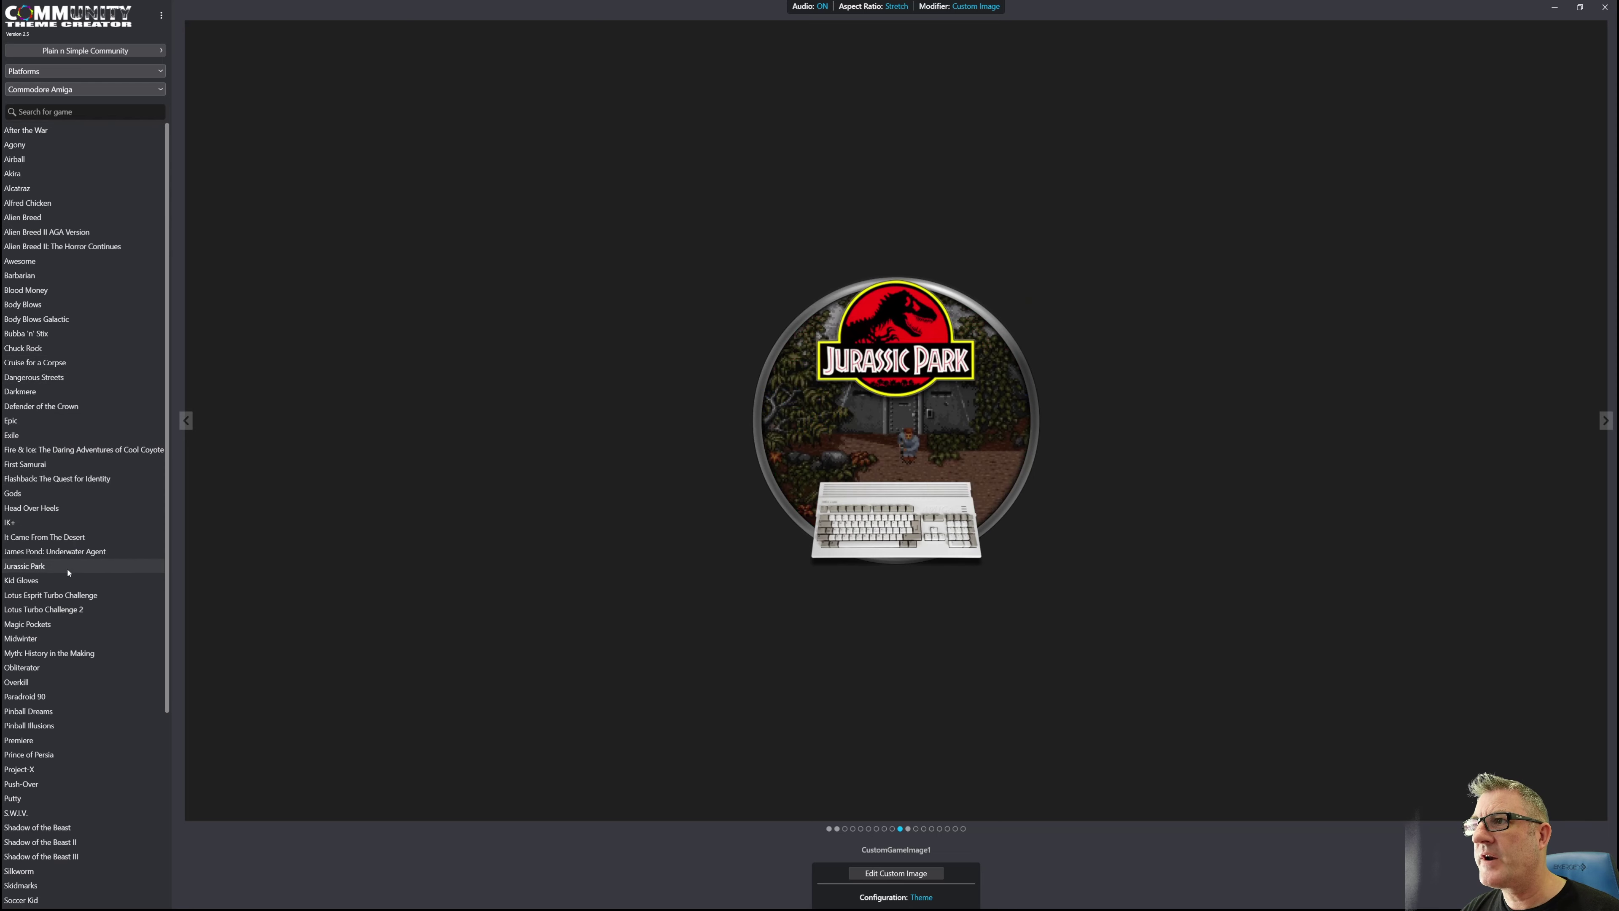
Preview Lotus Turbo Challenge 2, Midwinter, Pinball Illusions, Push-Over, S.W.I.V., Skidmarks, Xenon 2 and Zool.
click(69, 610)
click(72, 643)
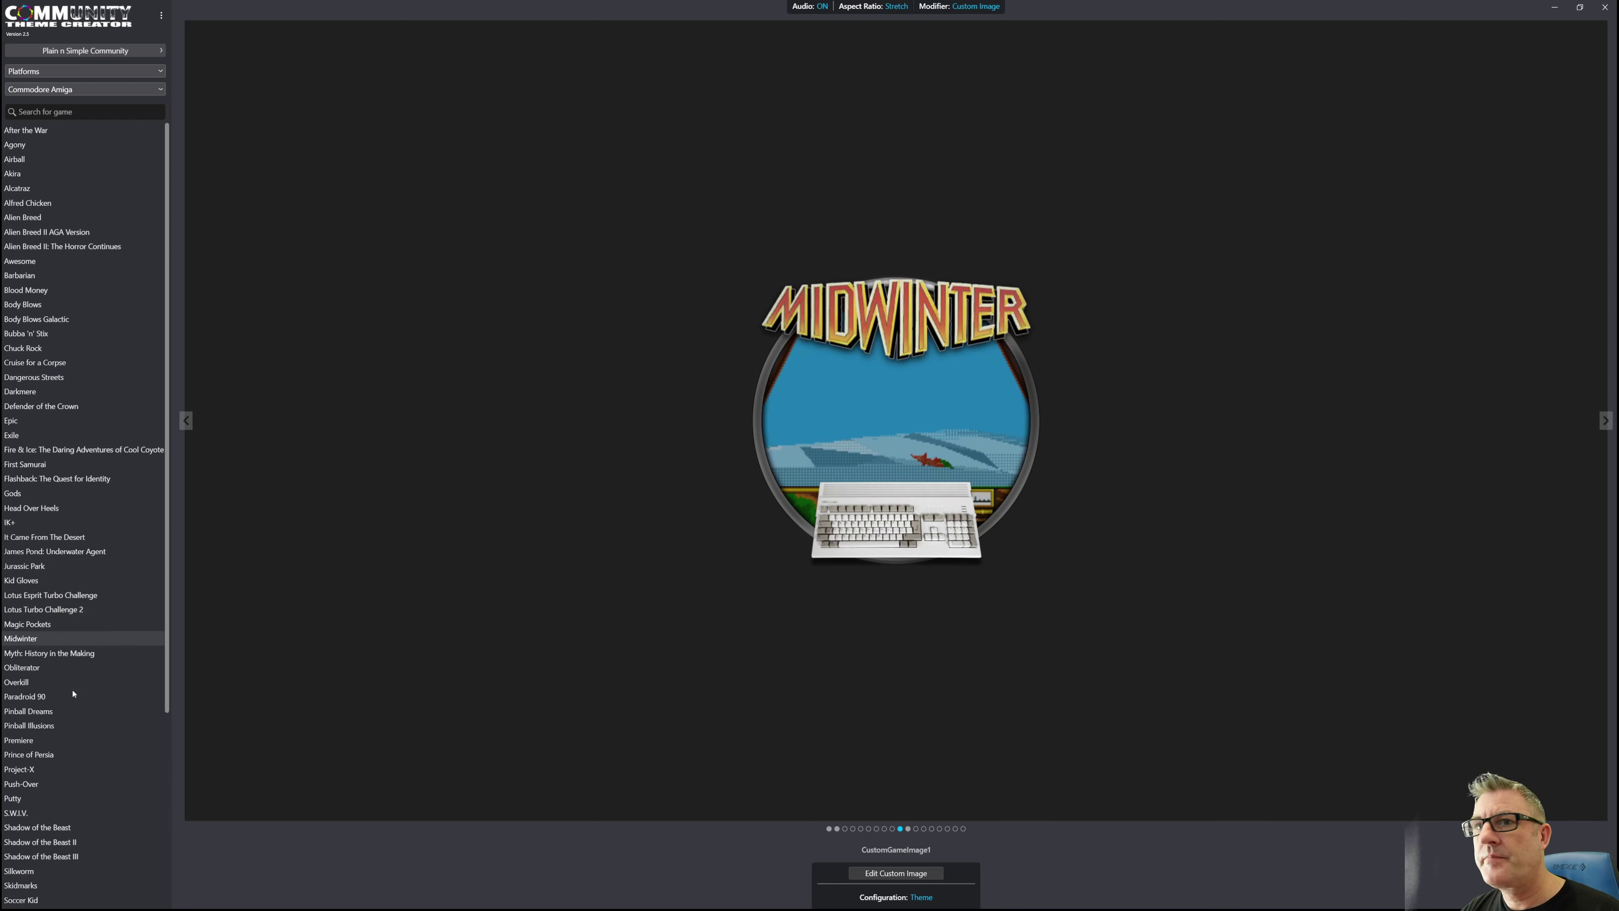
click(68, 730)
click(61, 785)
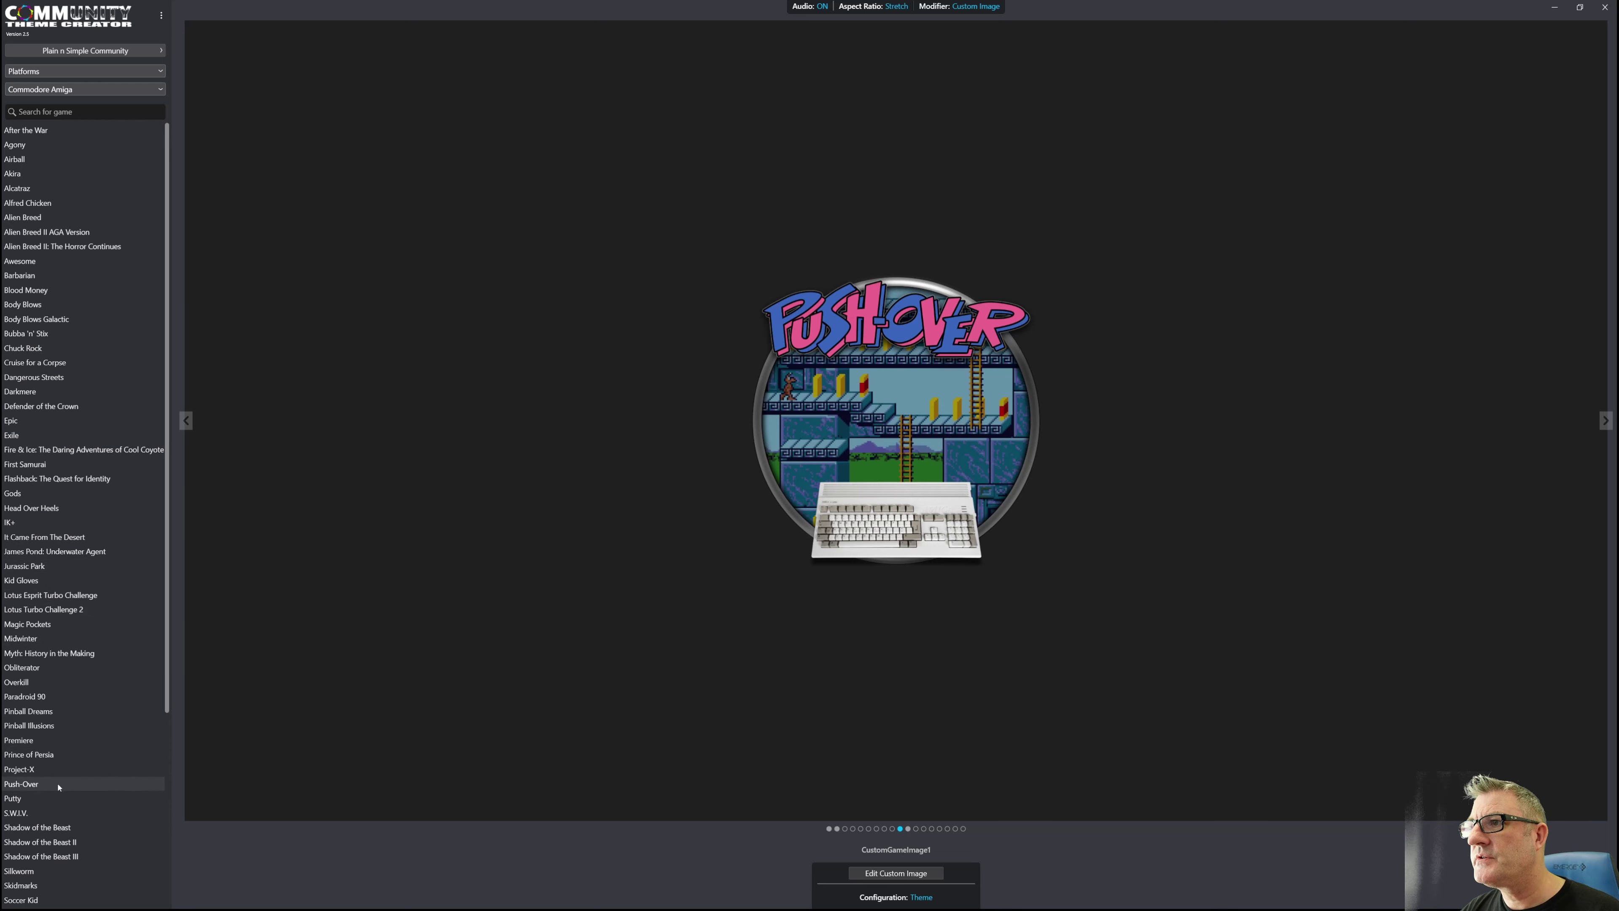
click(54, 814)
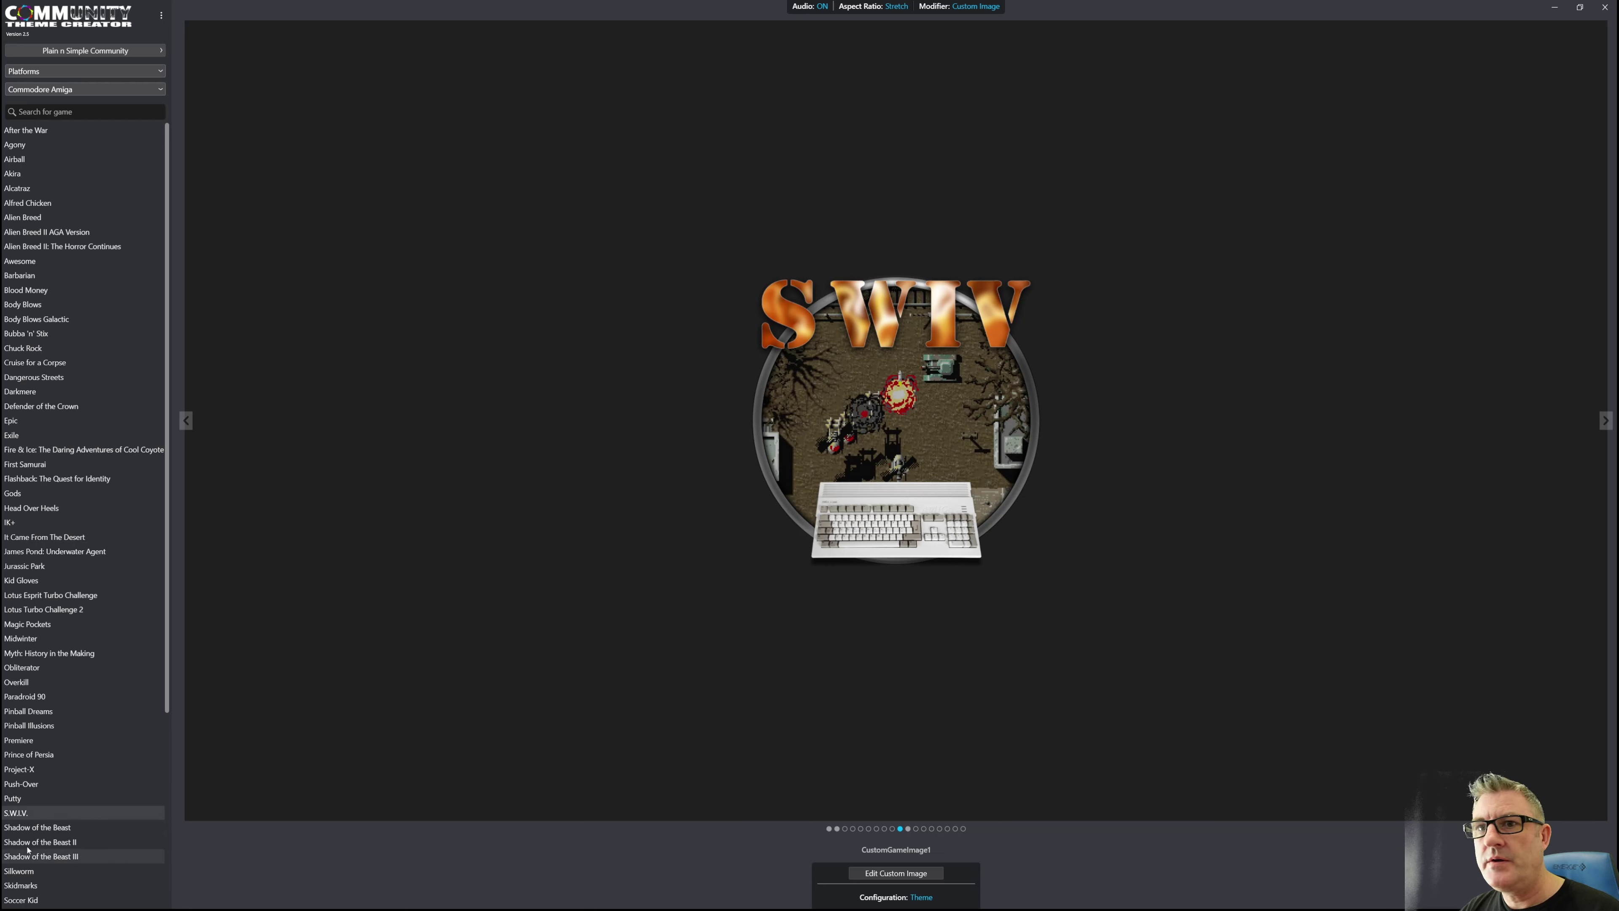
click(28, 887)
scroll(32, 829, down, 5)
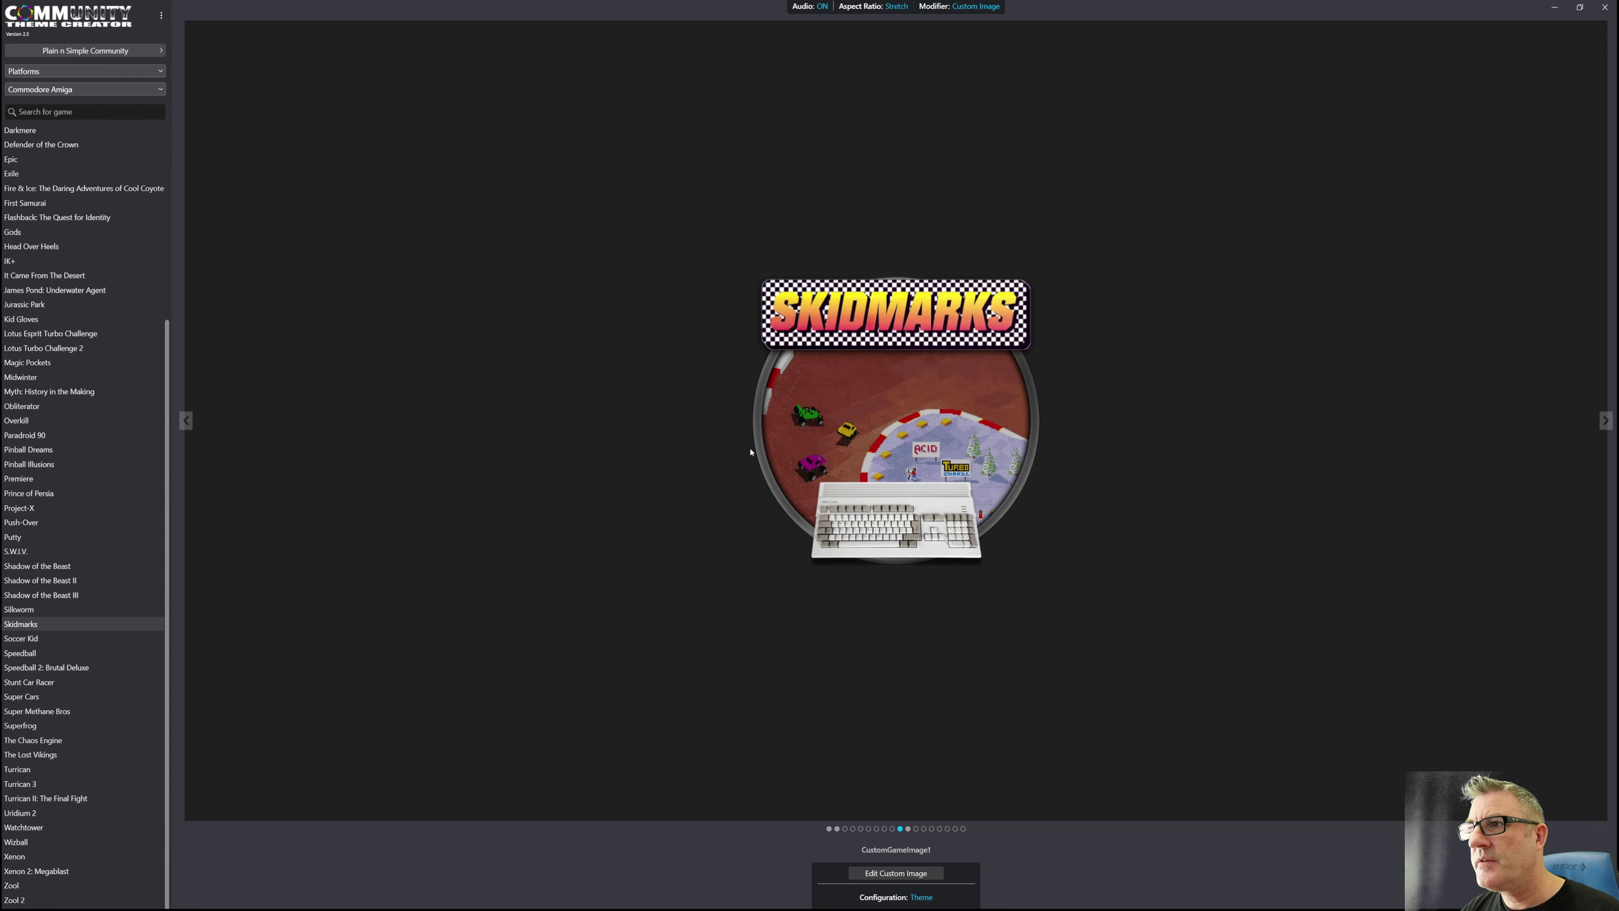
click(74, 874)
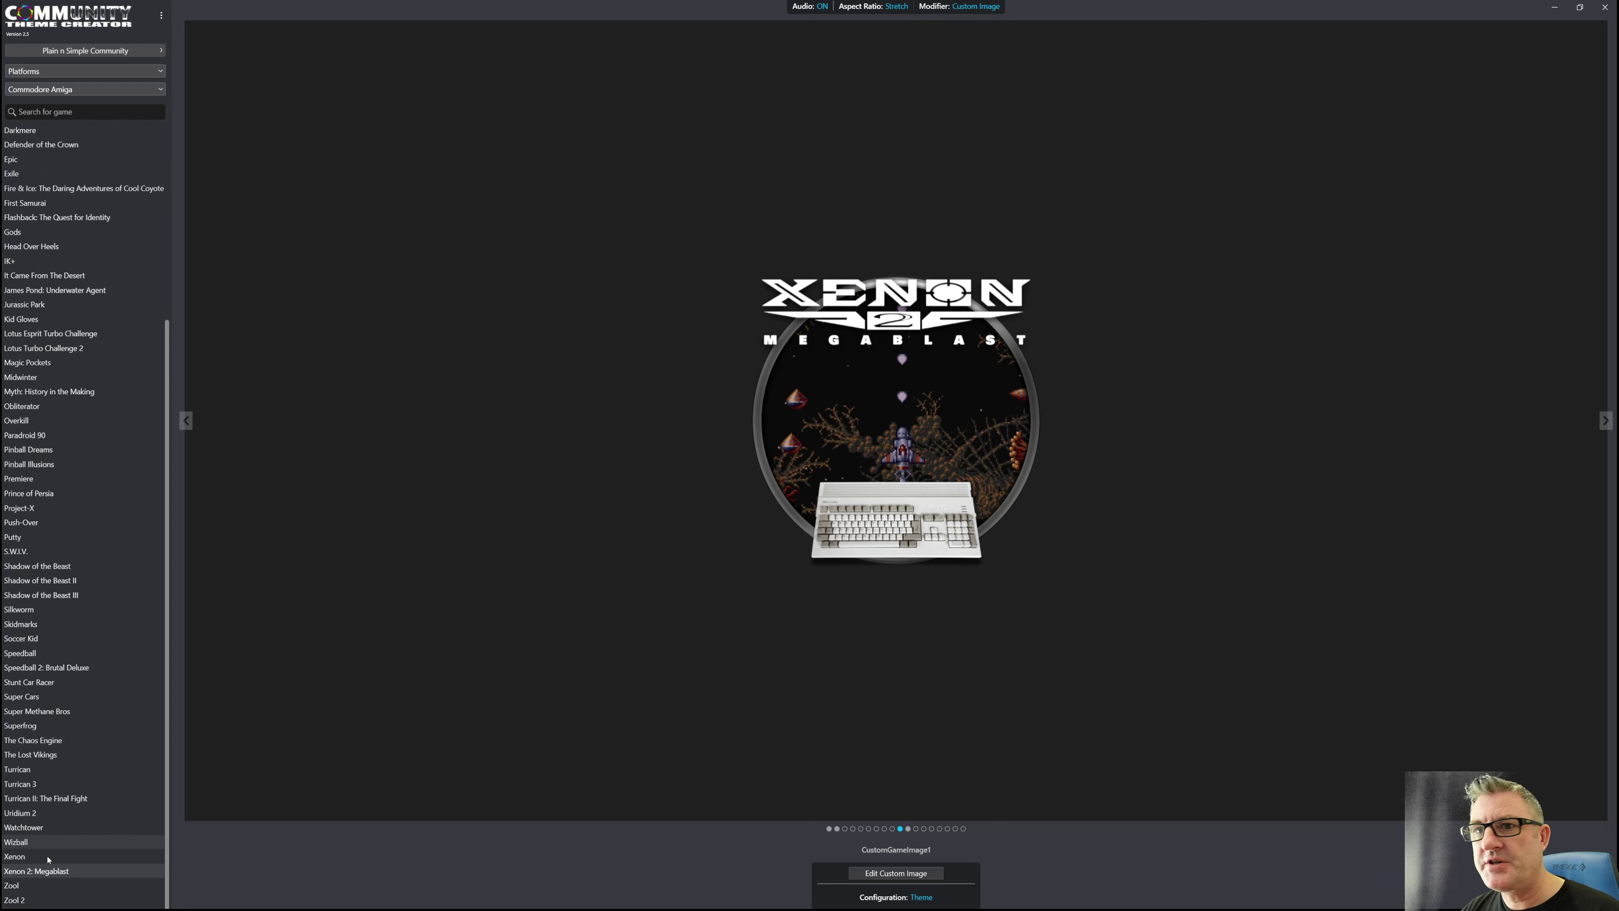
click(37, 887)
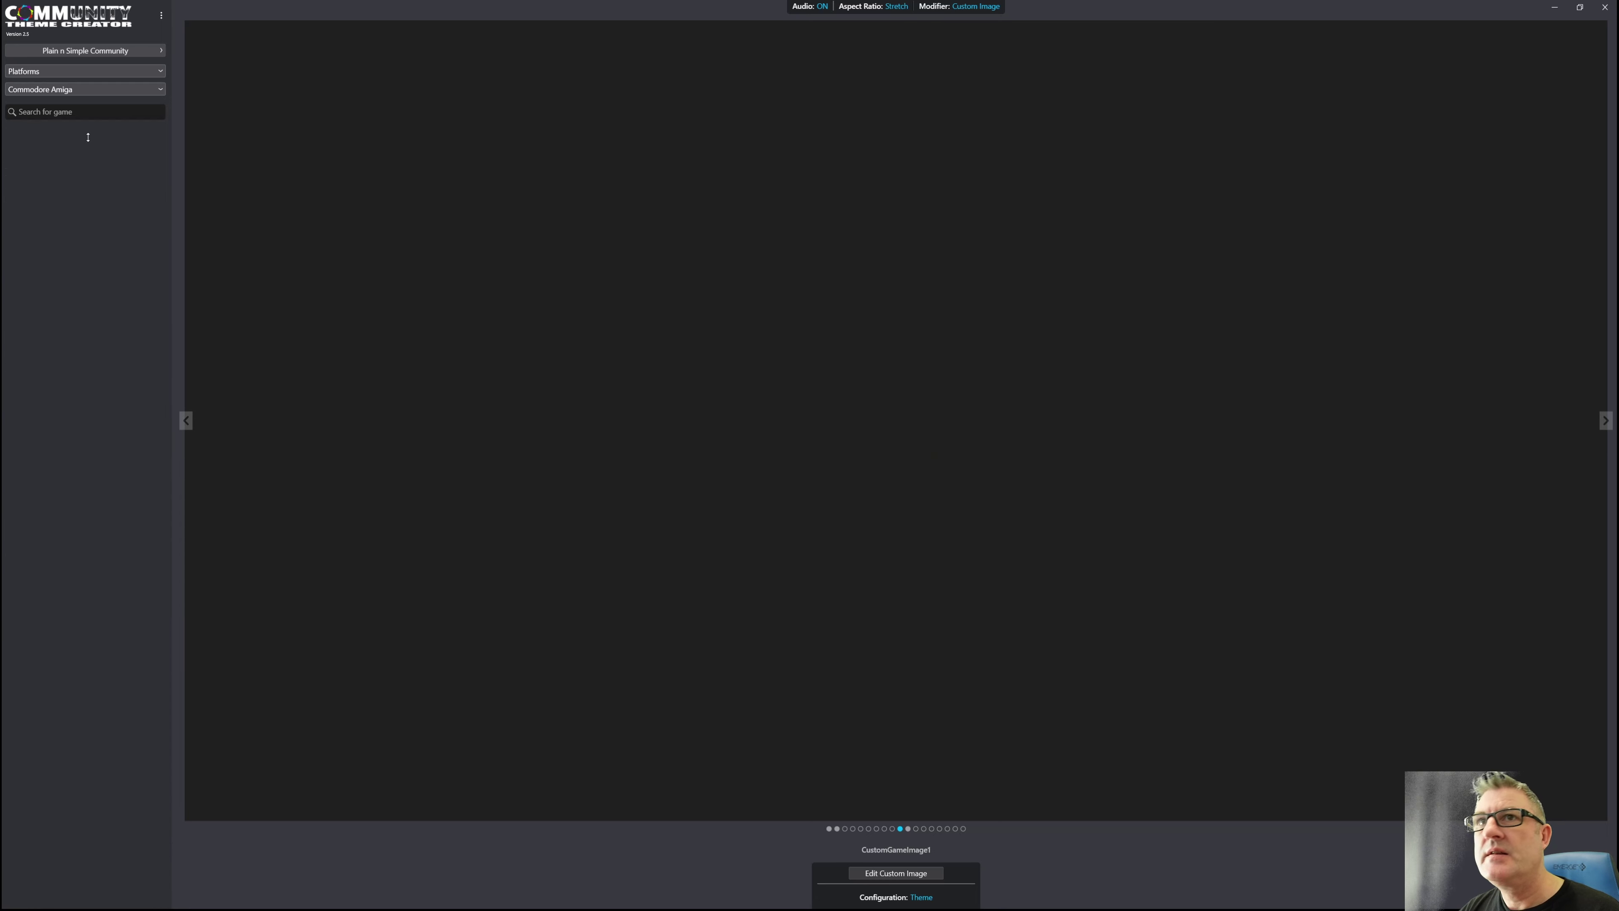
Switch to the Windows platform and preview Forza Motorsport 7 through Little Nightmares II.
click(79, 94)
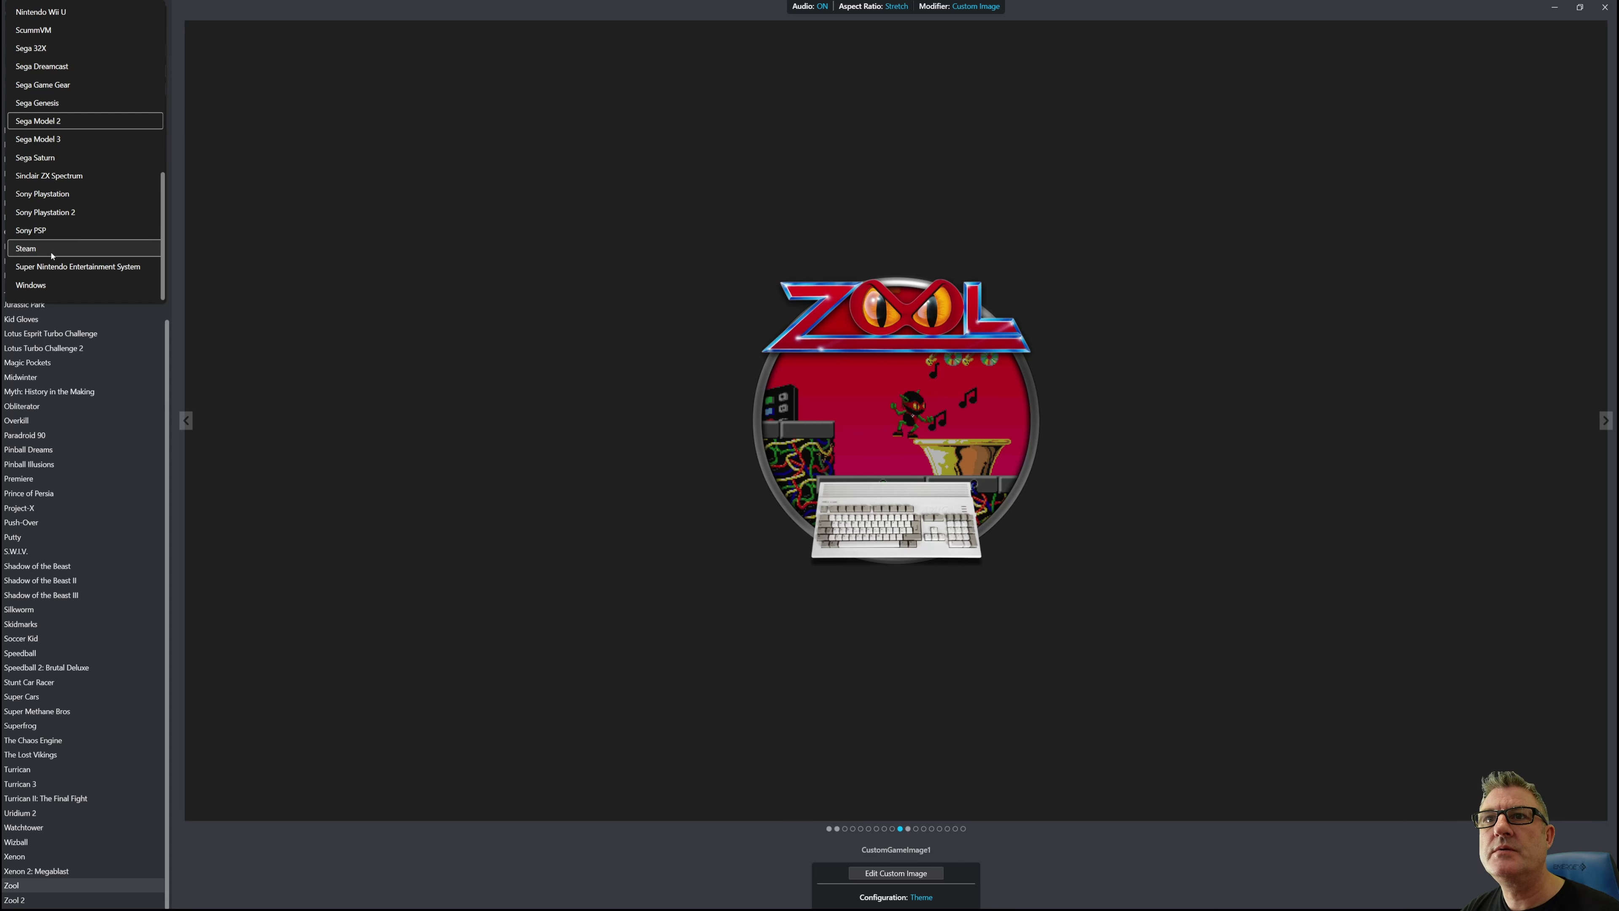
click(56, 285)
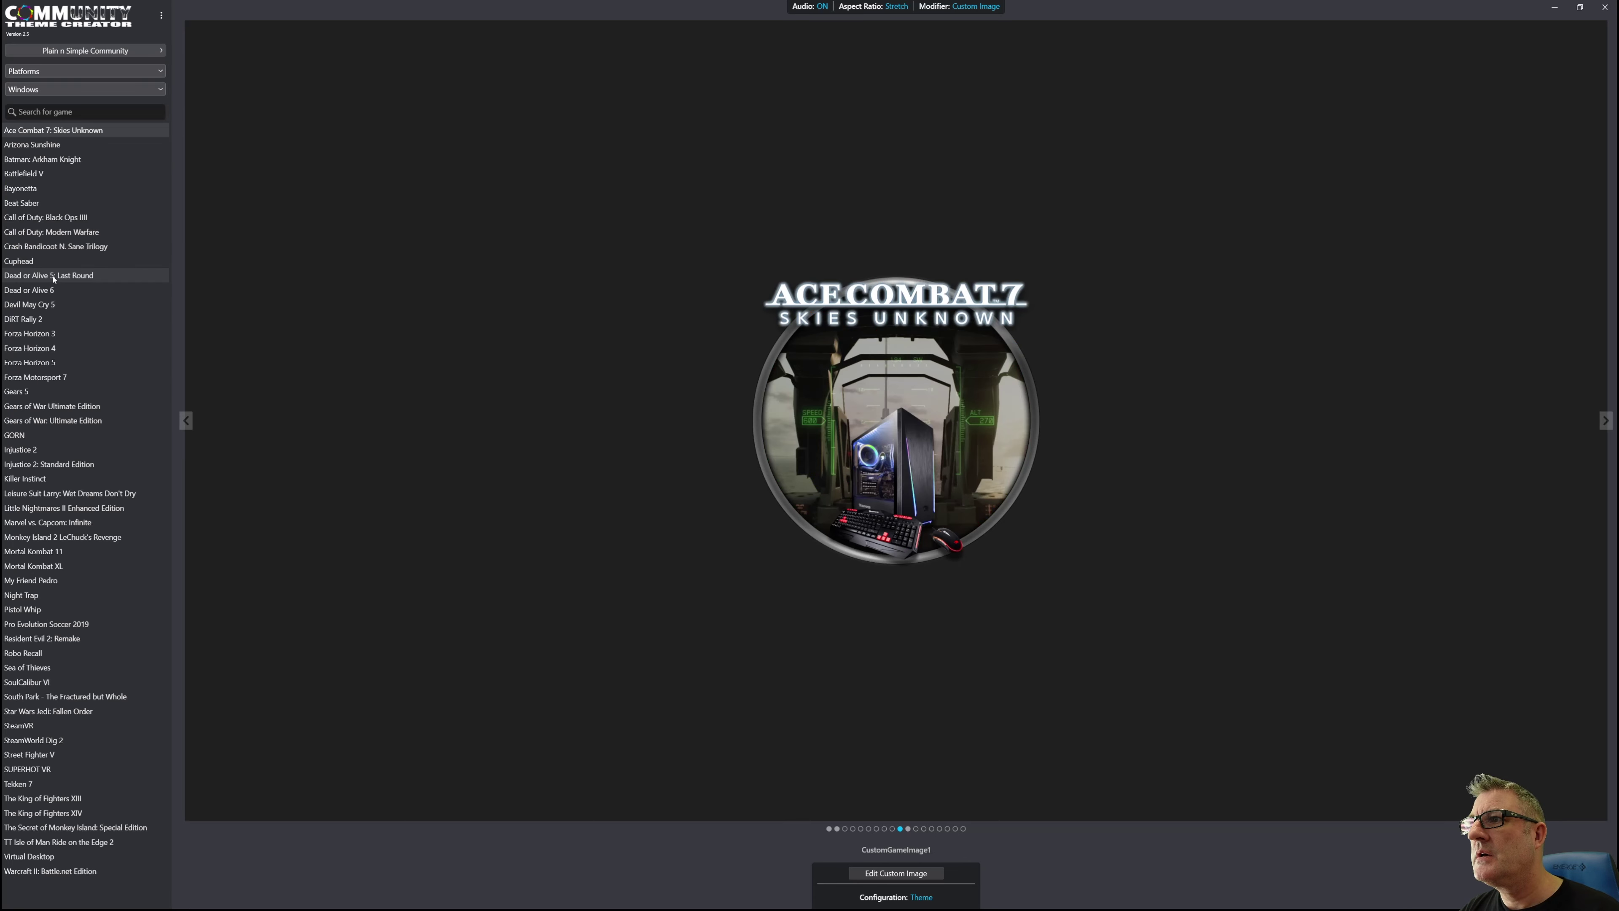
click(64, 378)
click(63, 407)
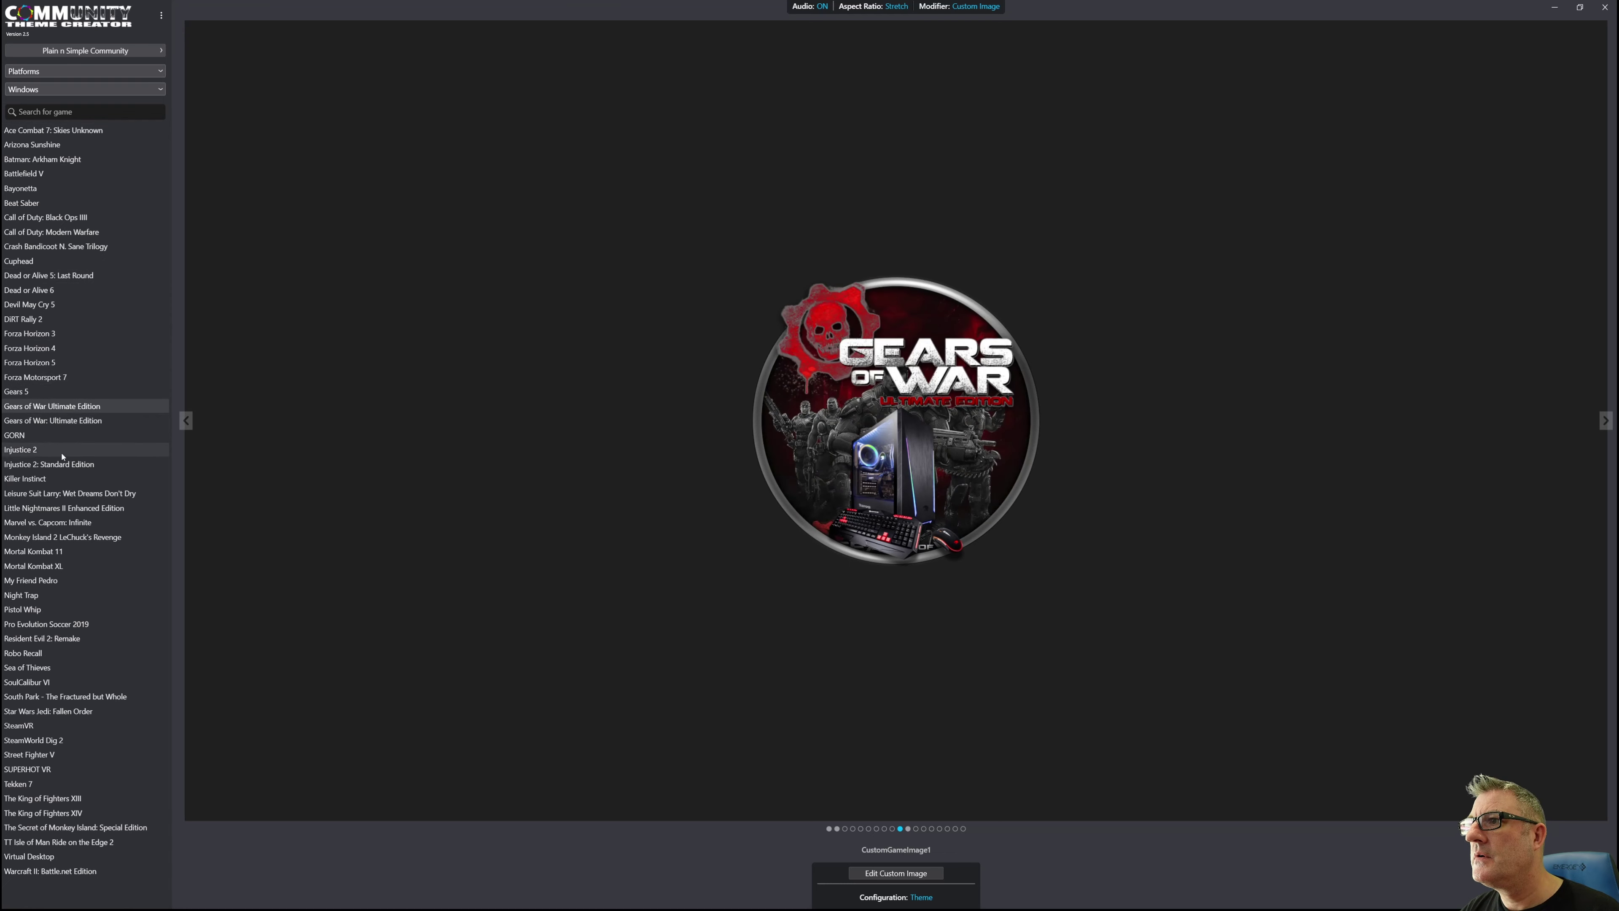
click(62, 450)
click(62, 494)
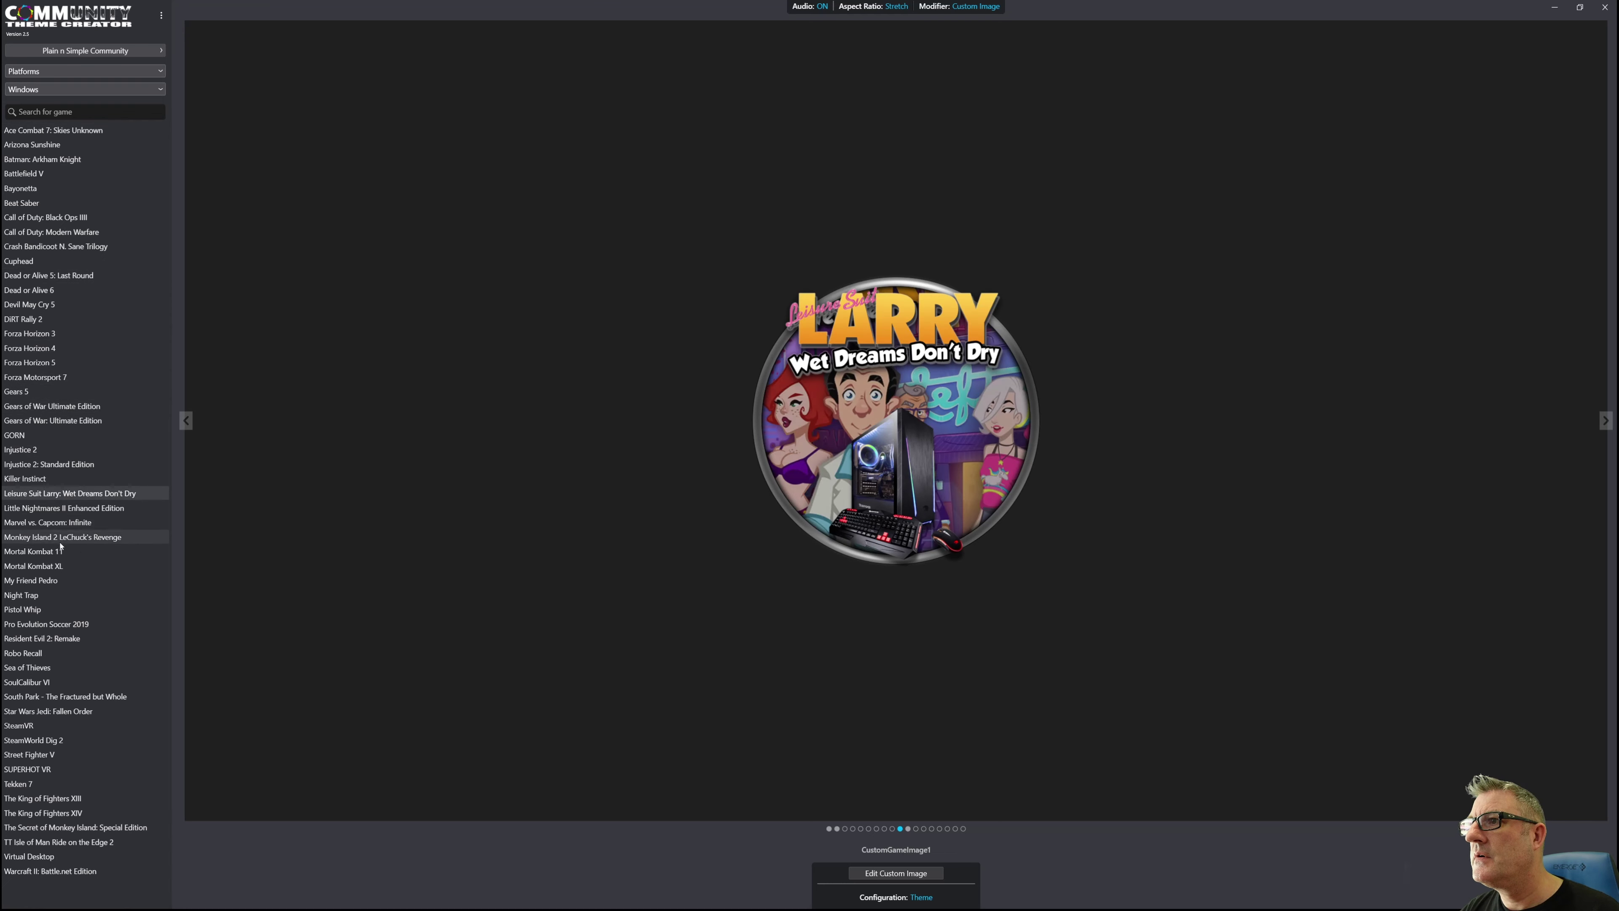
click(60, 544)
click(57, 512)
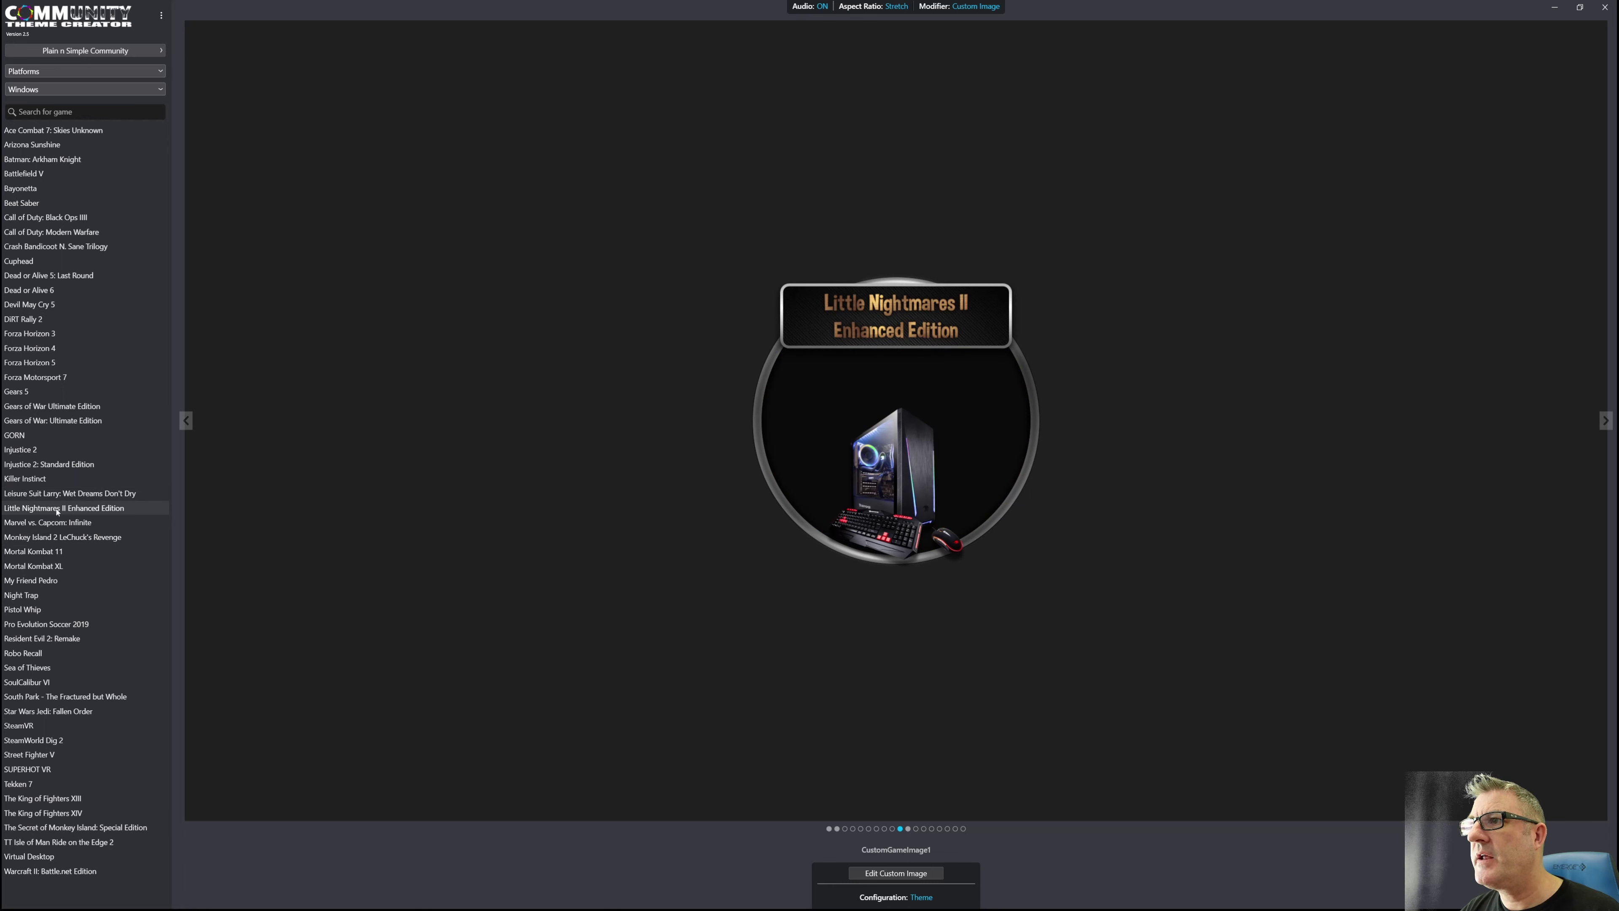
Preview Leisure Suit Larry, South Park, SUPERHOT VR, King of Fighters XIII and Secret of Monkey Island.
click(49, 489)
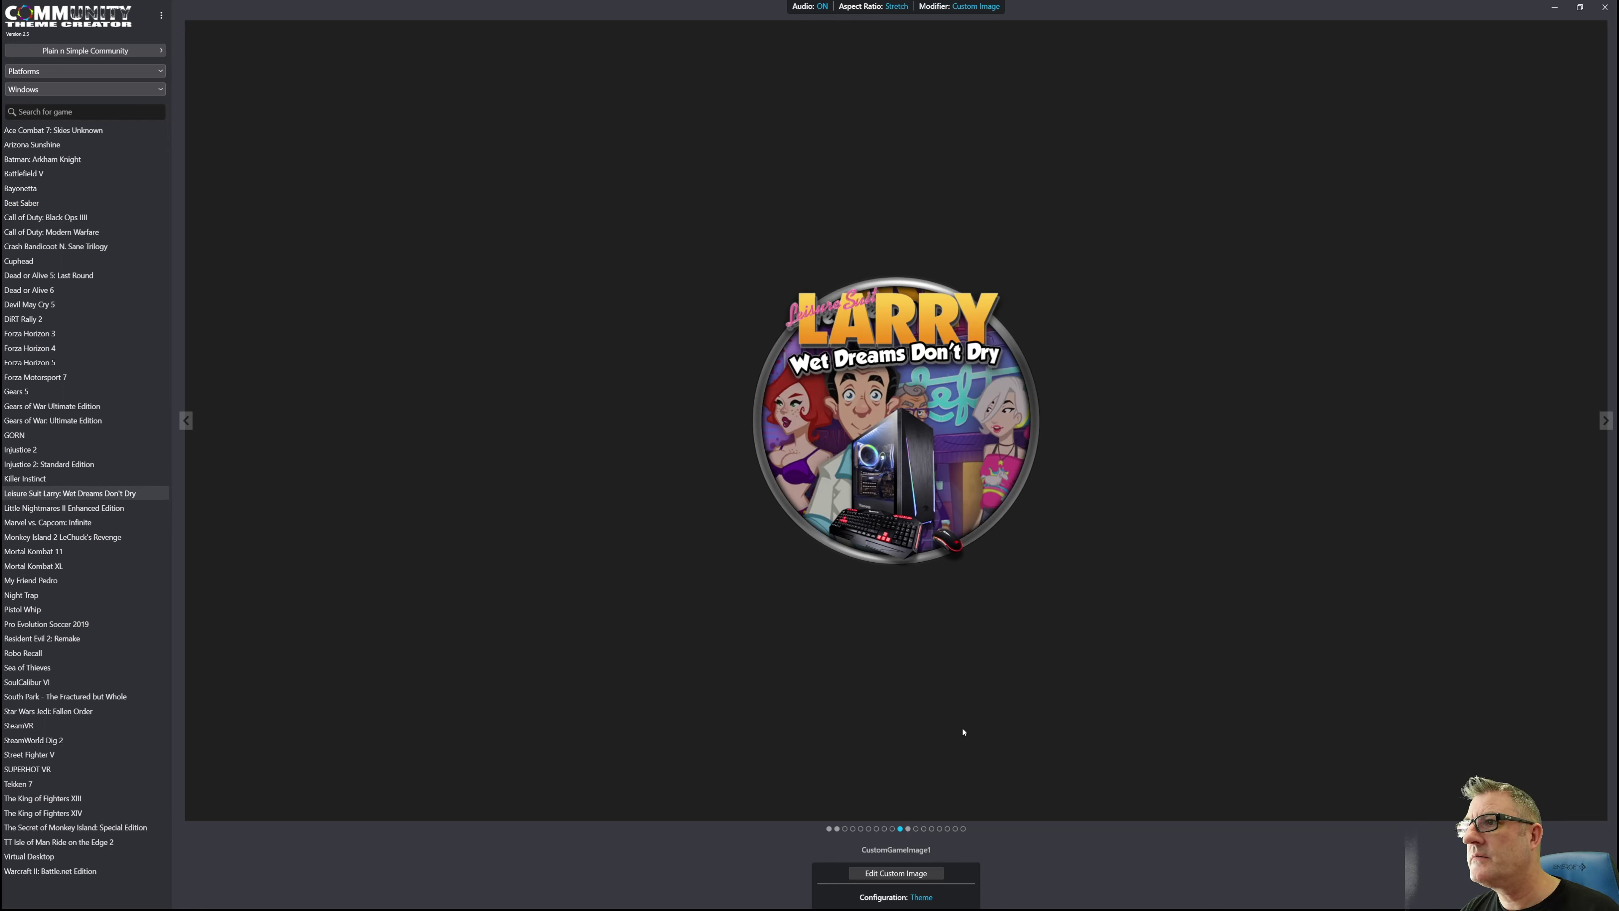
click(111, 698)
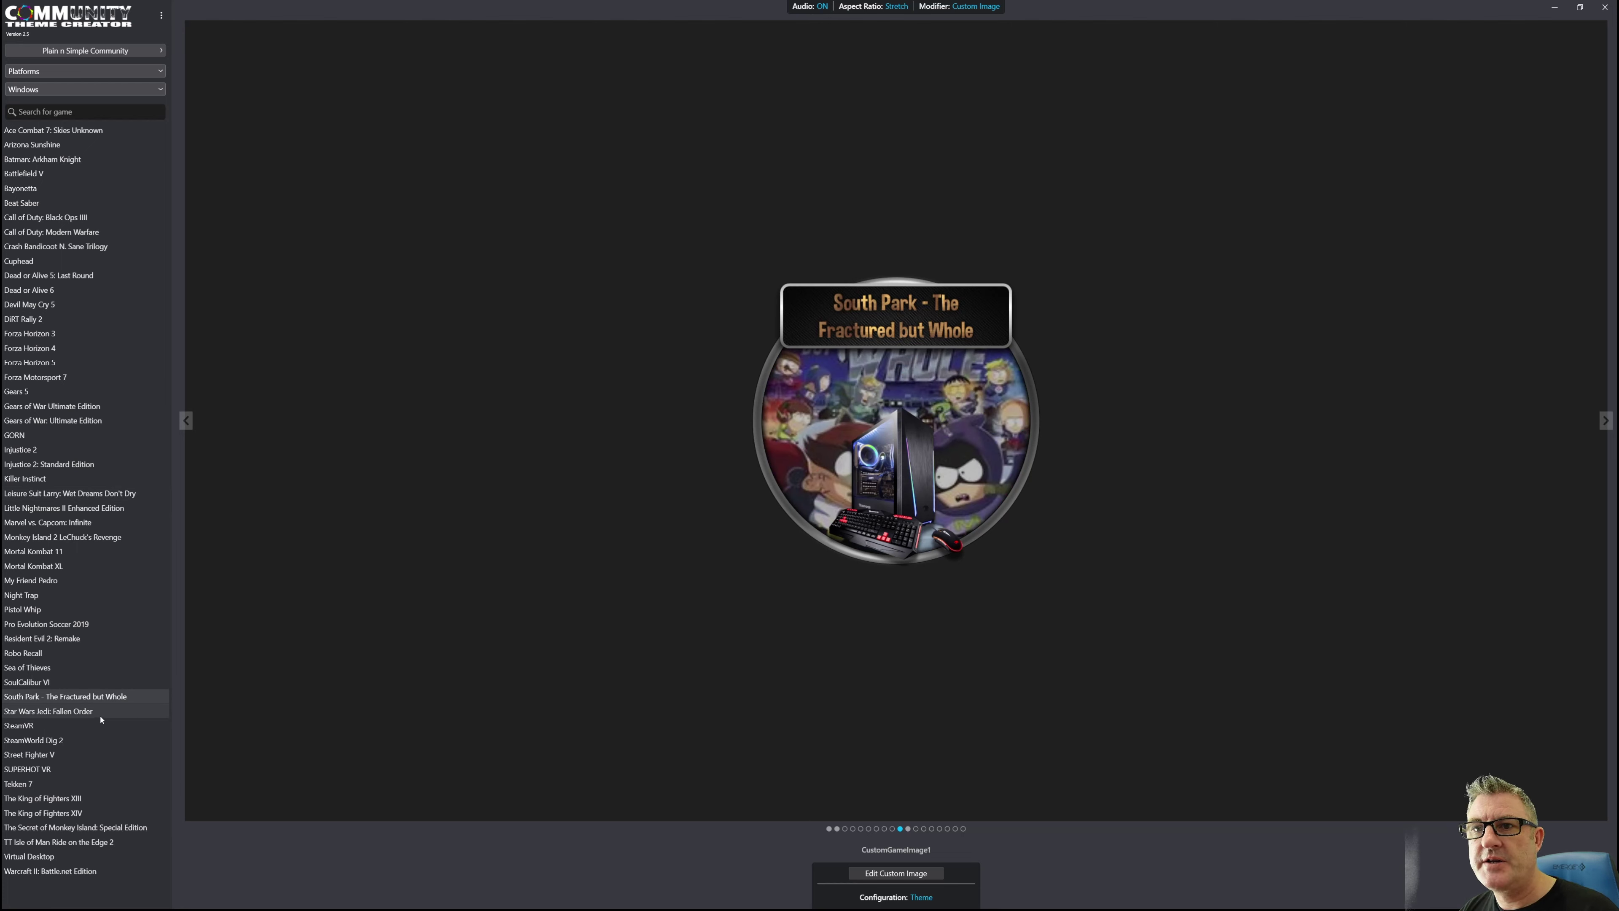
key(Down)
key(Down)
key(Down)
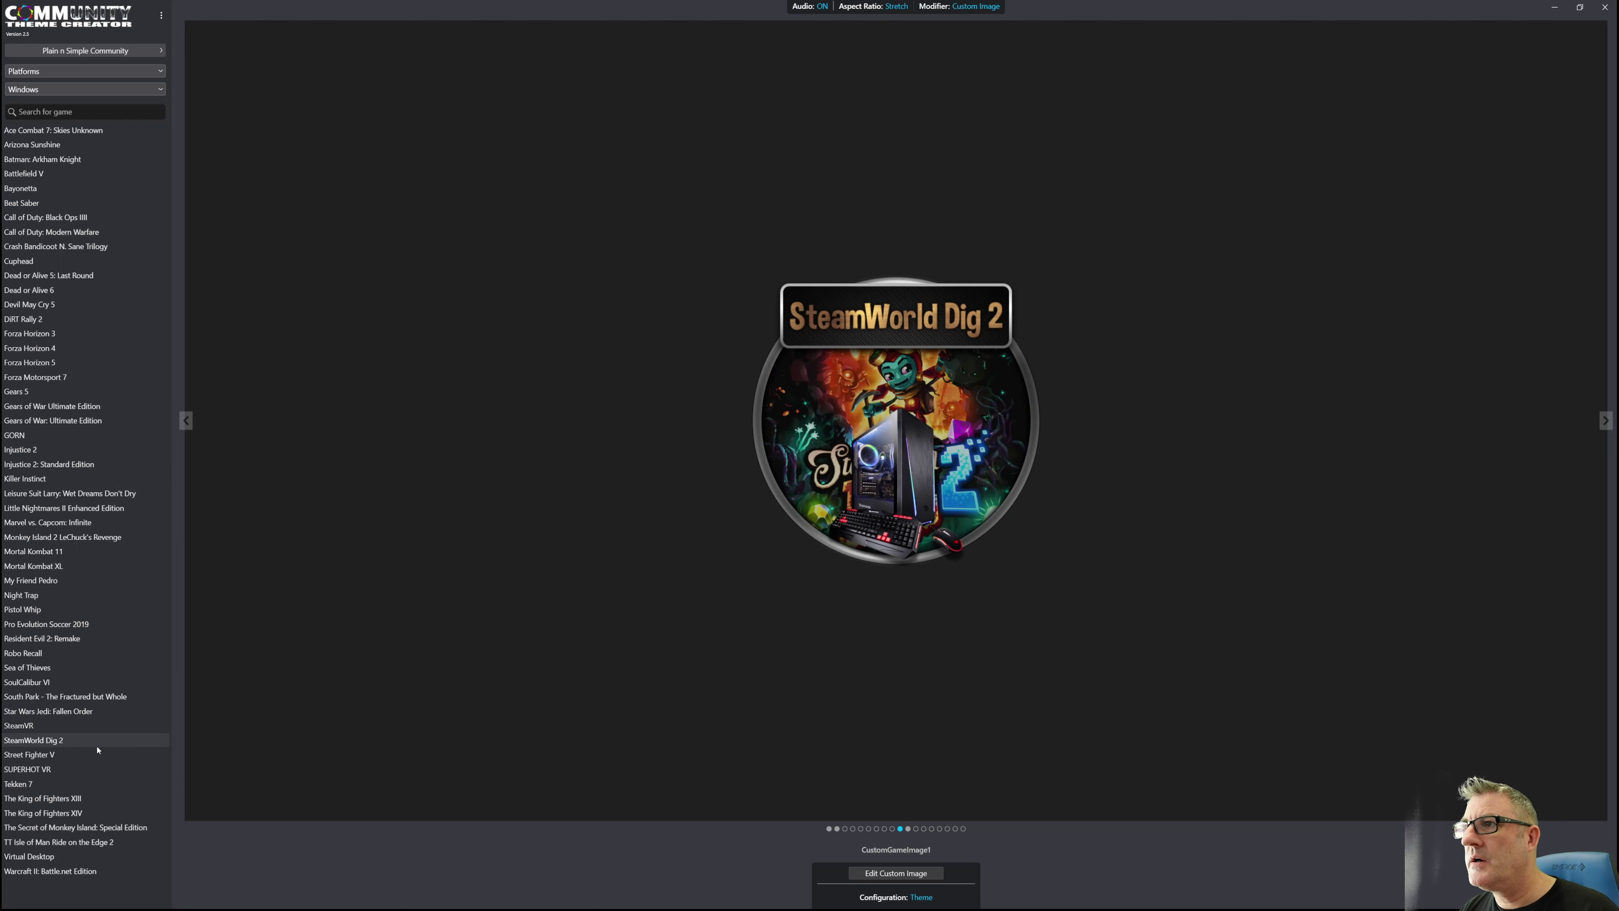
click(97, 769)
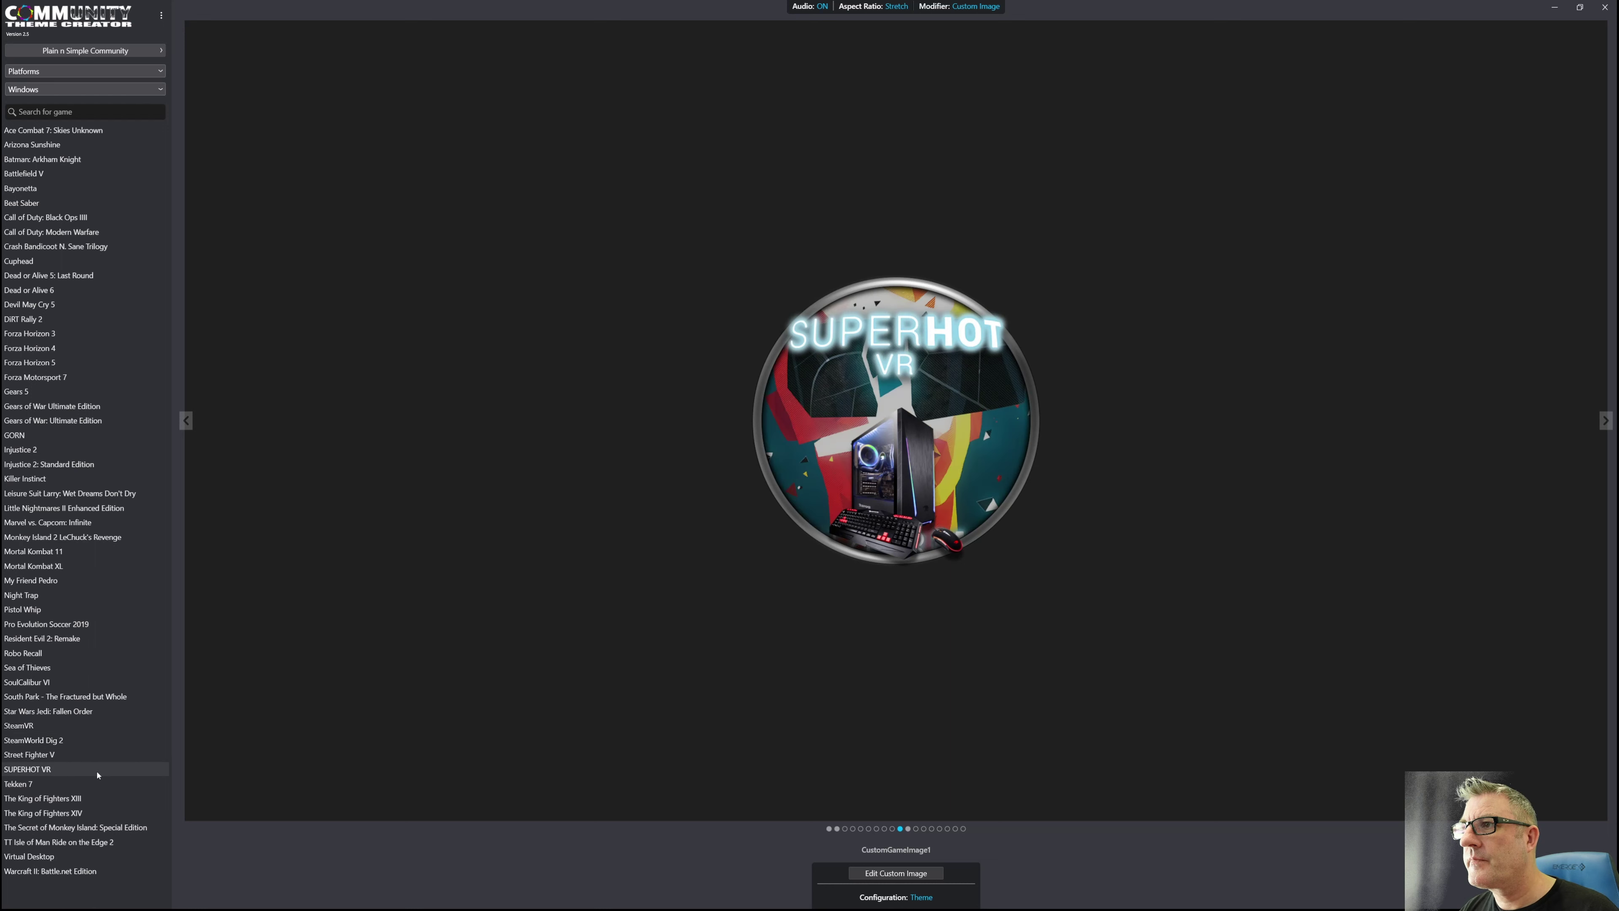
click(97, 798)
click(99, 827)
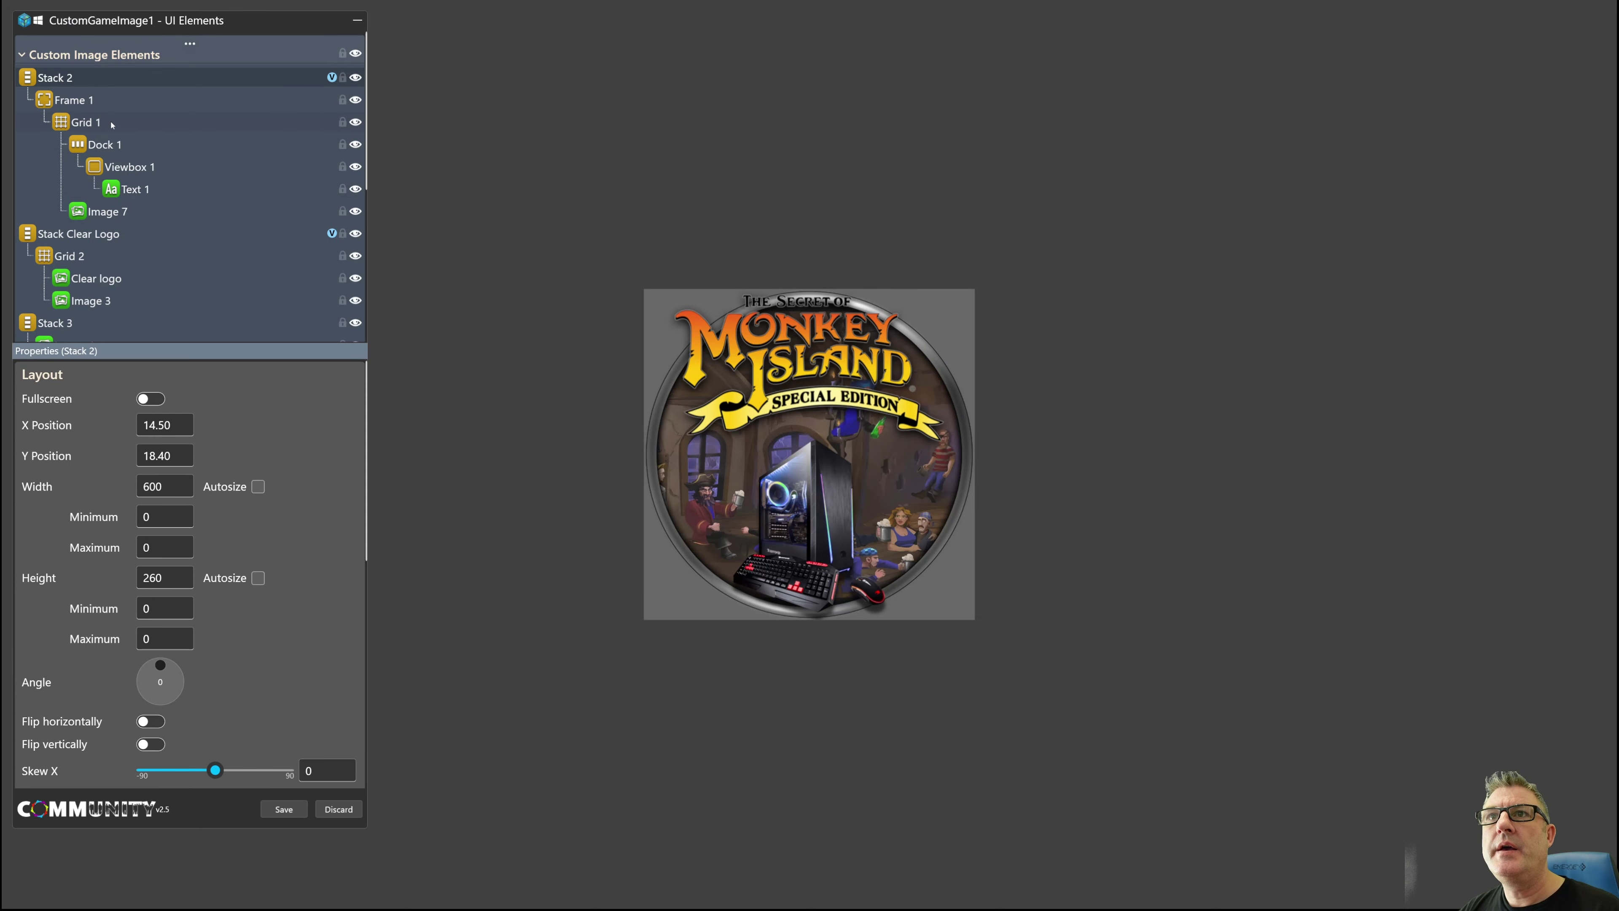
Inspect the Grid 1, Stack Clear Logo, Grid 2, Stack 3 and Silver Ring elements.
click(91, 125)
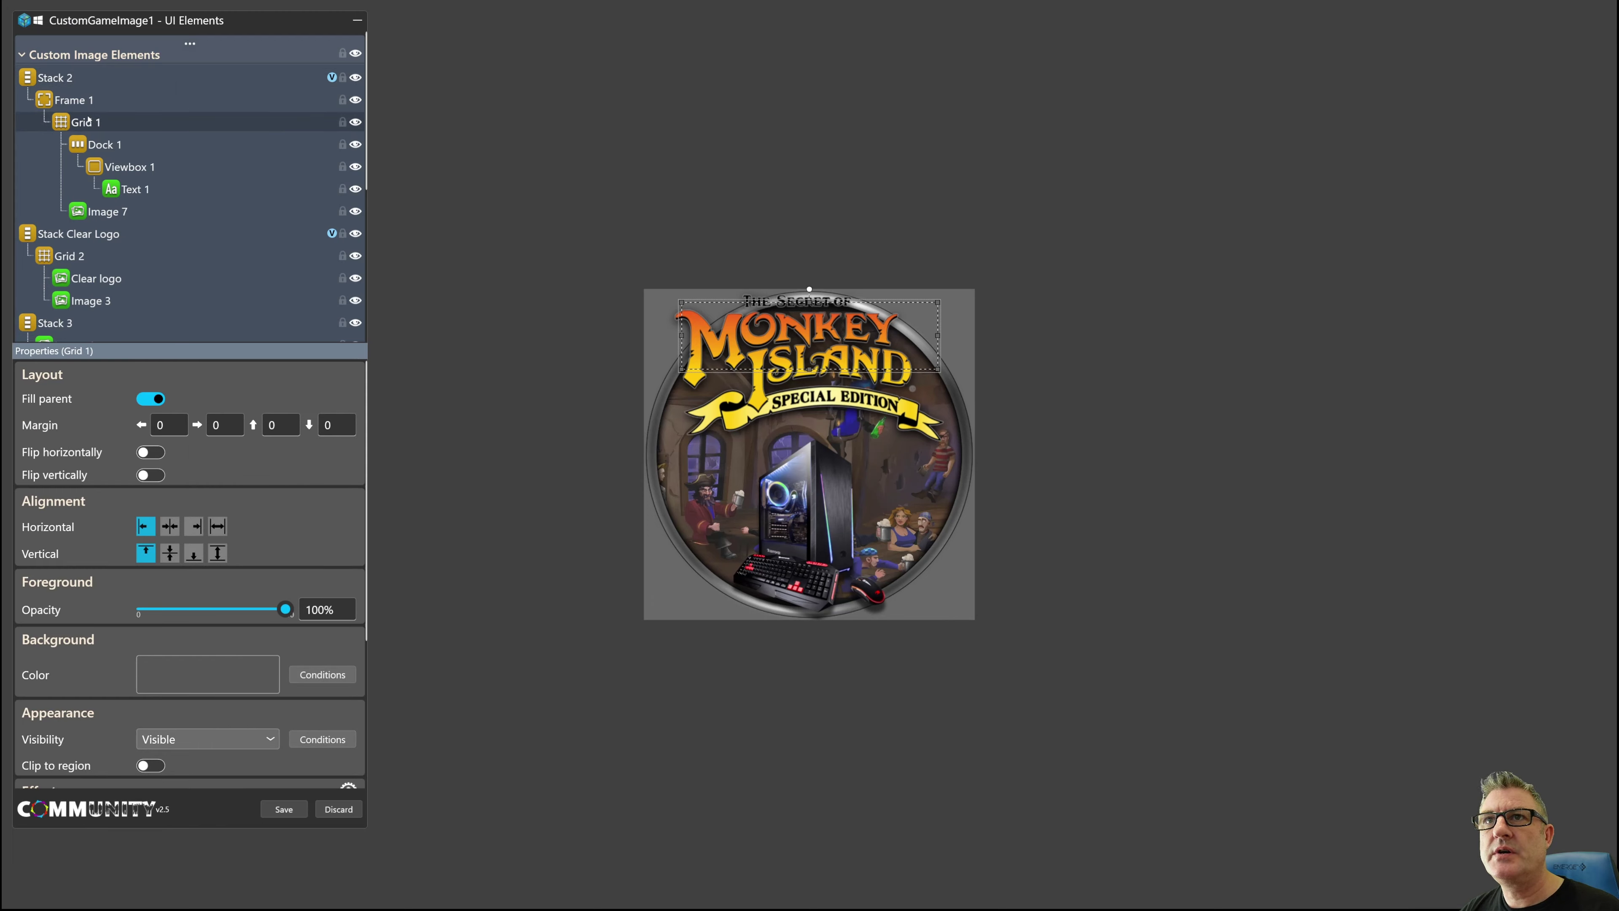
click(72, 237)
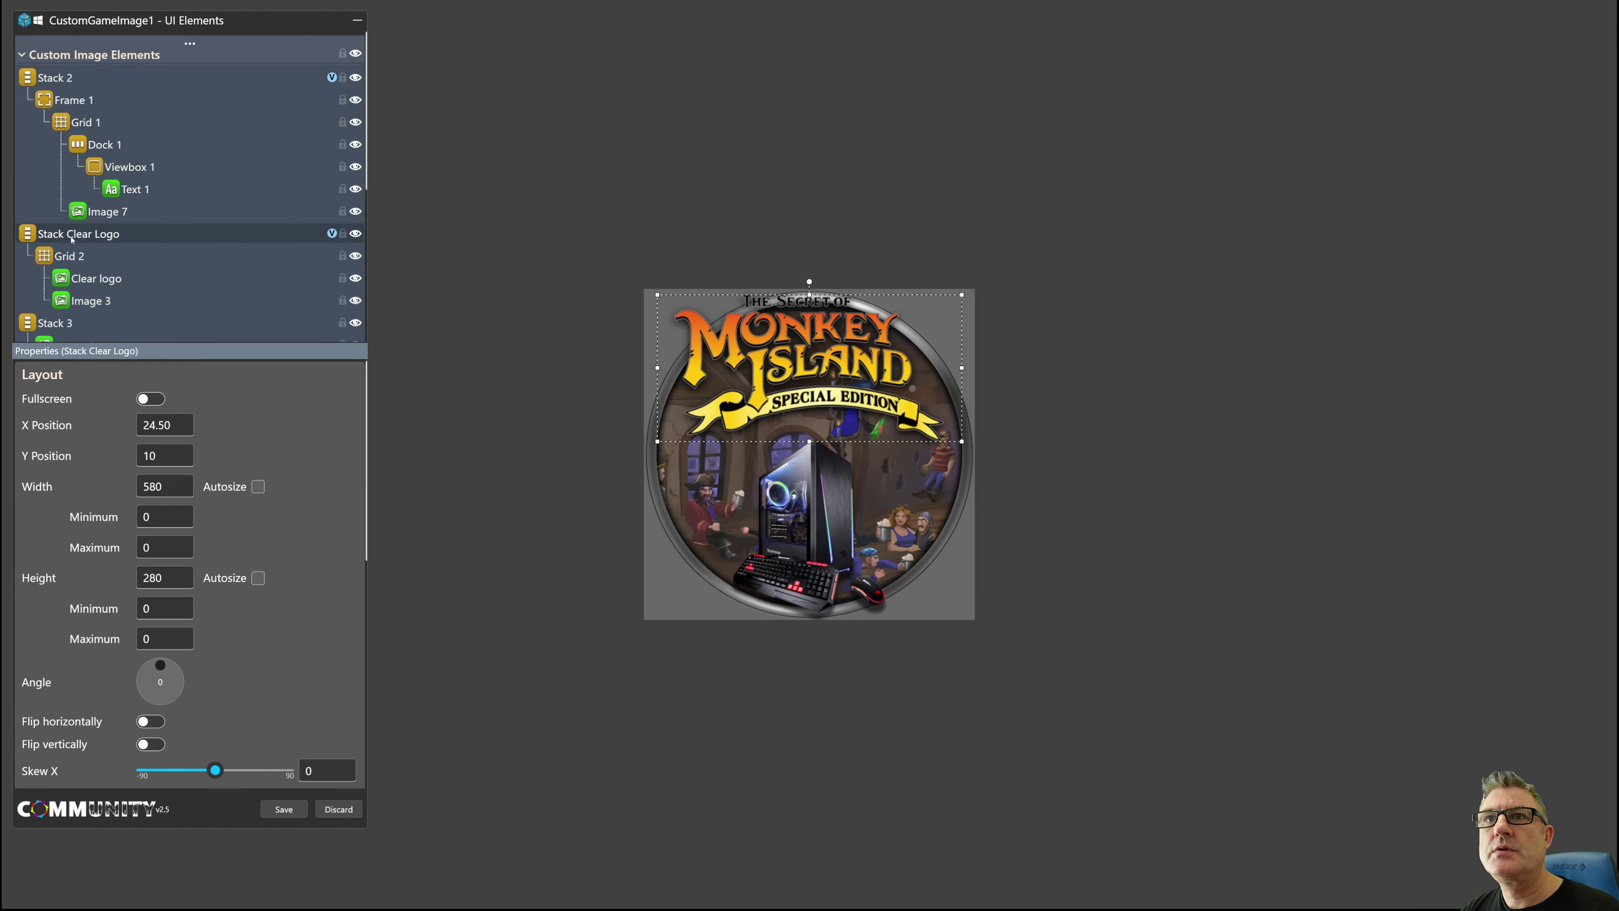
scroll(76, 210, down, 2)
click(87, 180)
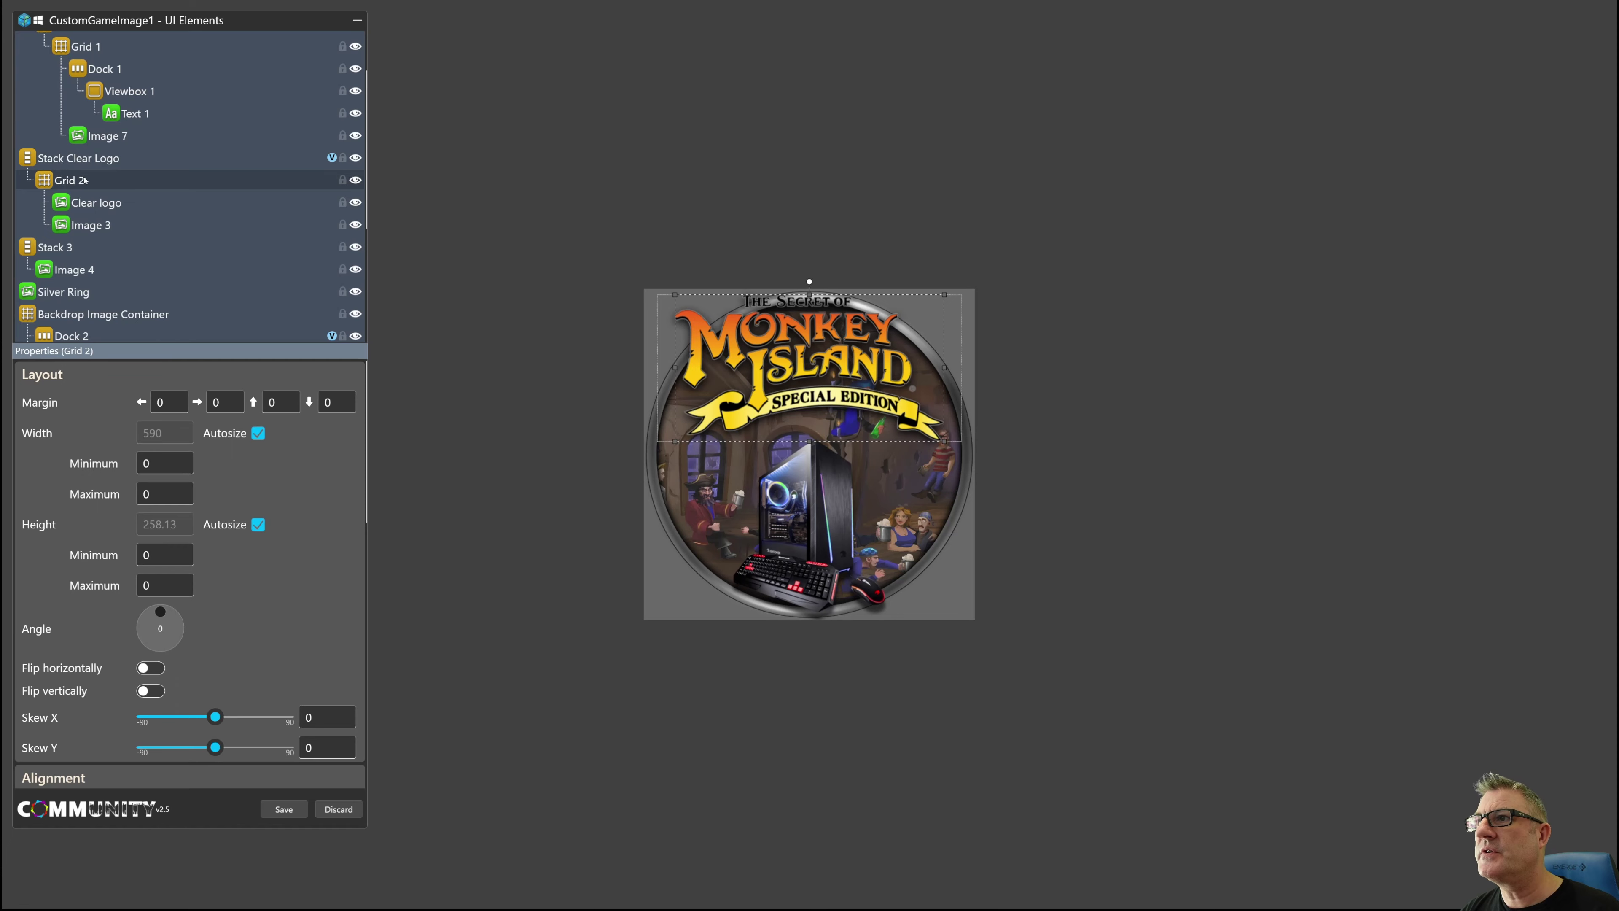
click(66, 247)
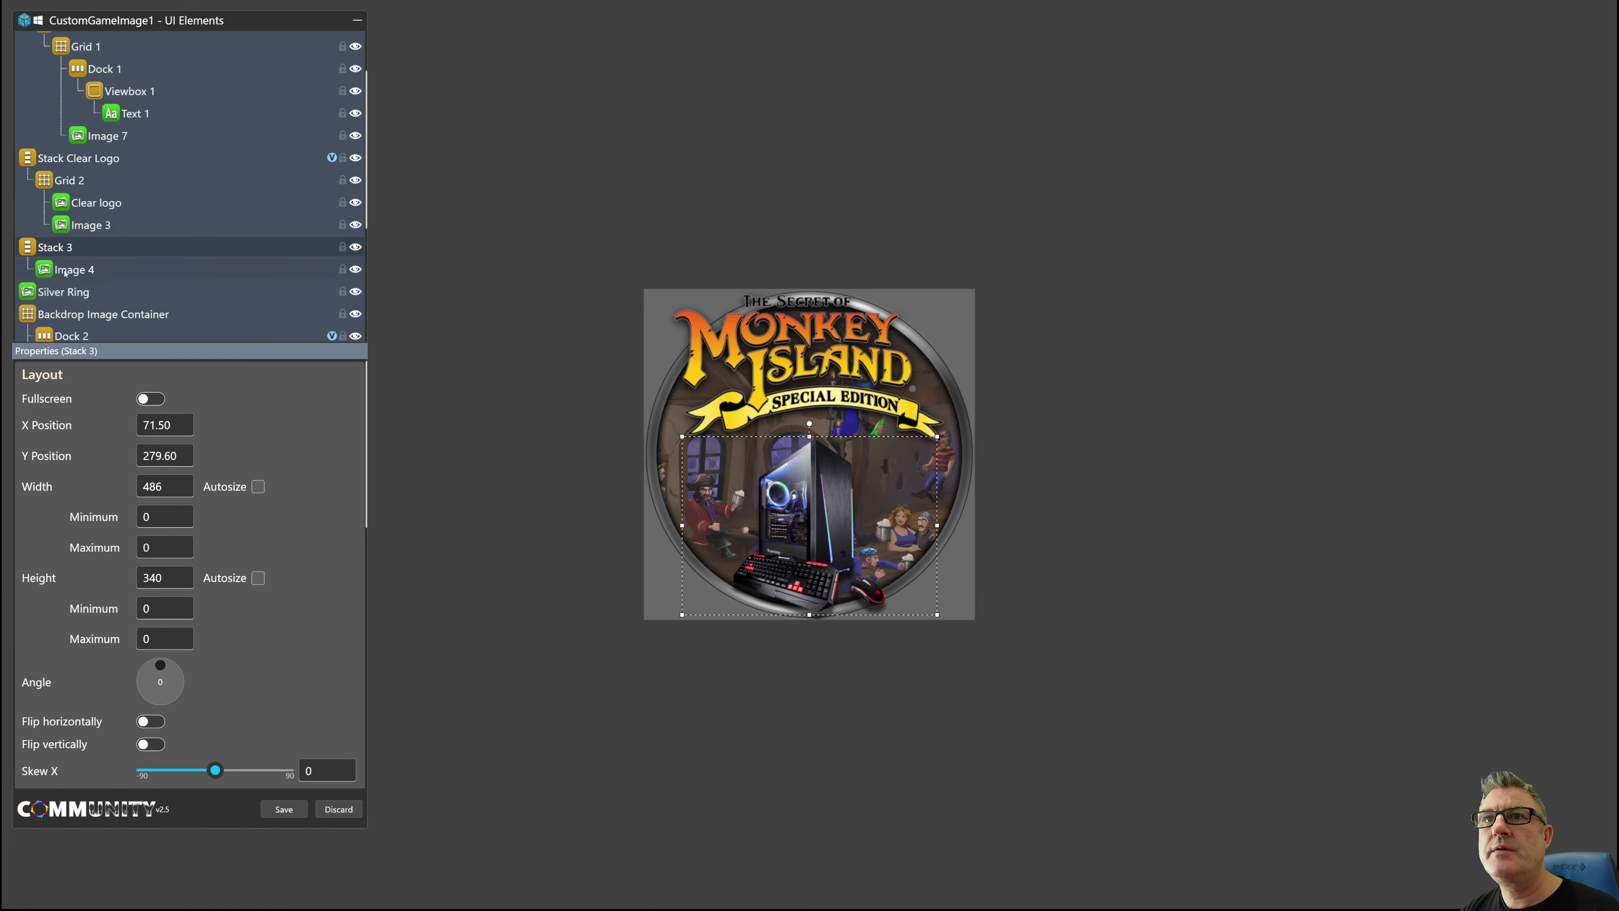
click(71, 294)
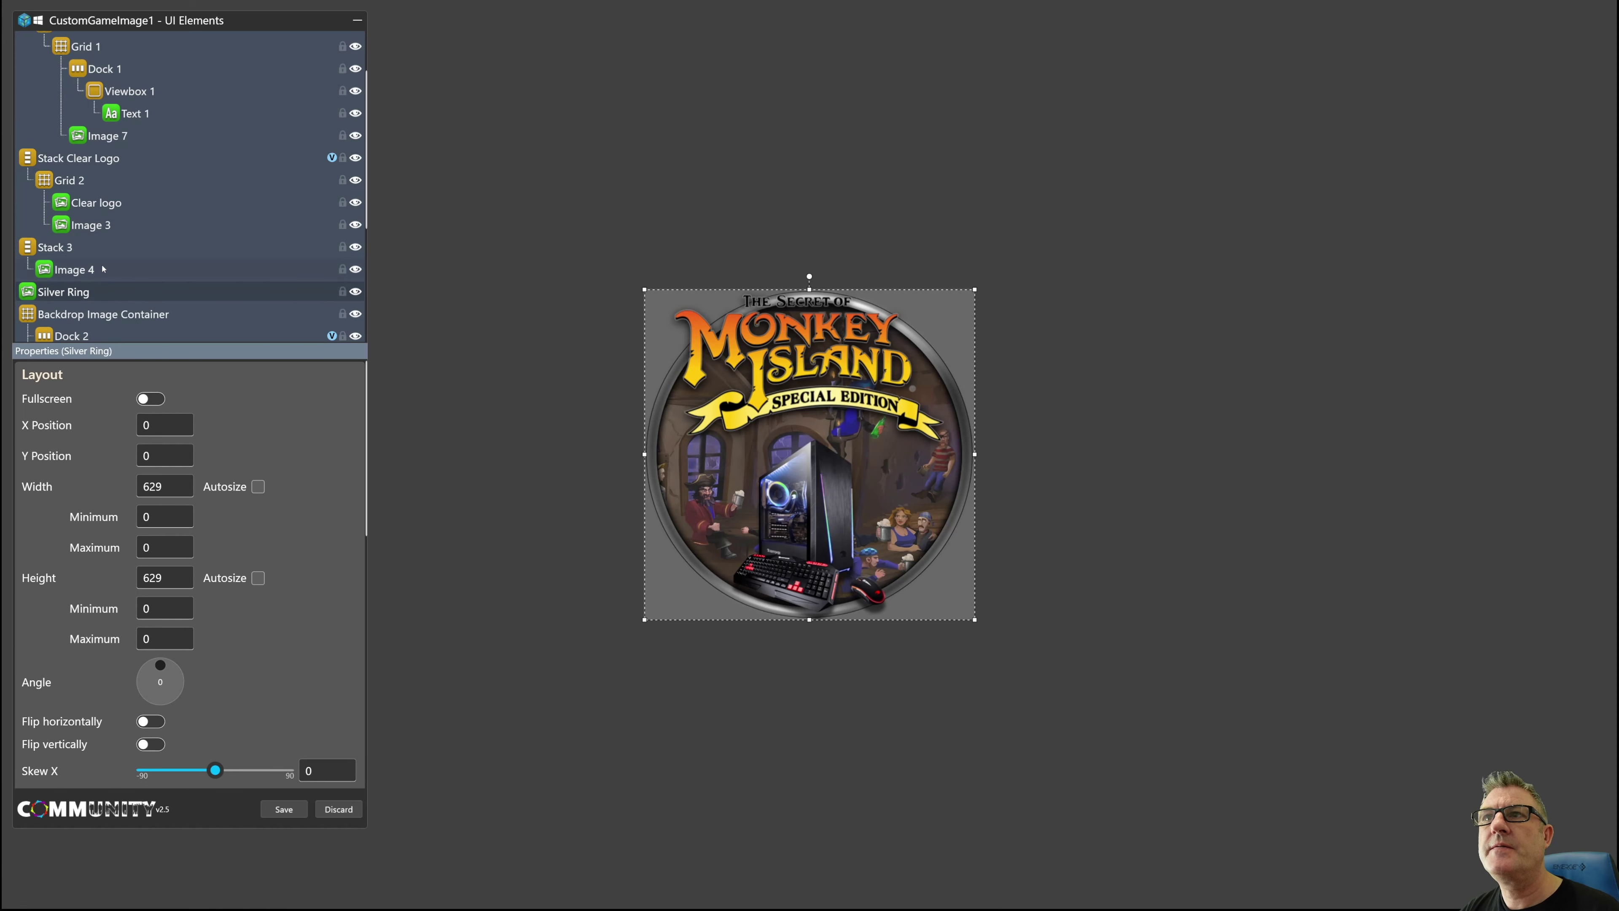
scroll(100, 265, down, 2)
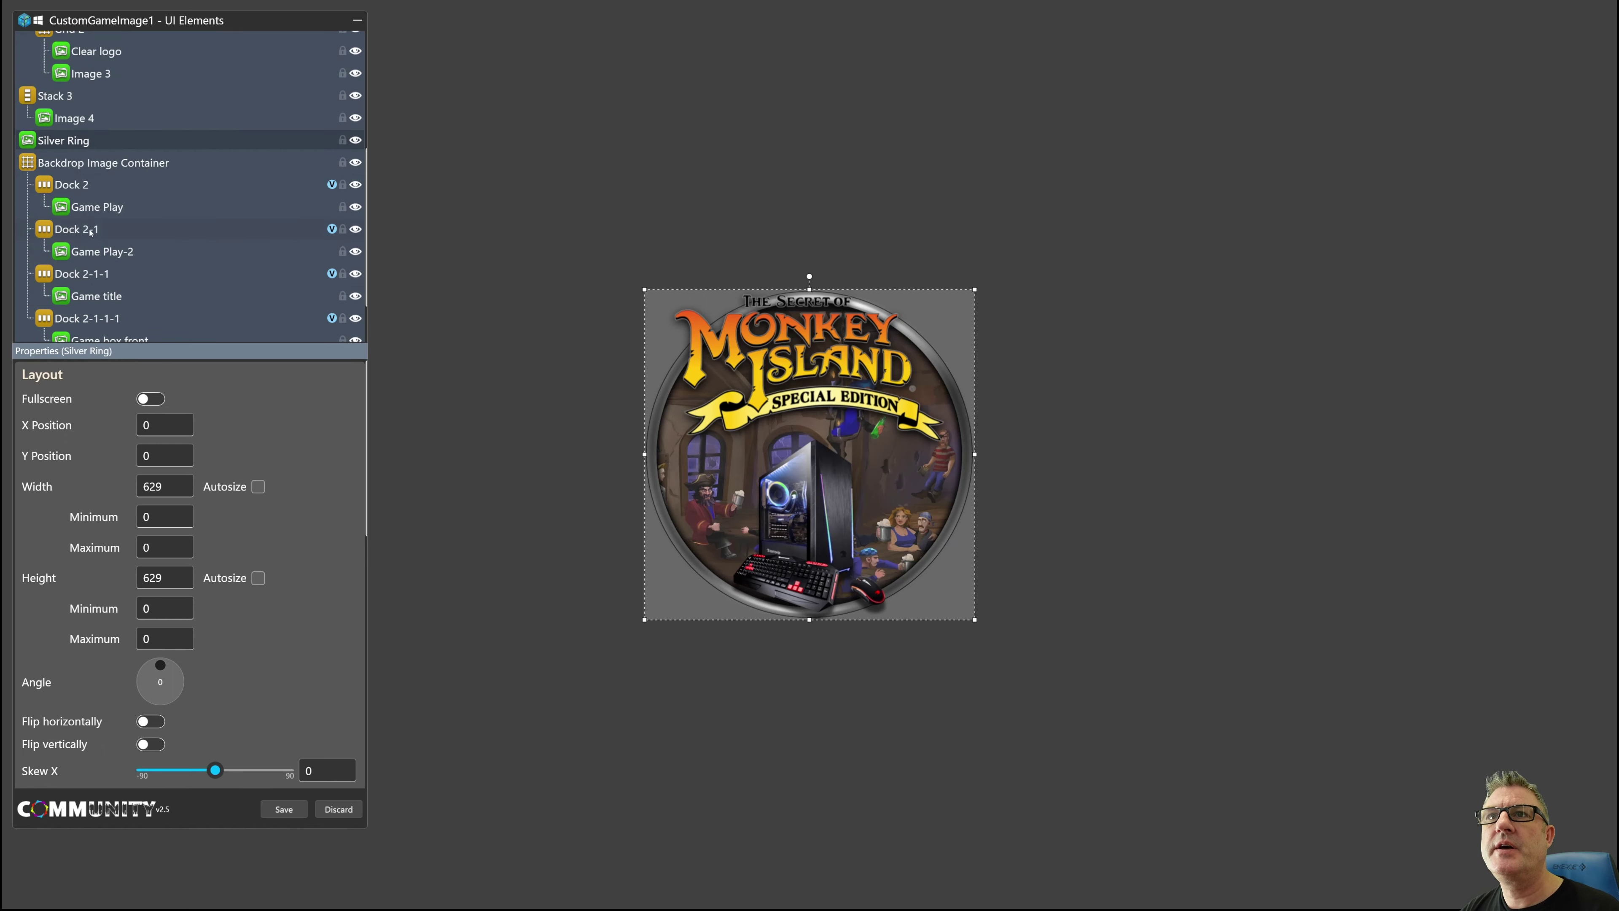
Review the Backdrop Image Container's Background.png opacity mask and the Game Play-2, title and box front elements.
click(69, 164)
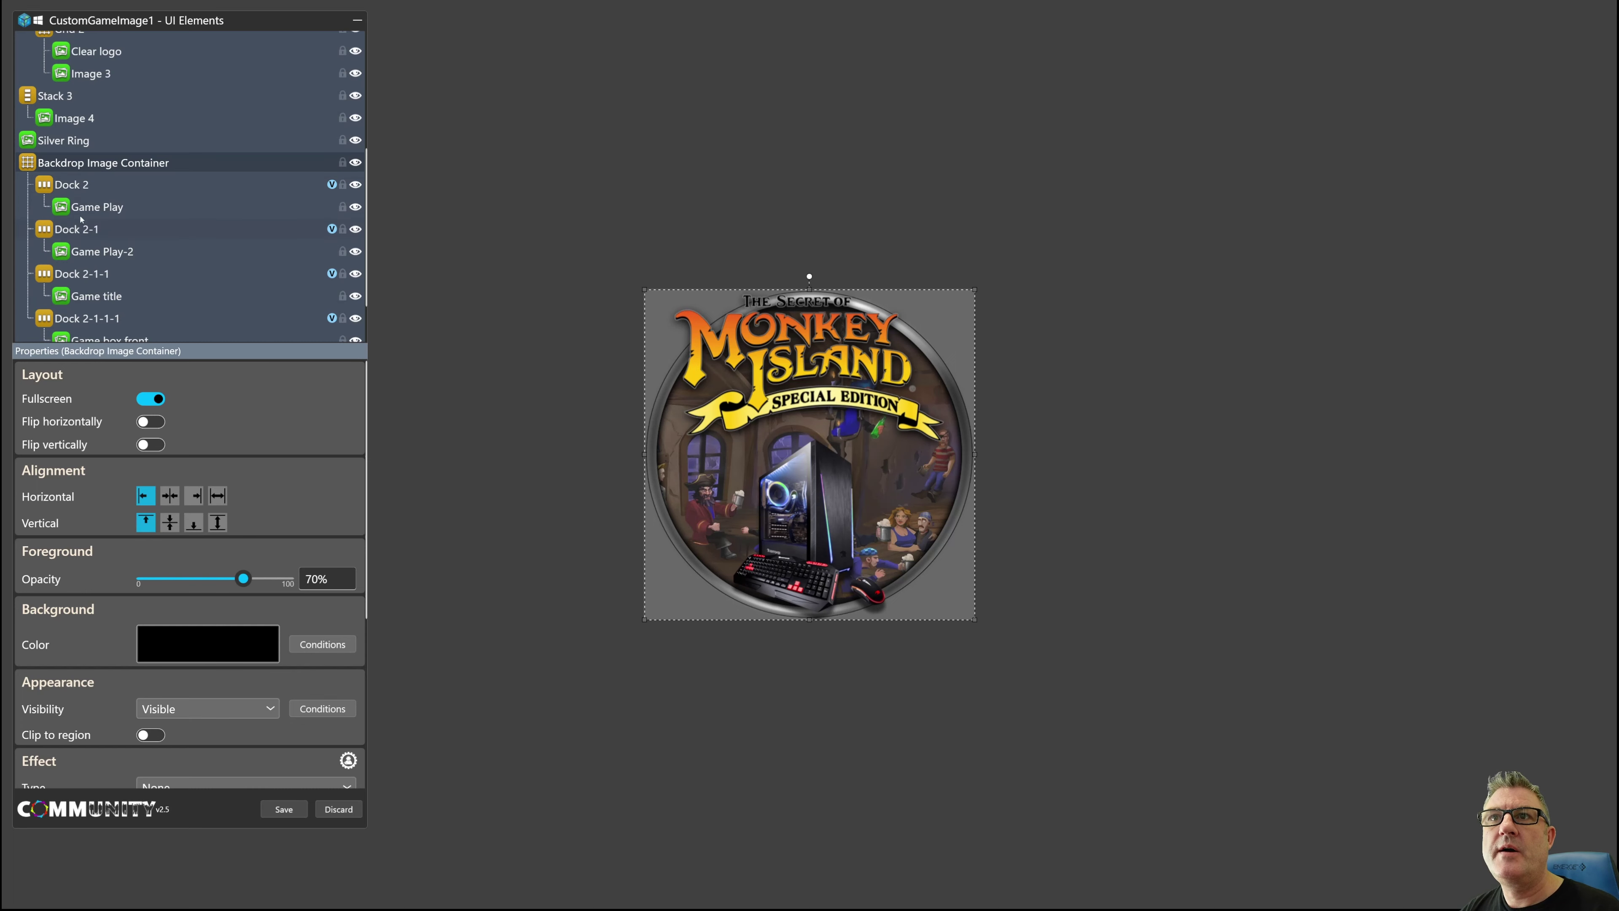
click(123, 258)
click(107, 302)
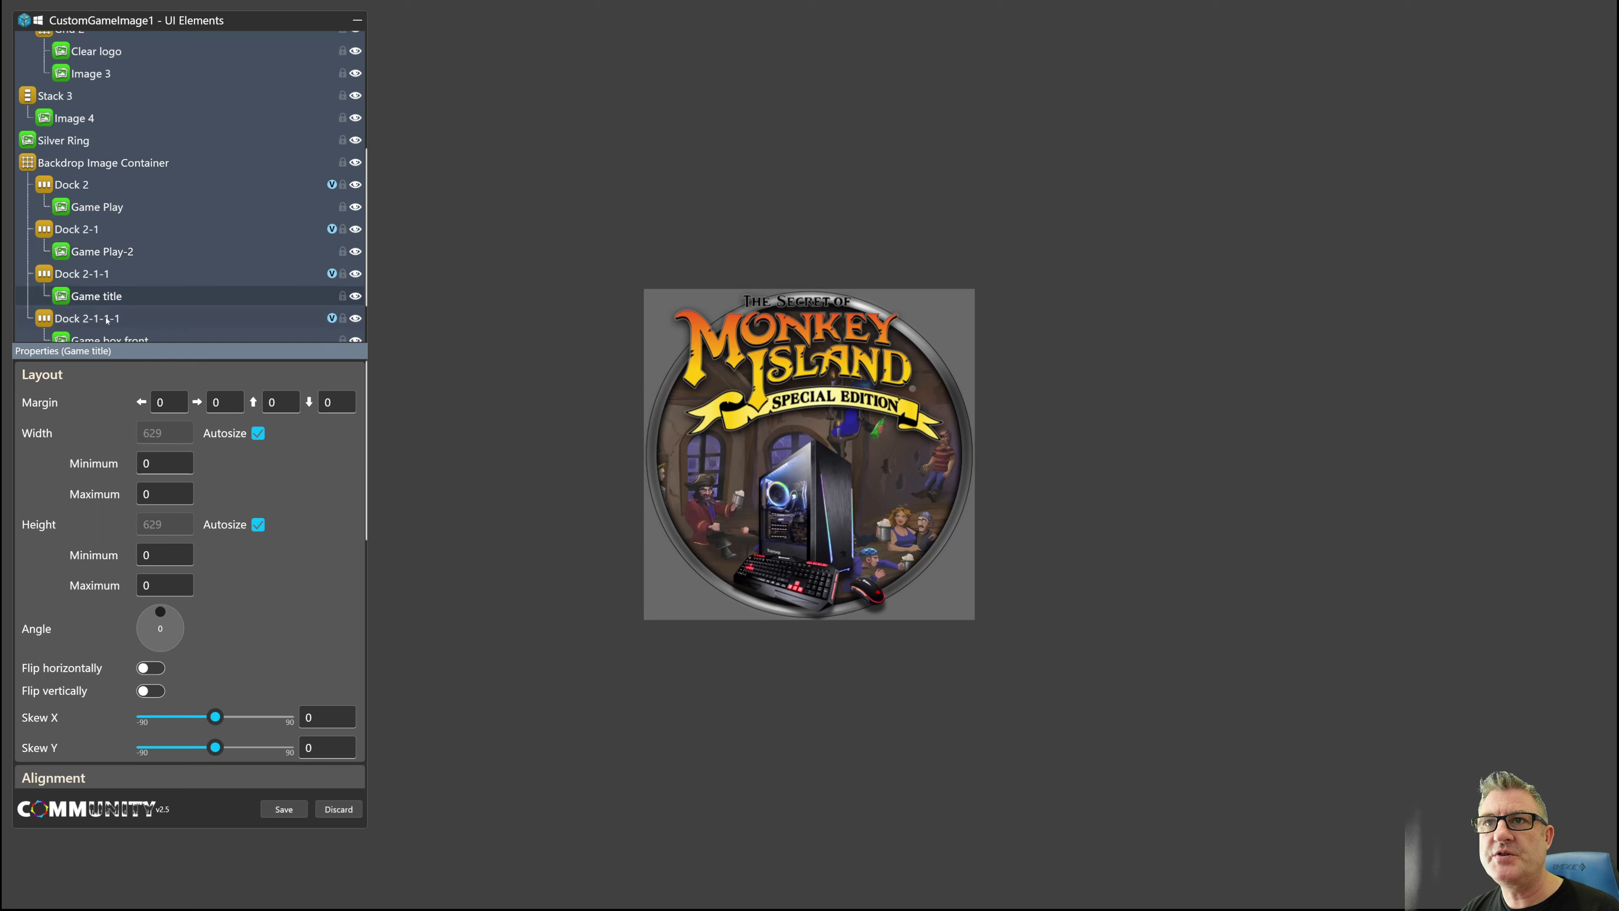
scroll(117, 303, down, 1)
click(112, 293)
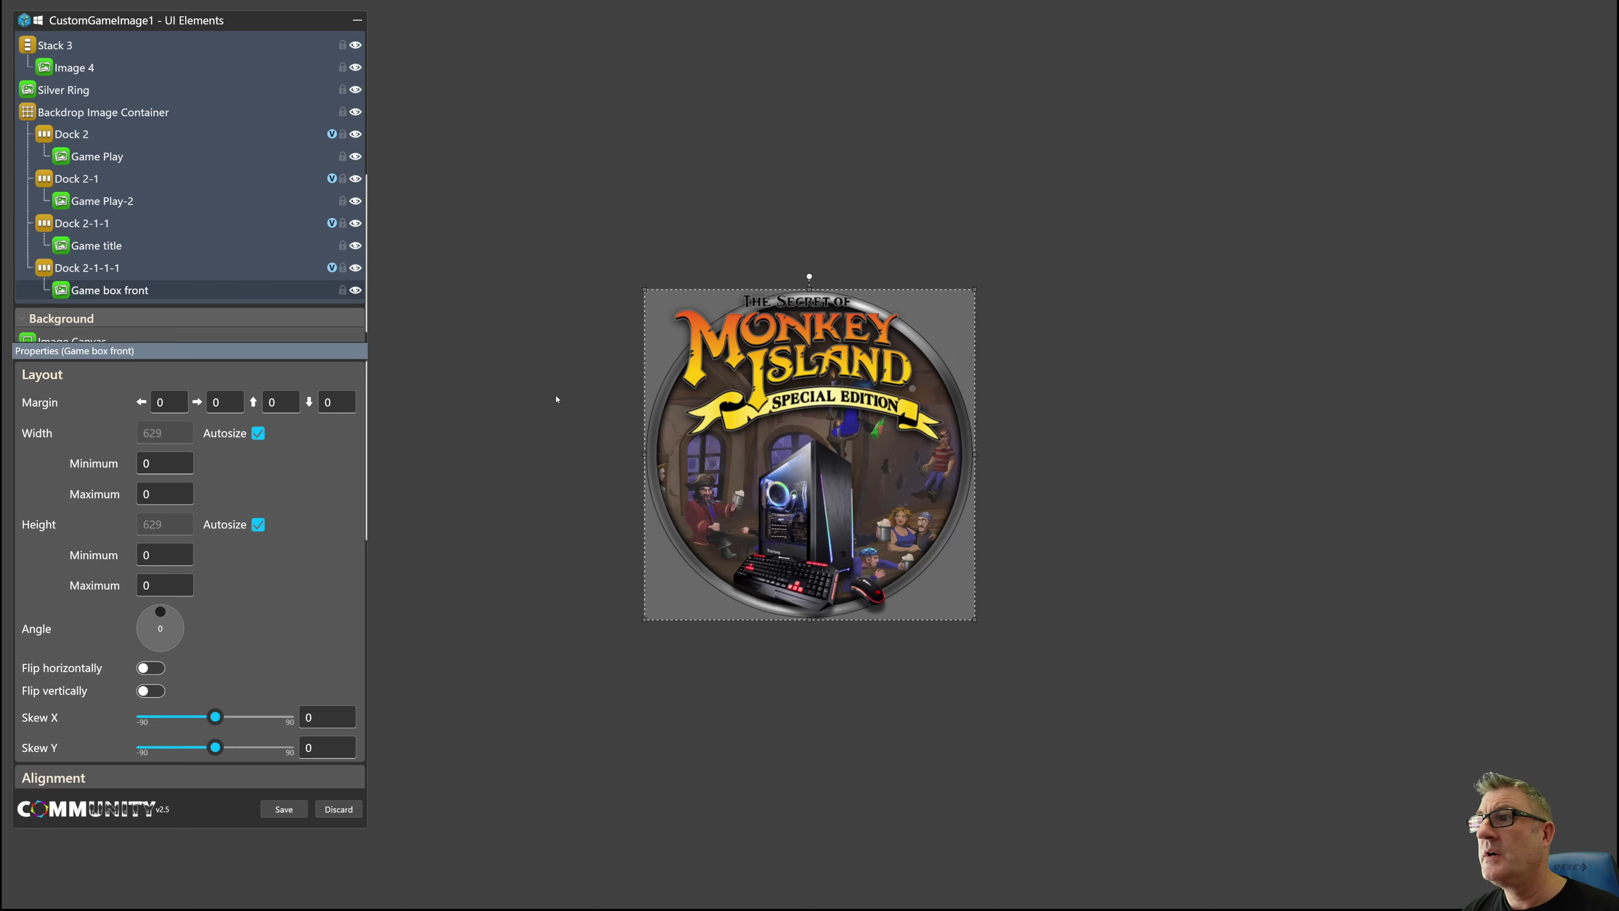
click(76, 114)
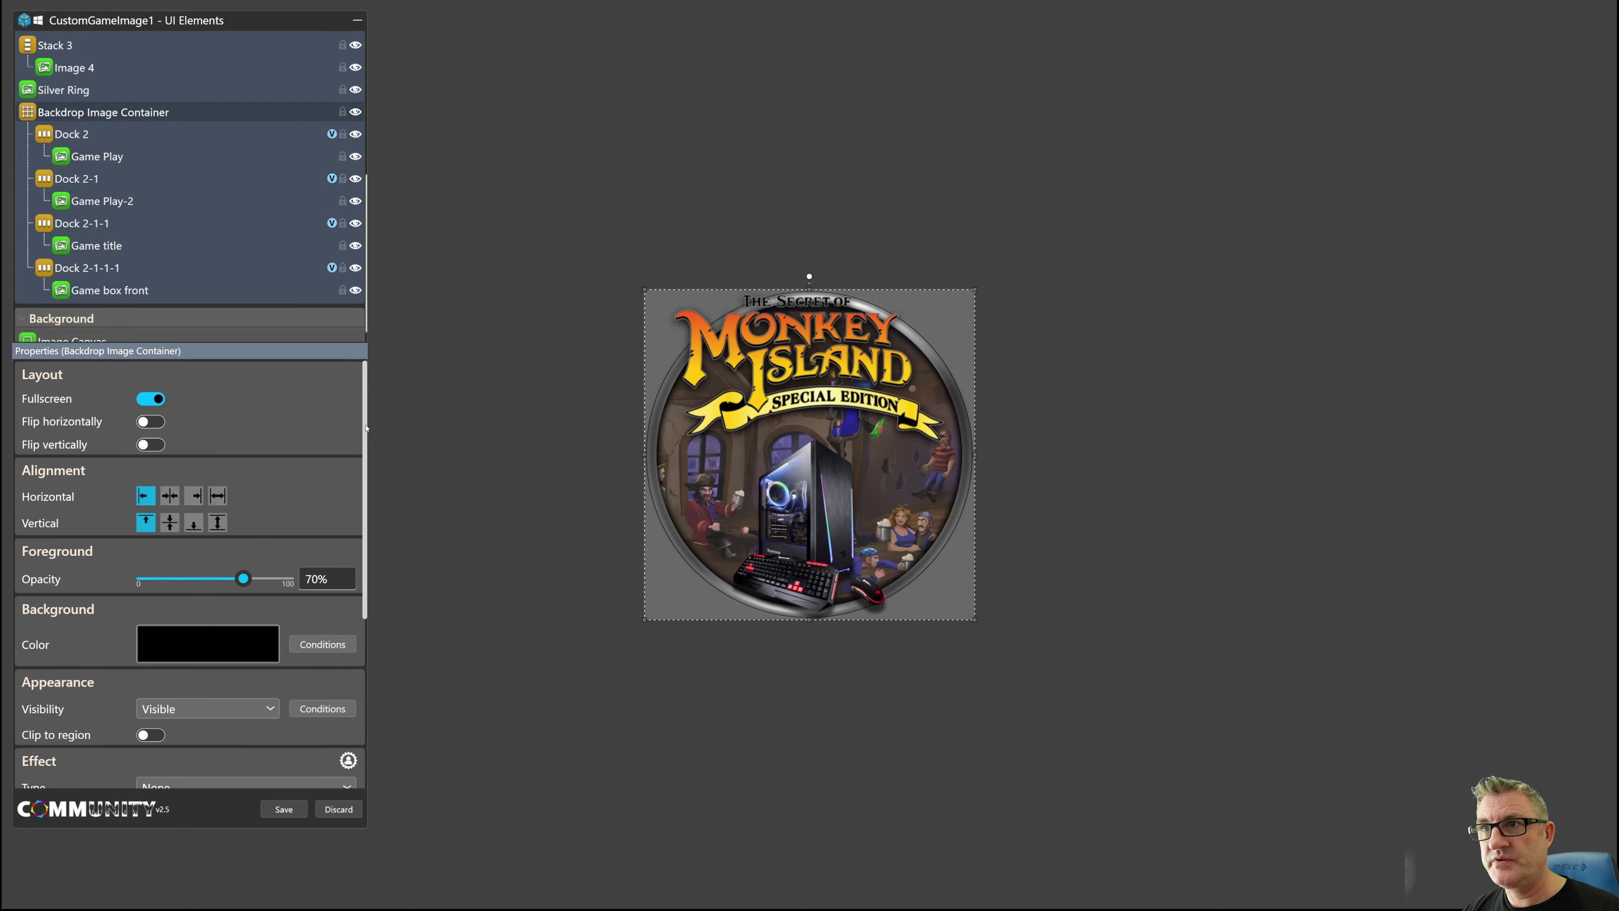
scroll(192, 665, down, 5)
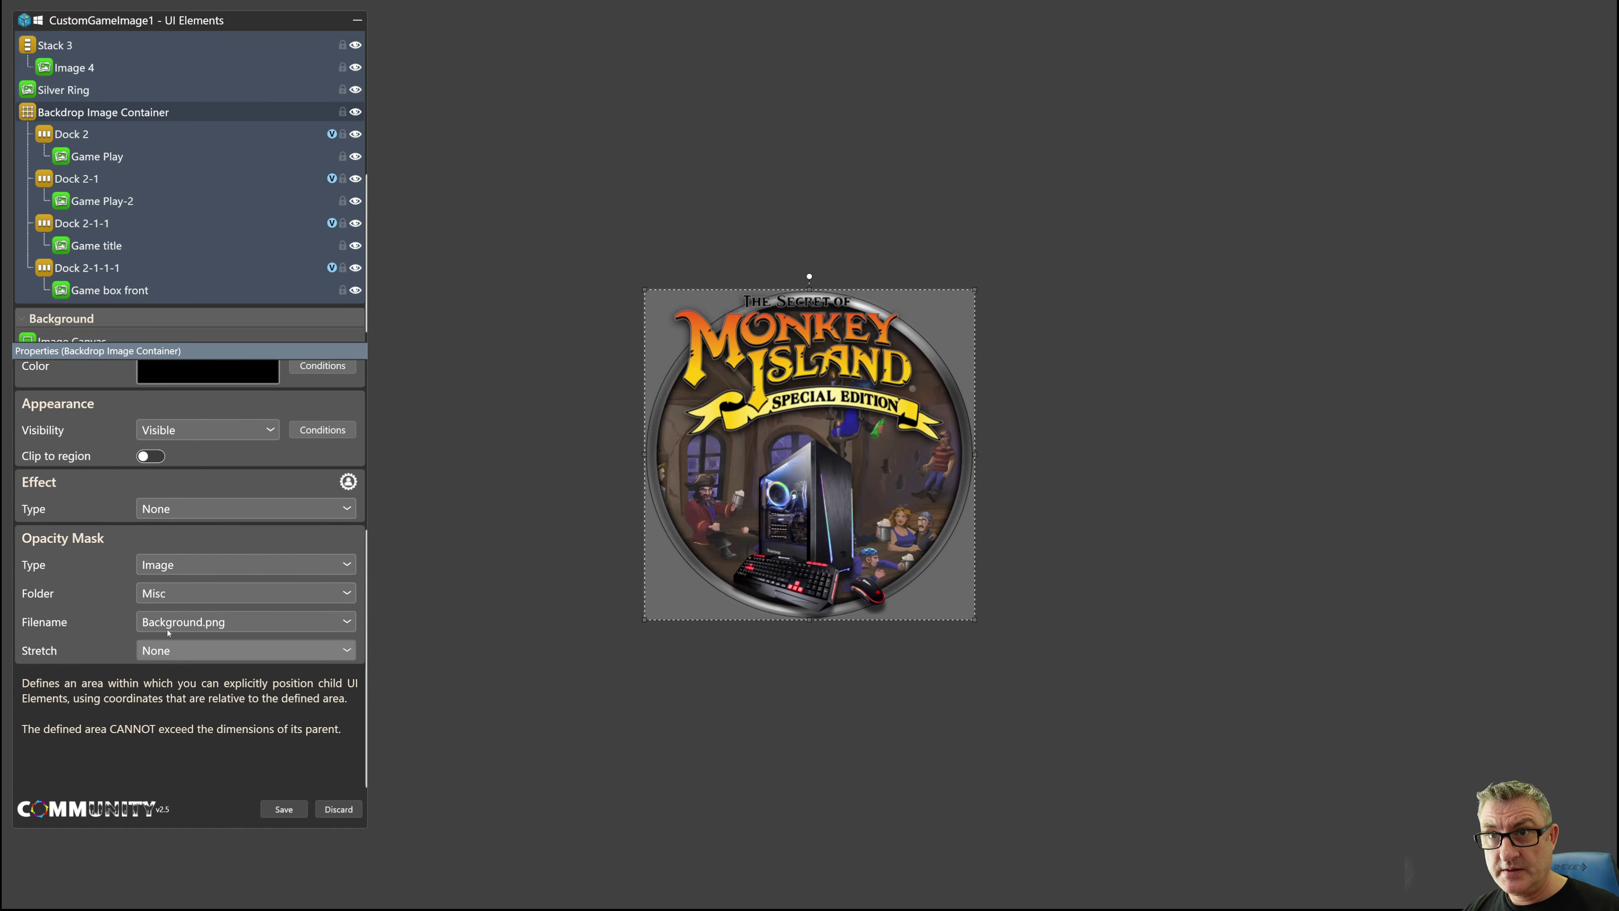
scroll(66, 584, up, 1)
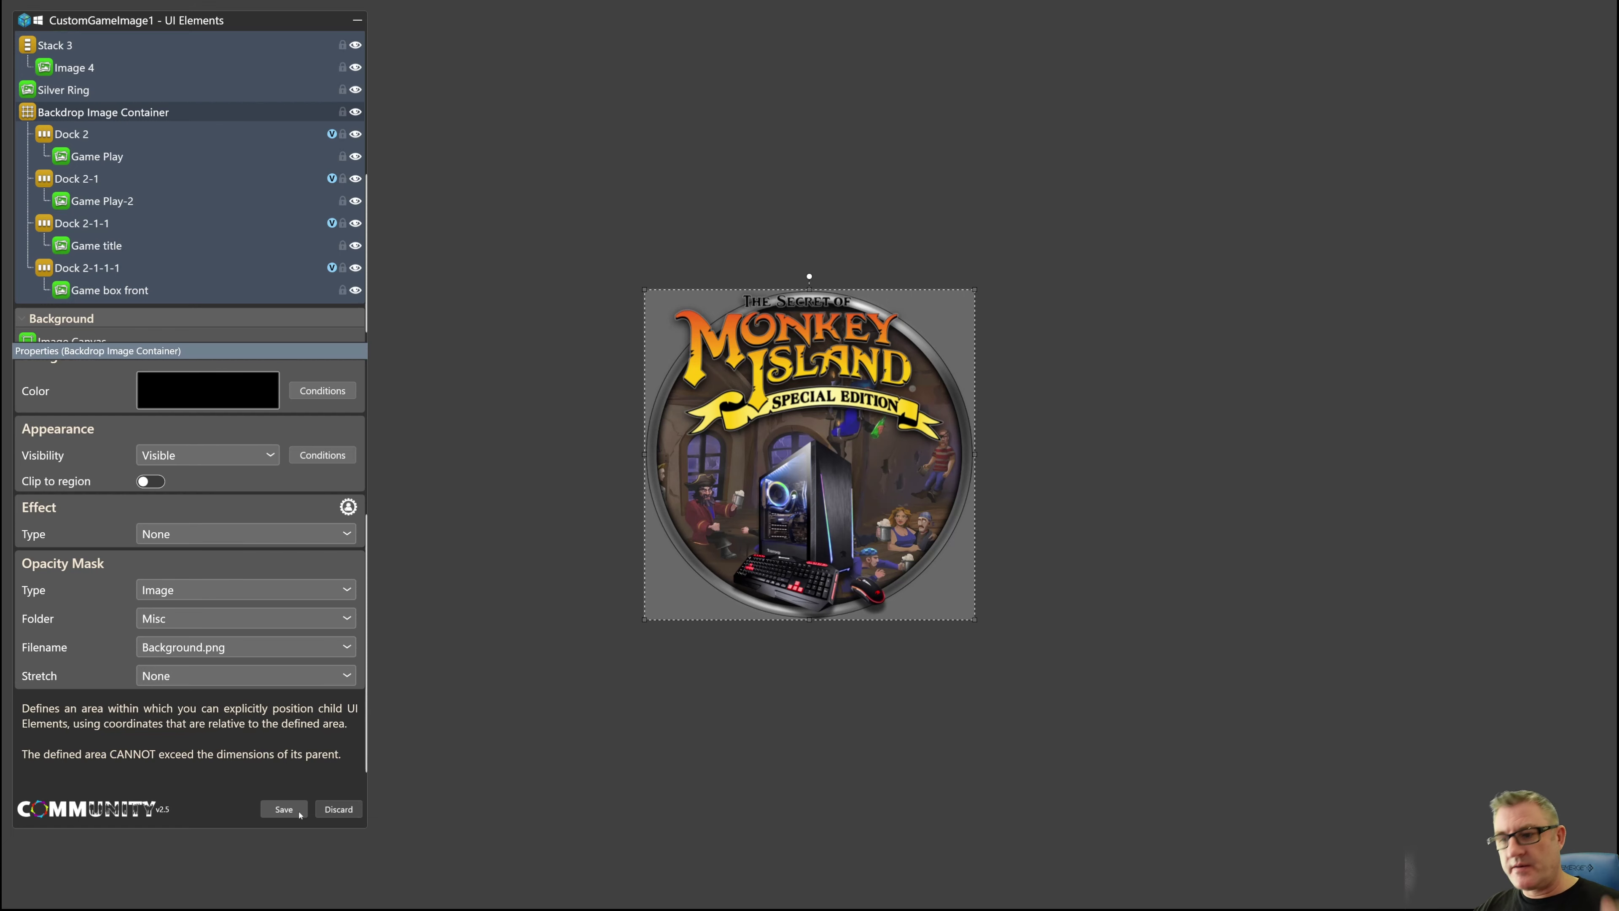
Save the custom image, then preview SoulCalibur VI, Pistol Whip and the Mortal Kombat games.
click(284, 808)
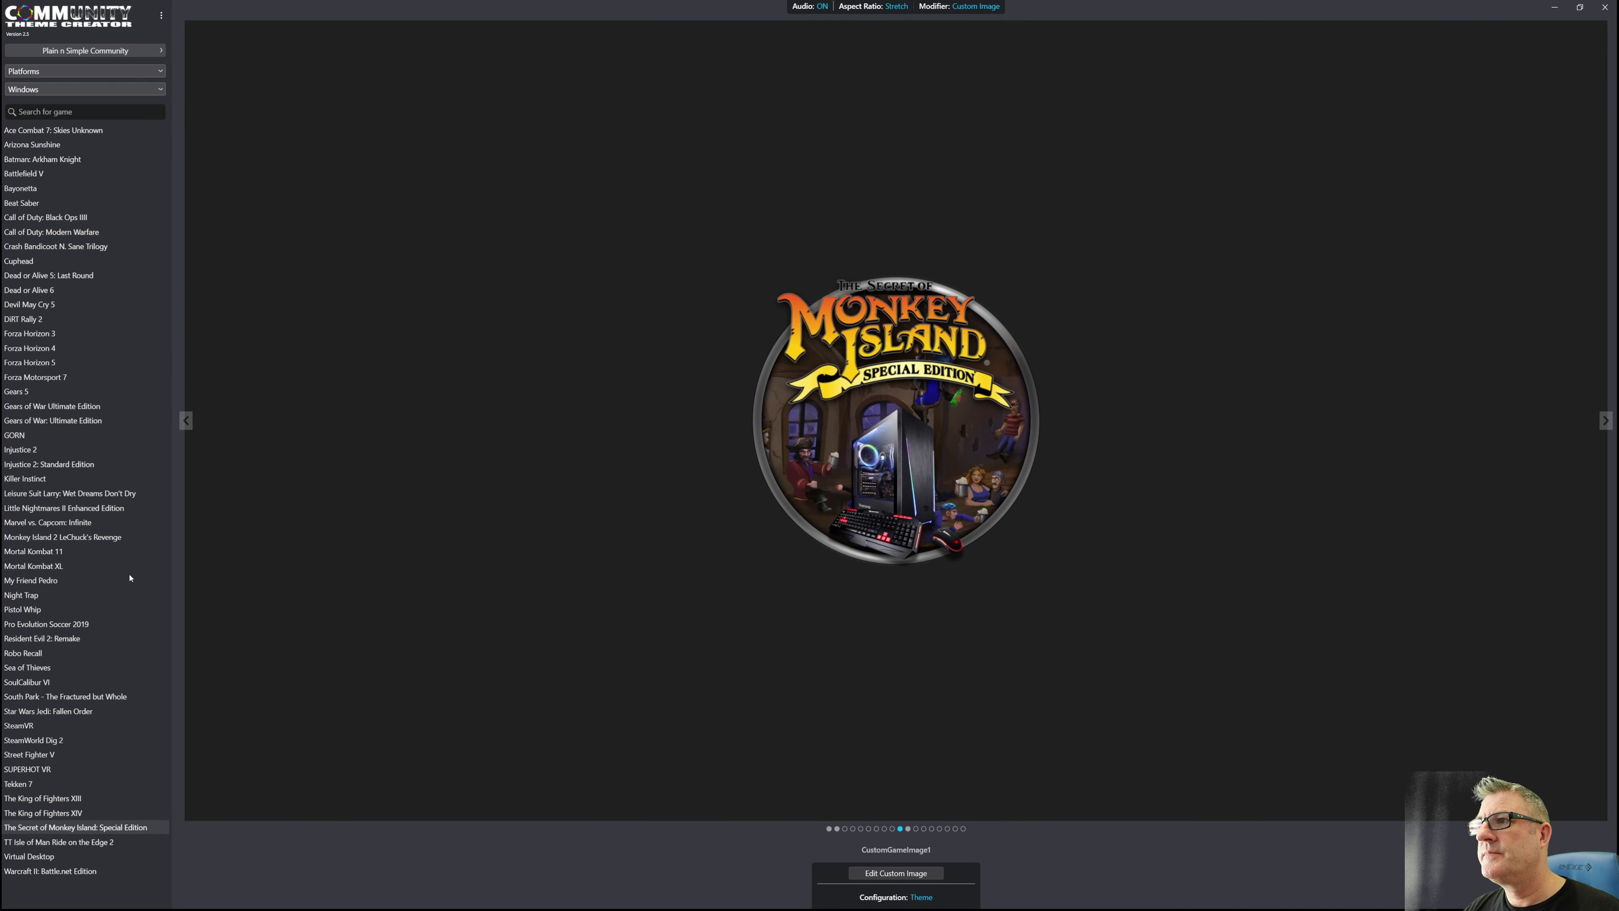
click(48, 682)
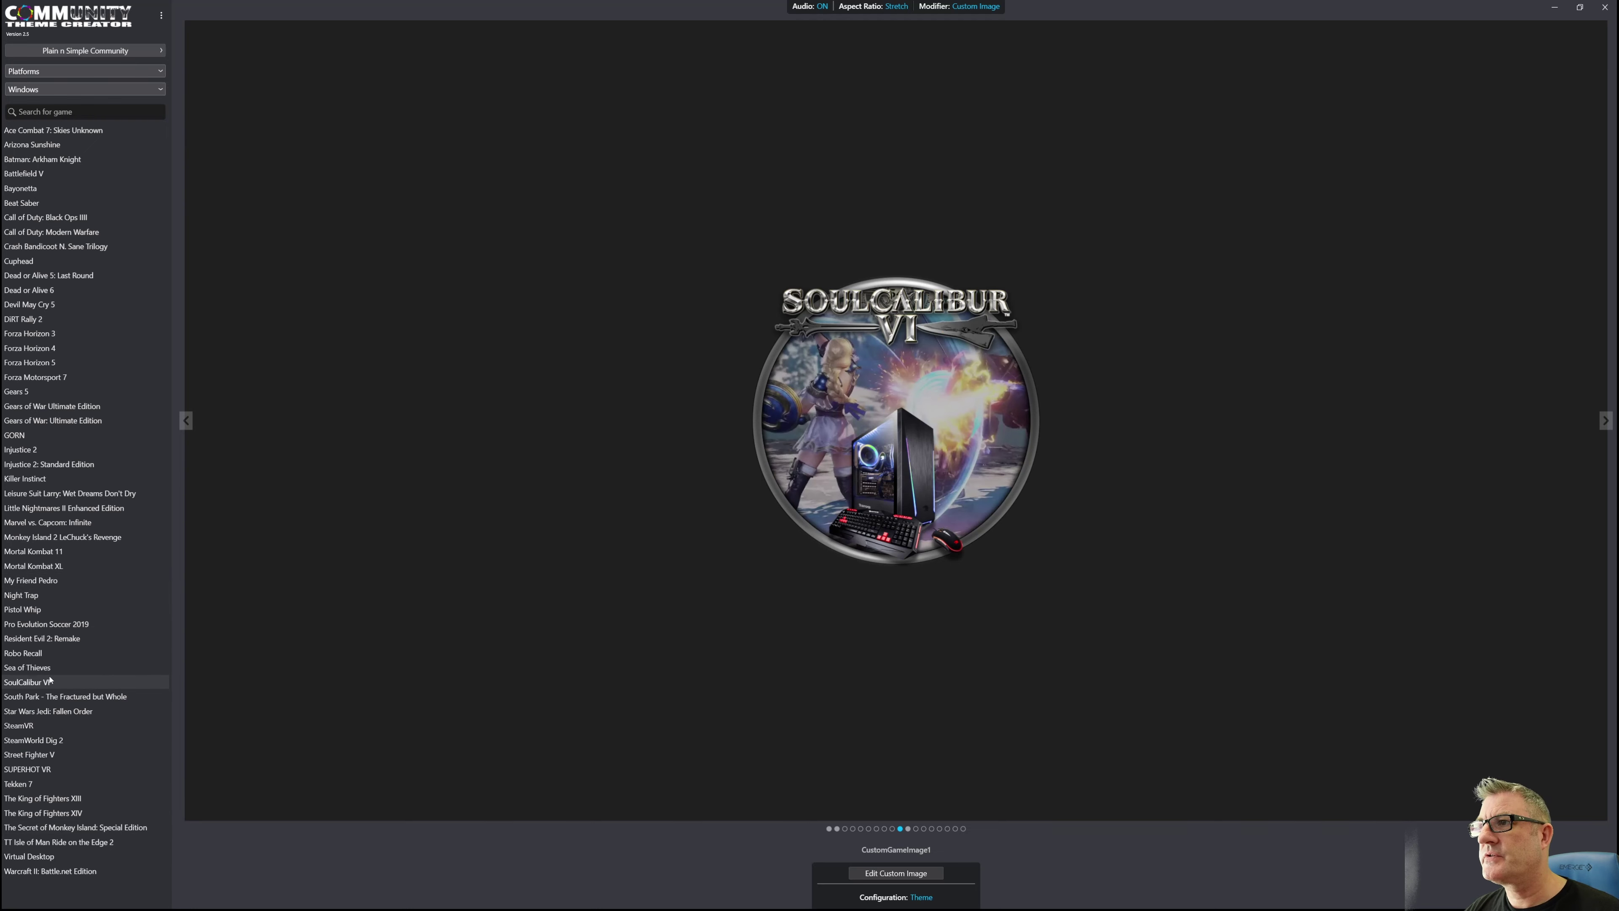
key(Up)
key(Up)
key(Up)
key(Up)
key(Up)
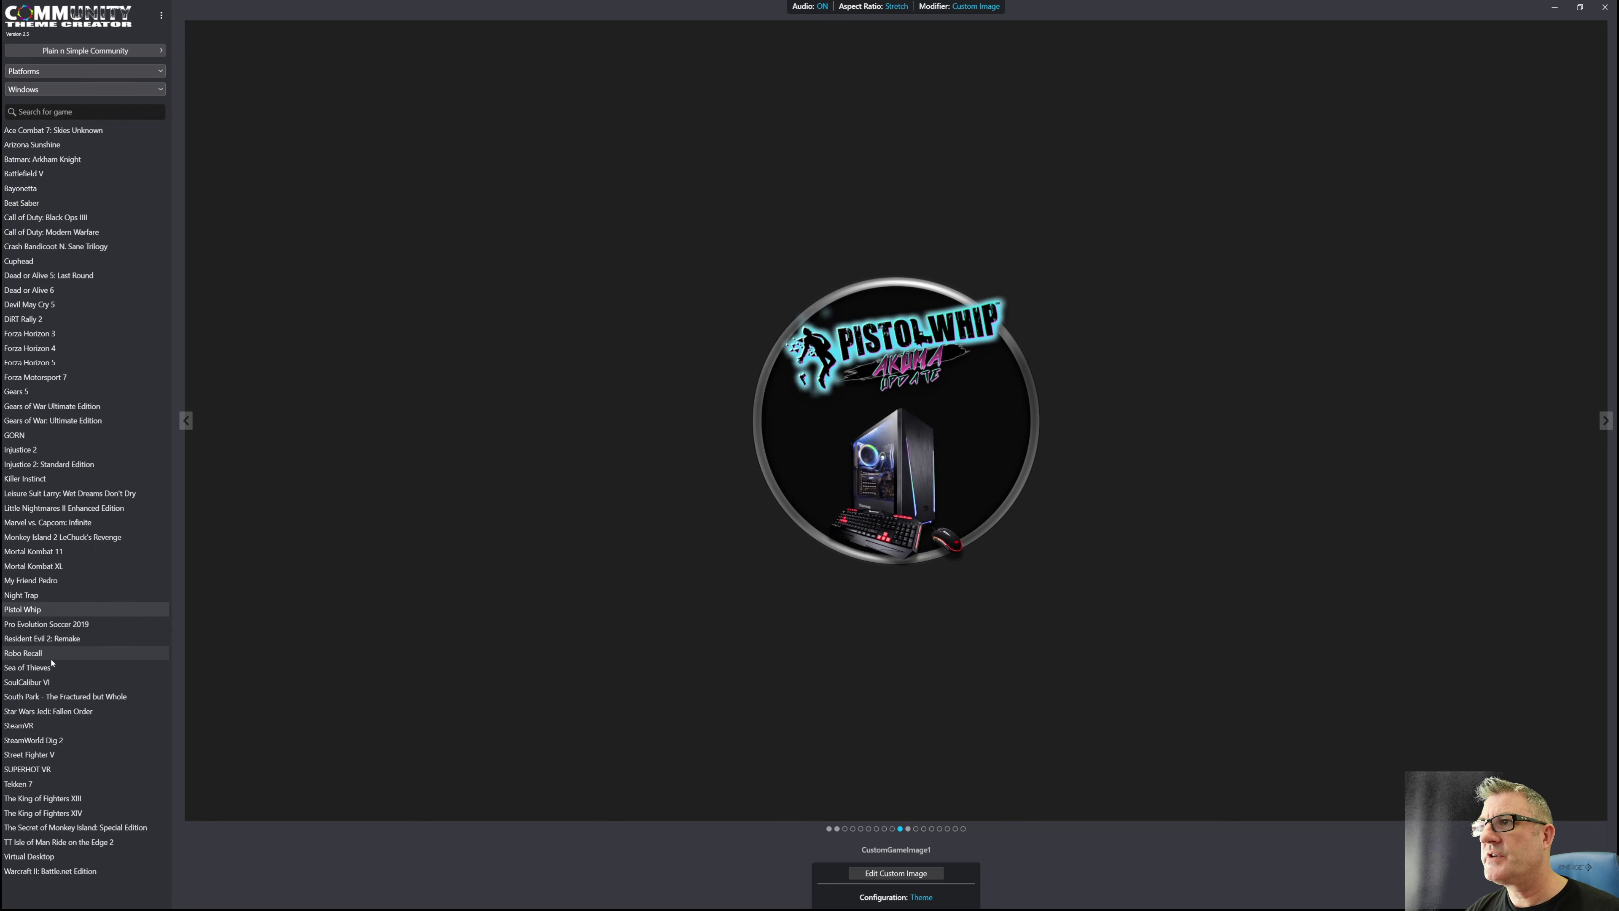
key(Up)
key(Up)
key(Up)
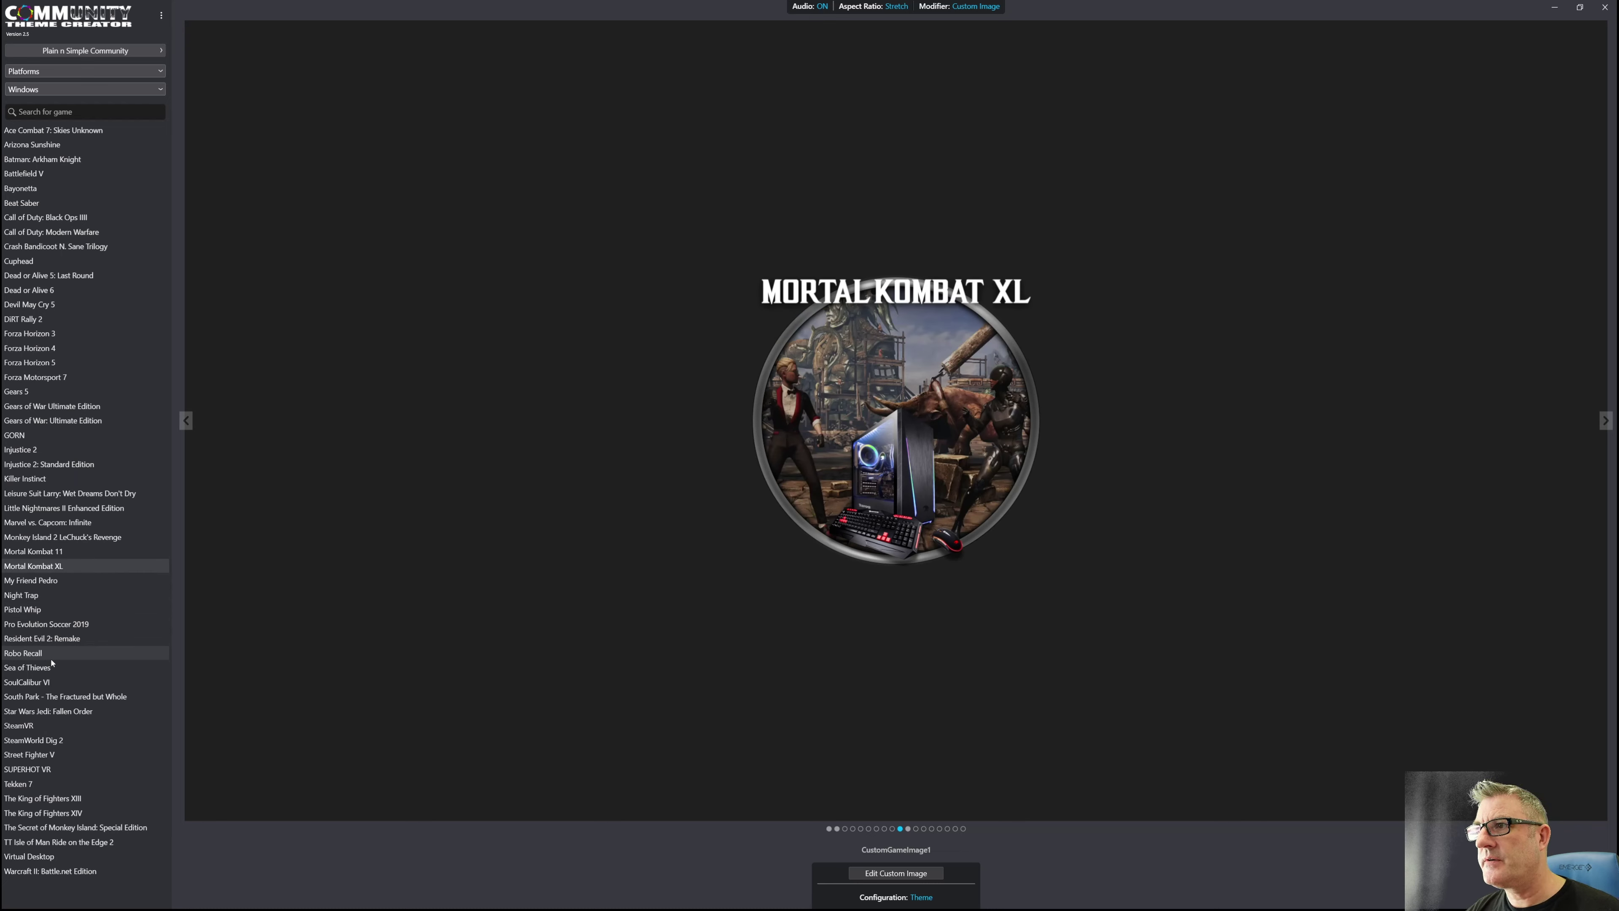
key(Up)
Step up through Monkey Island 2, Little Nightmares II, Injustice 2 and Gears of War: Ultimate Edition.
key(Up)
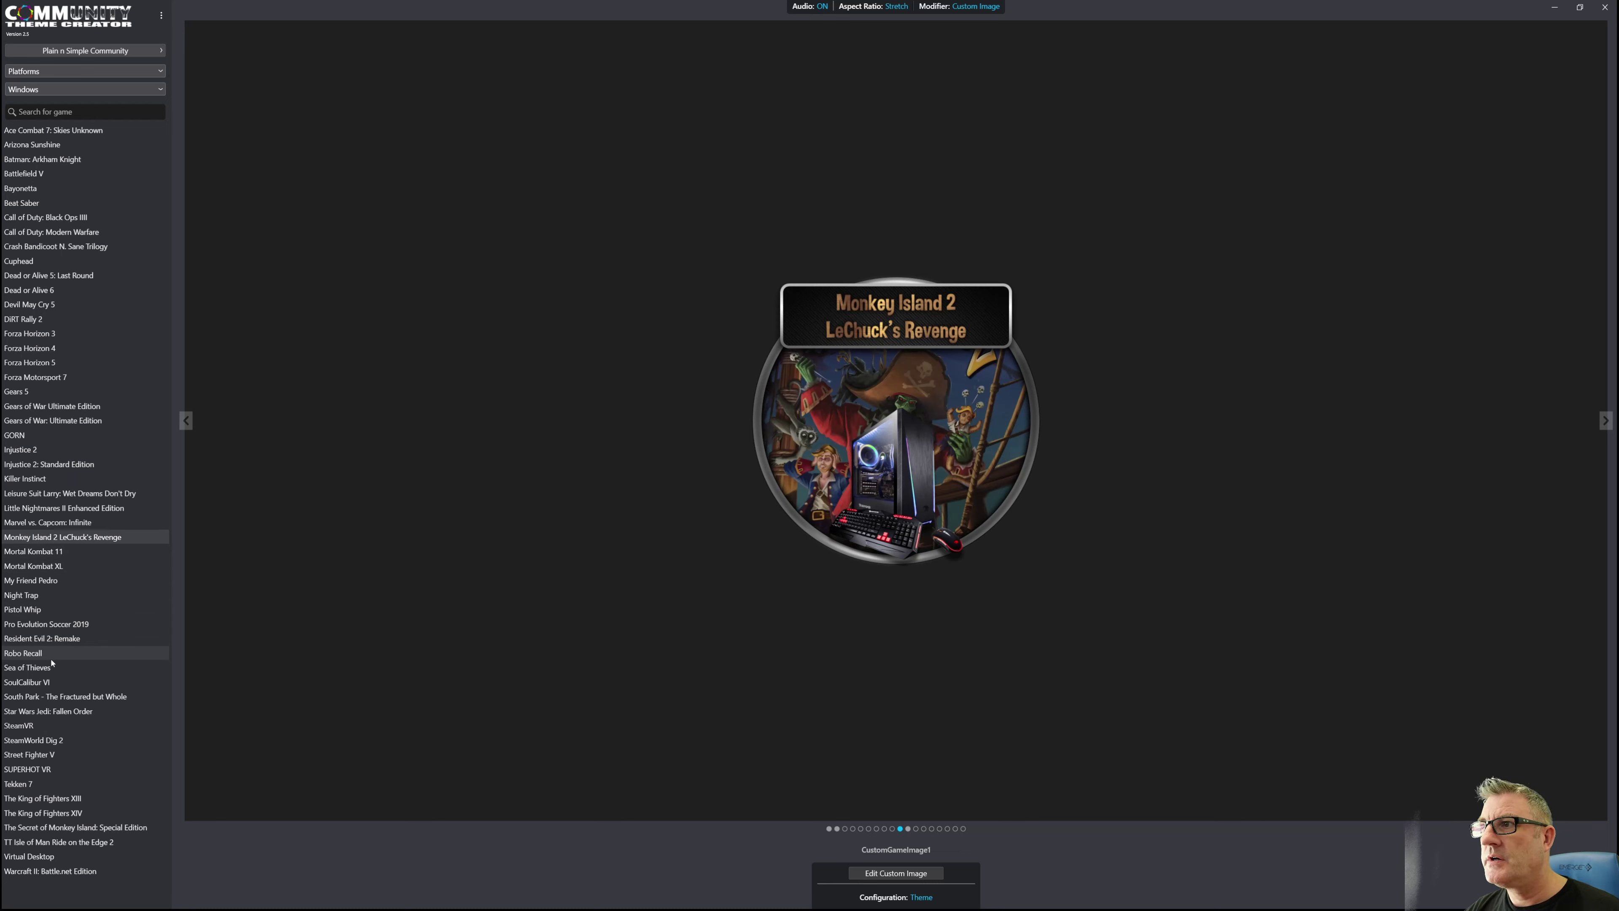
key(Up)
key(Up)
key(Up)
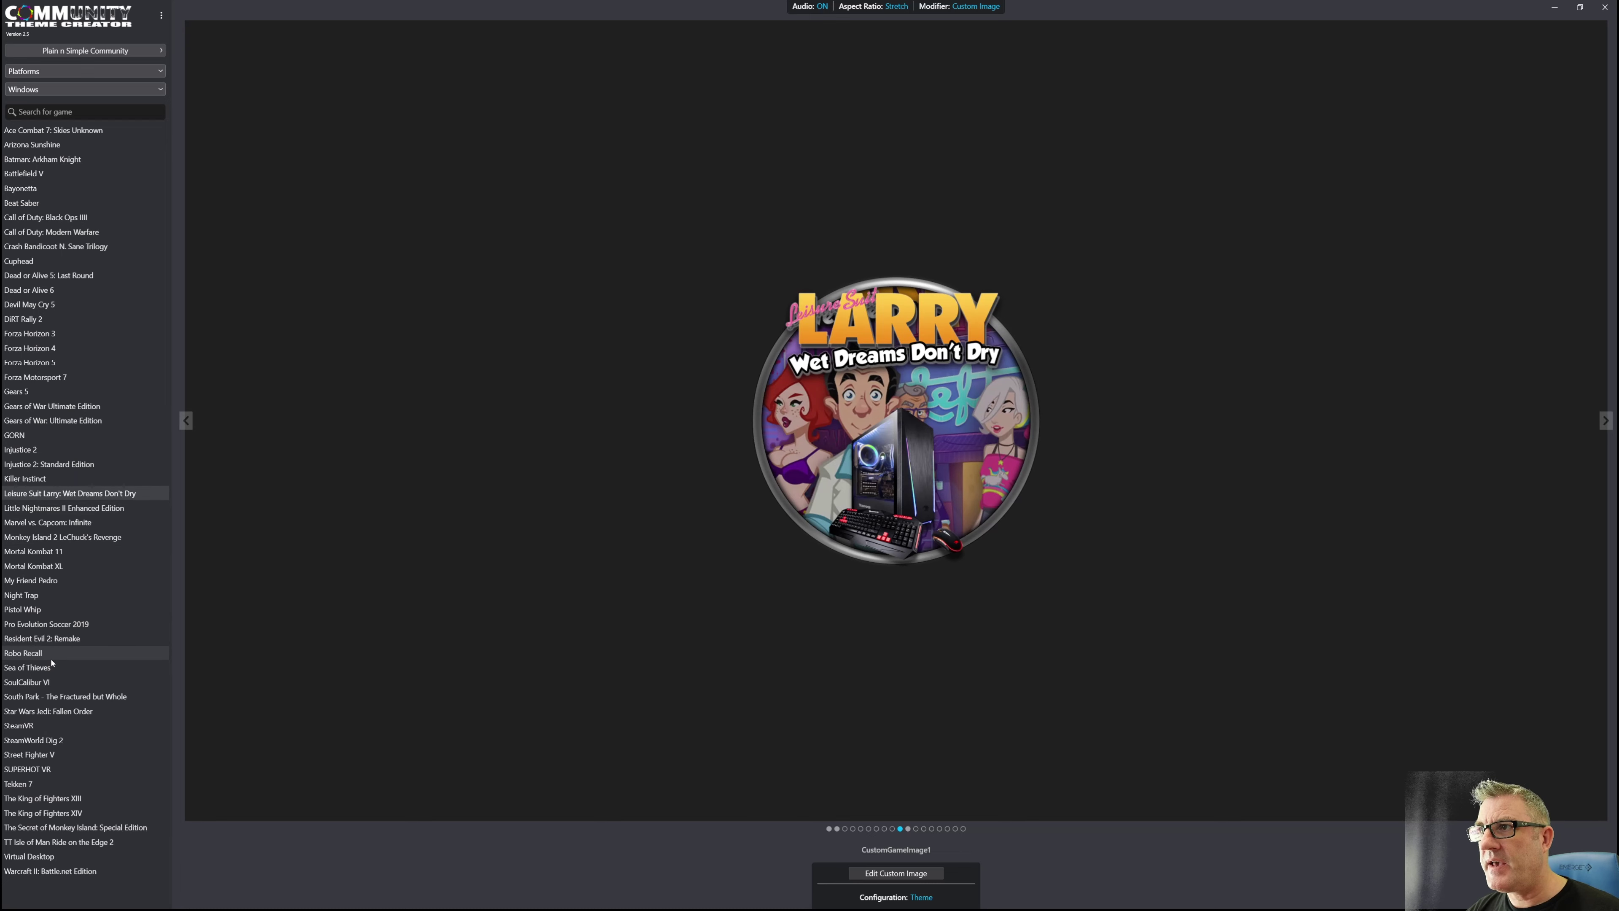
key(Up)
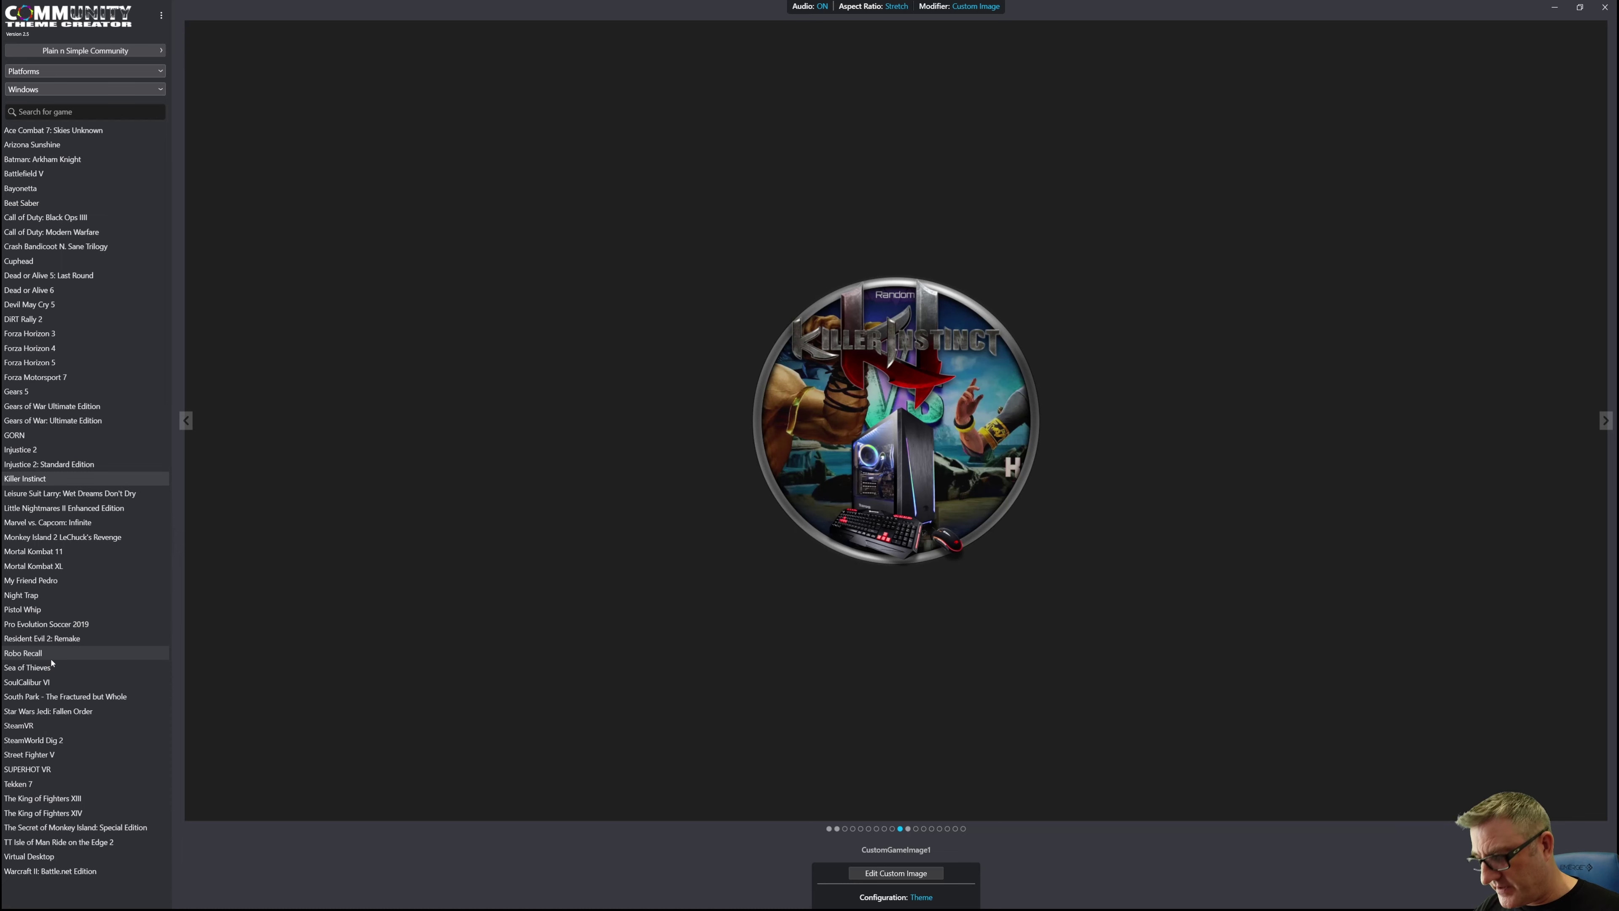
key(Up)
key(Up)
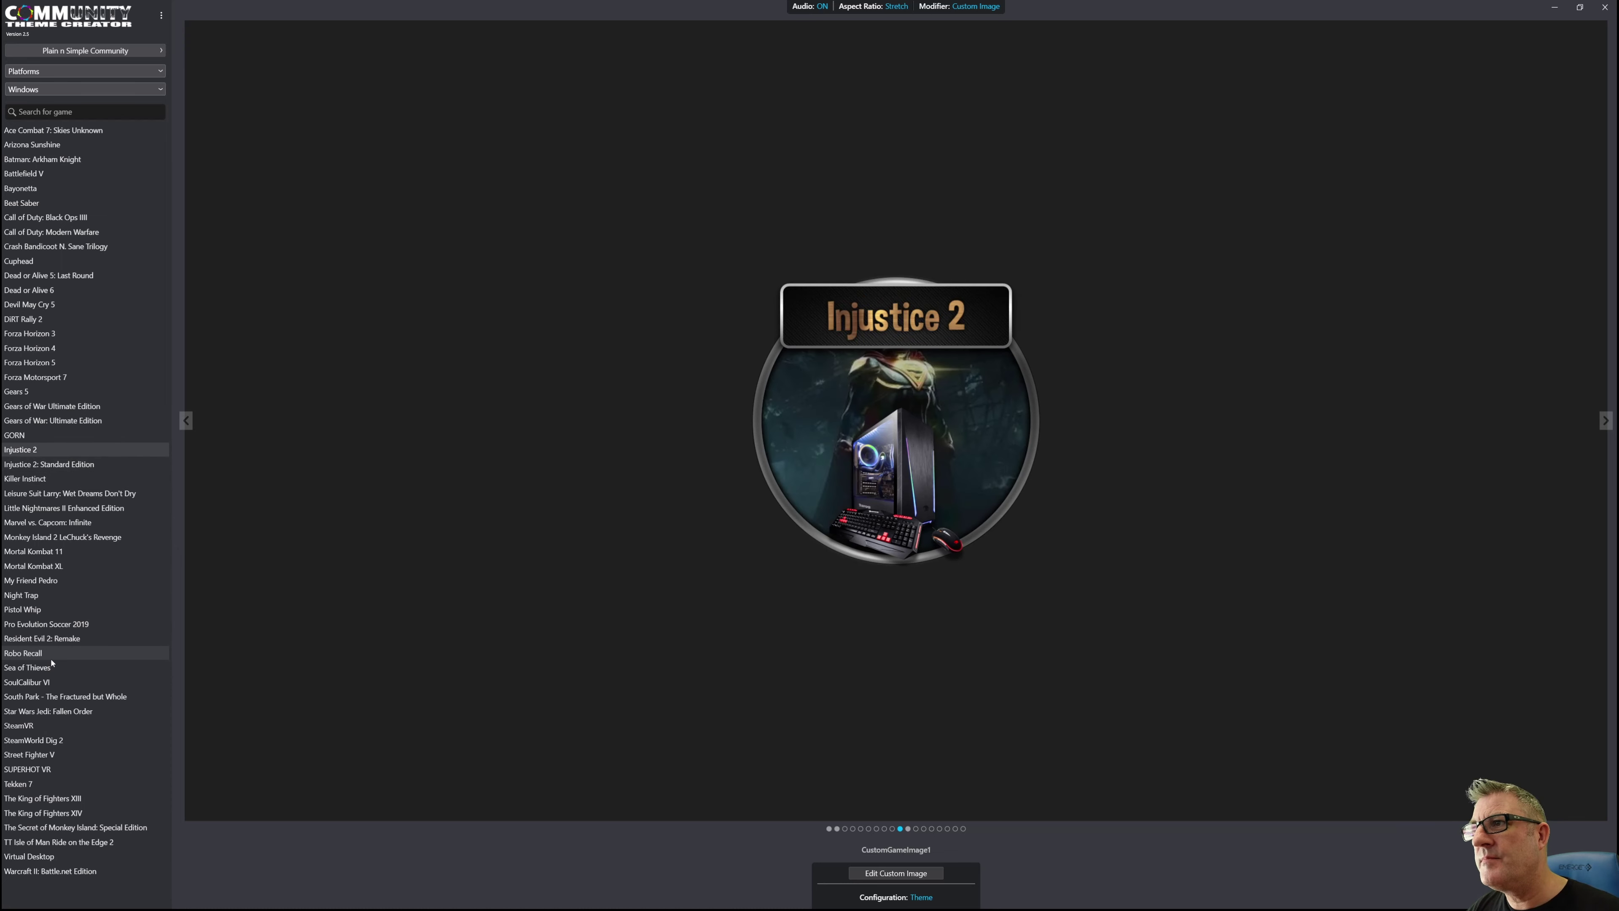
key(Up)
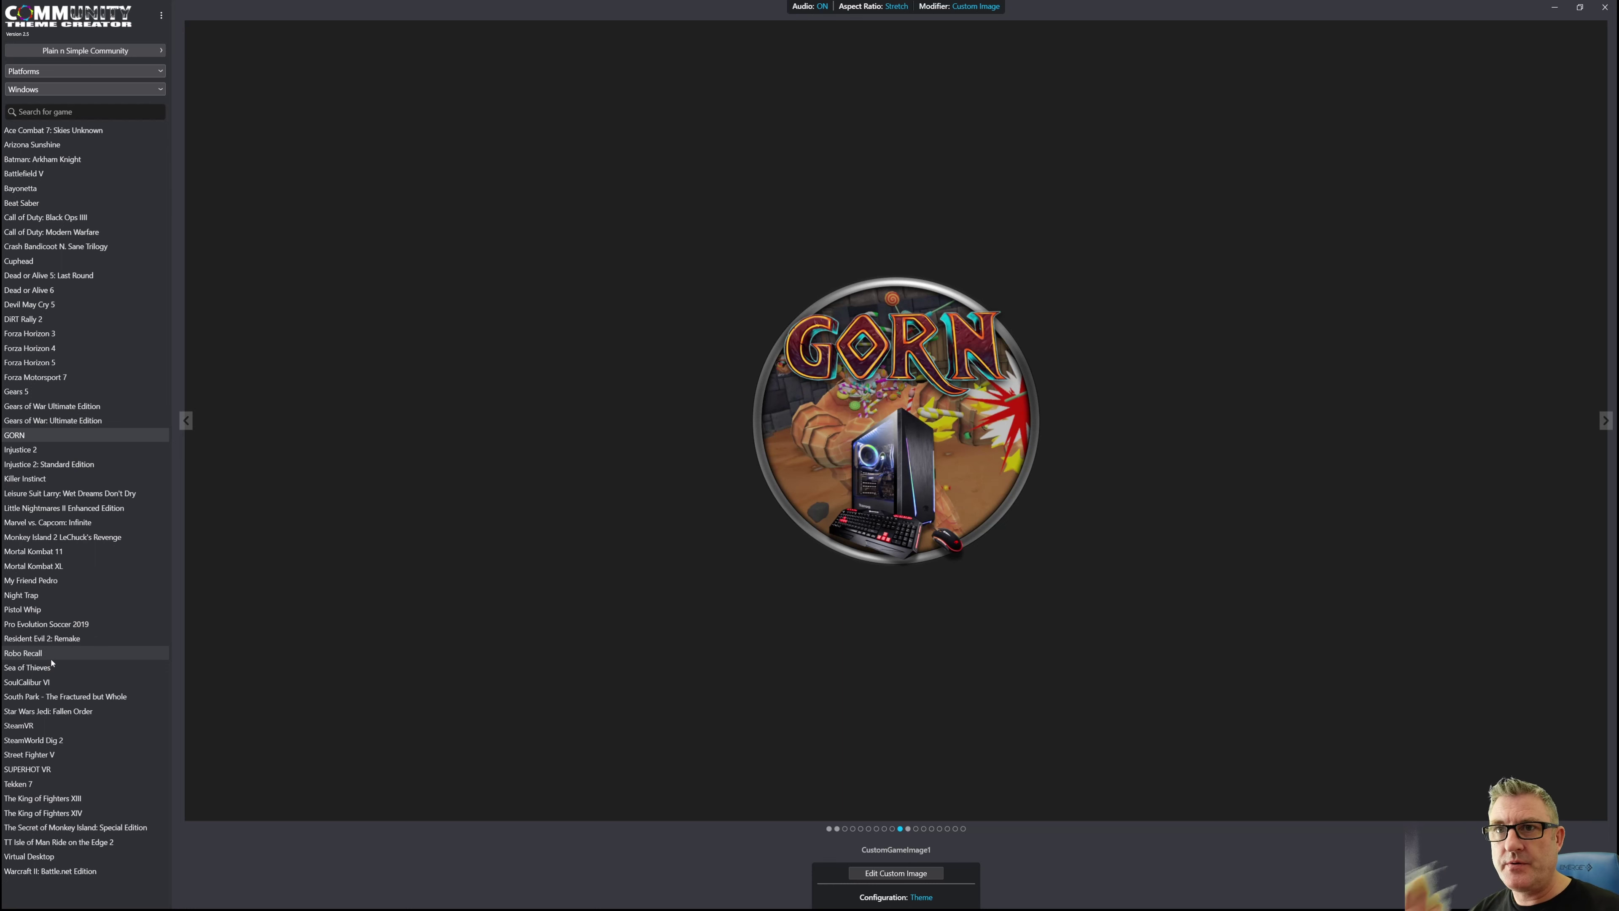
key(Up)
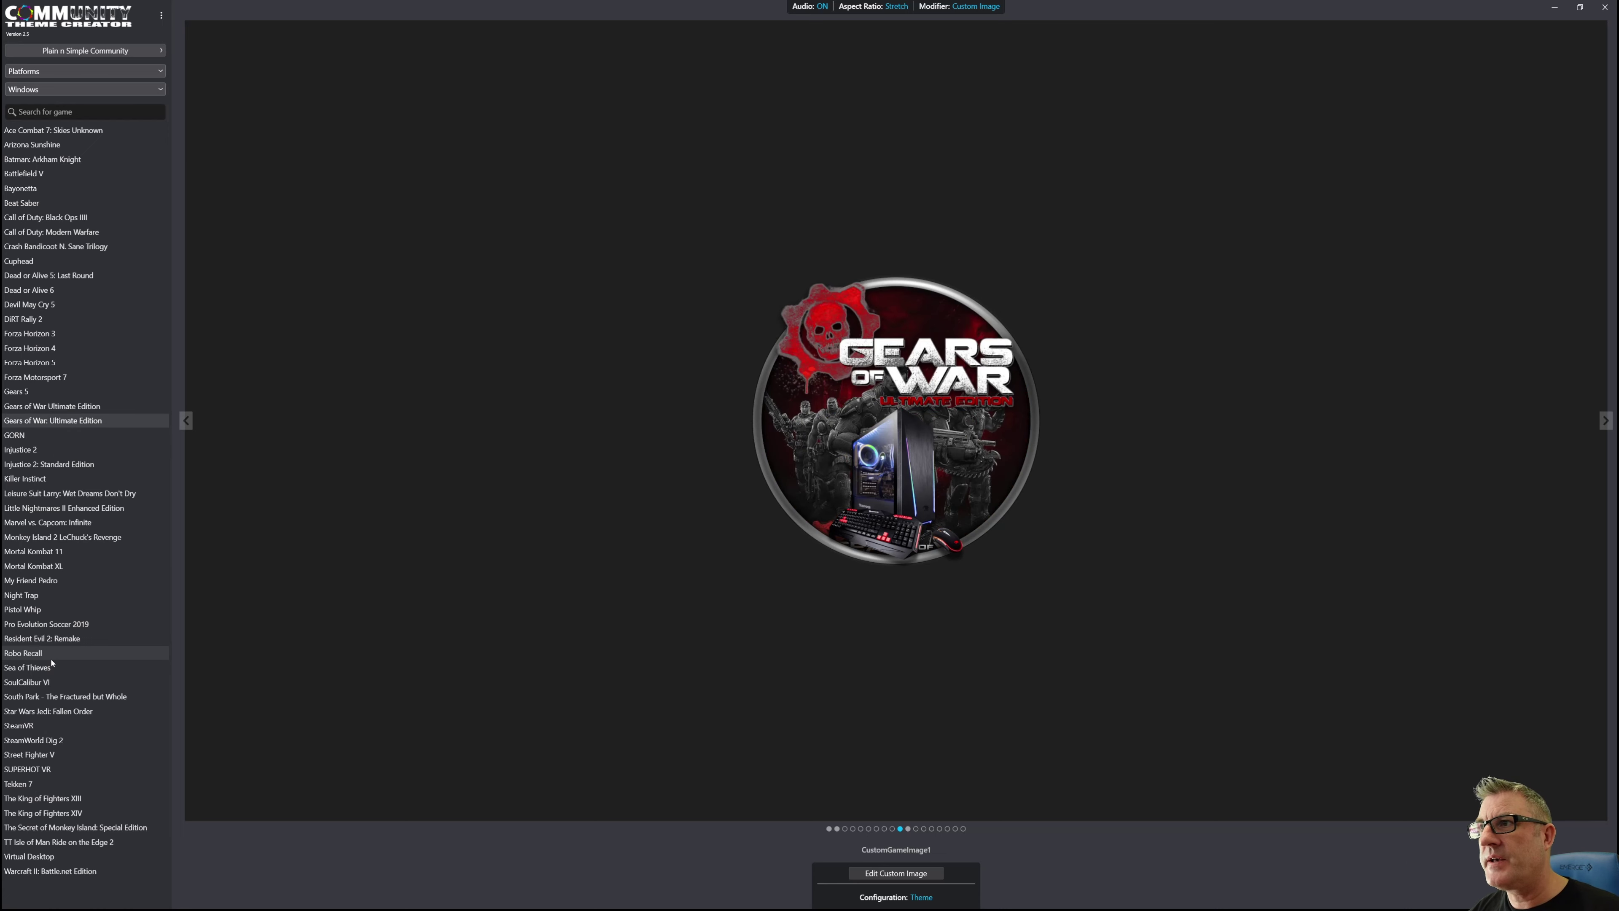
Switch the preview to the System Options view, briefly opening and dismissing the main options list.
mouse_move(965, 7)
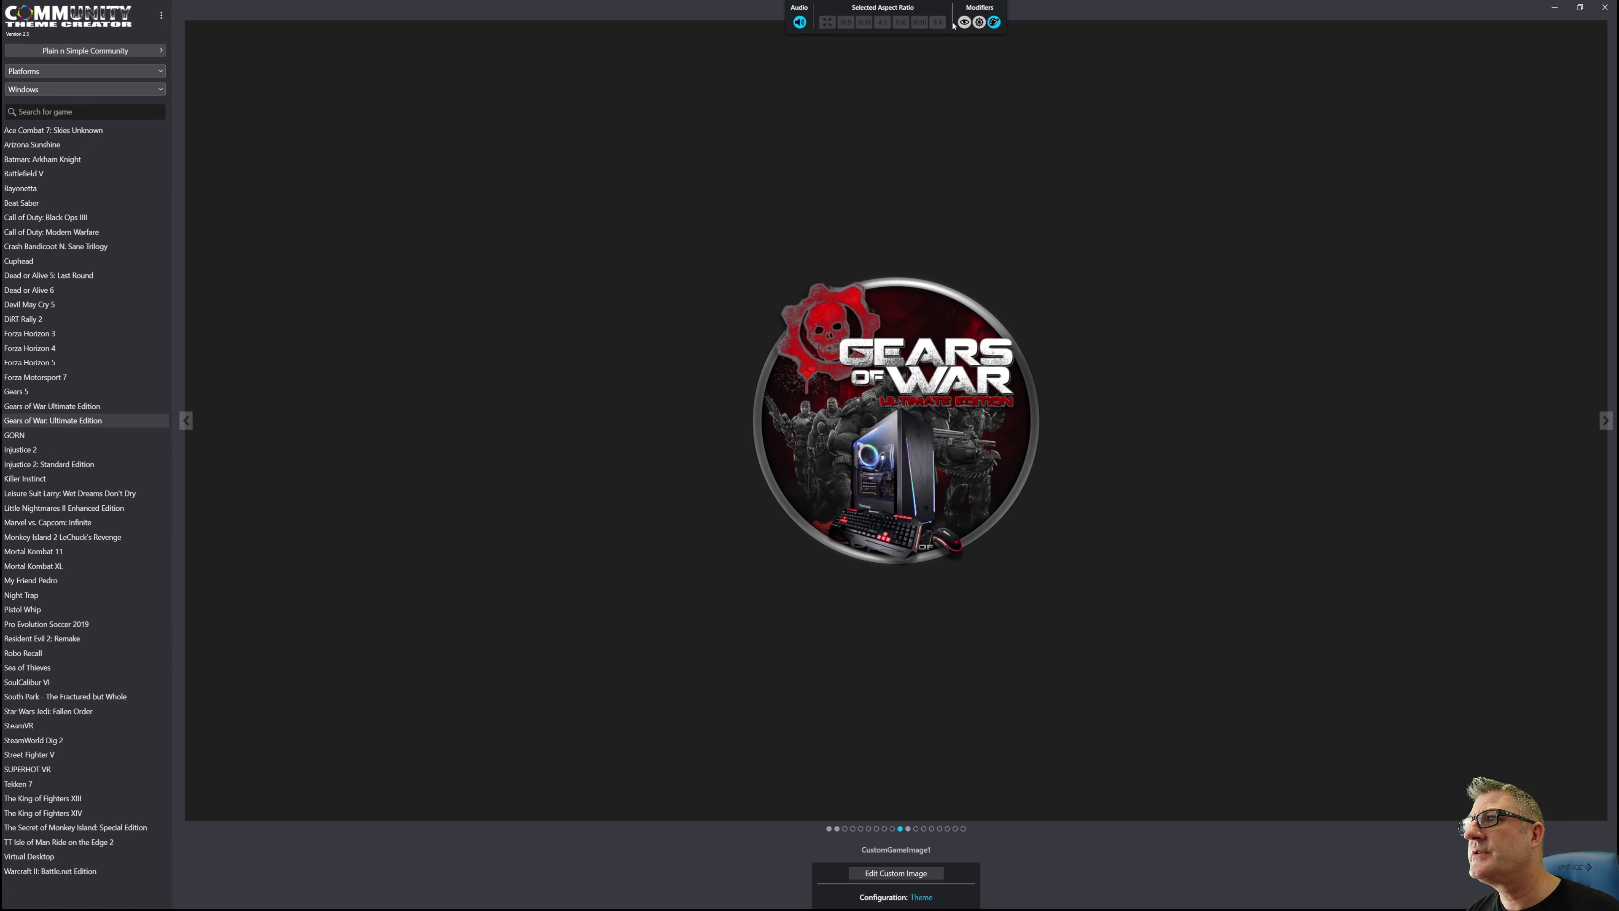
key(Escape)
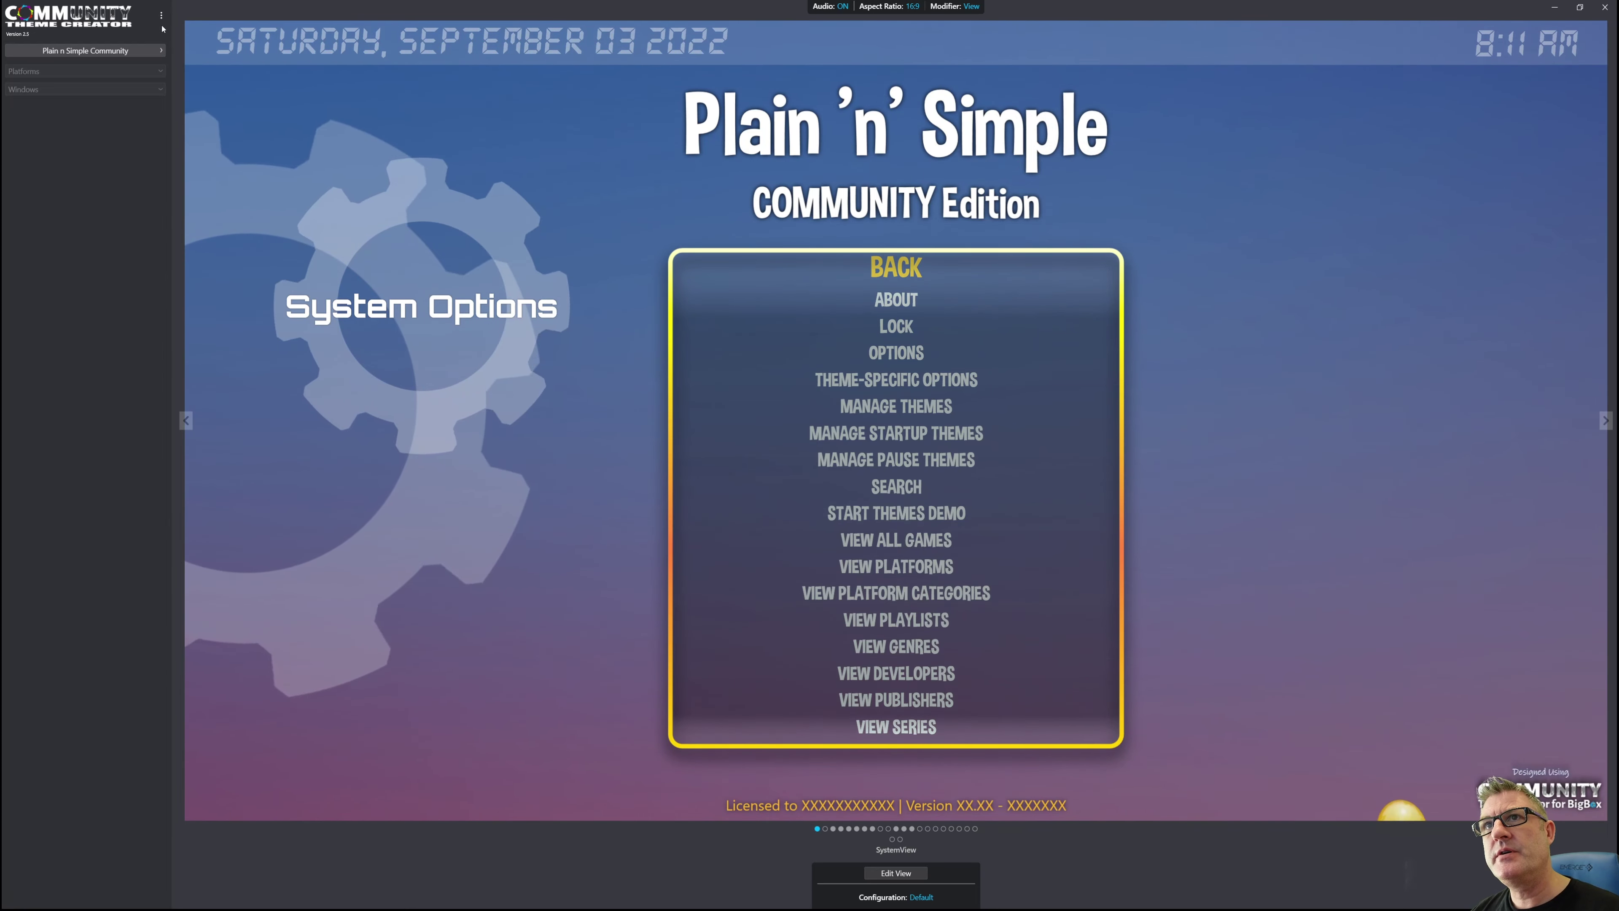
click(163, 16)
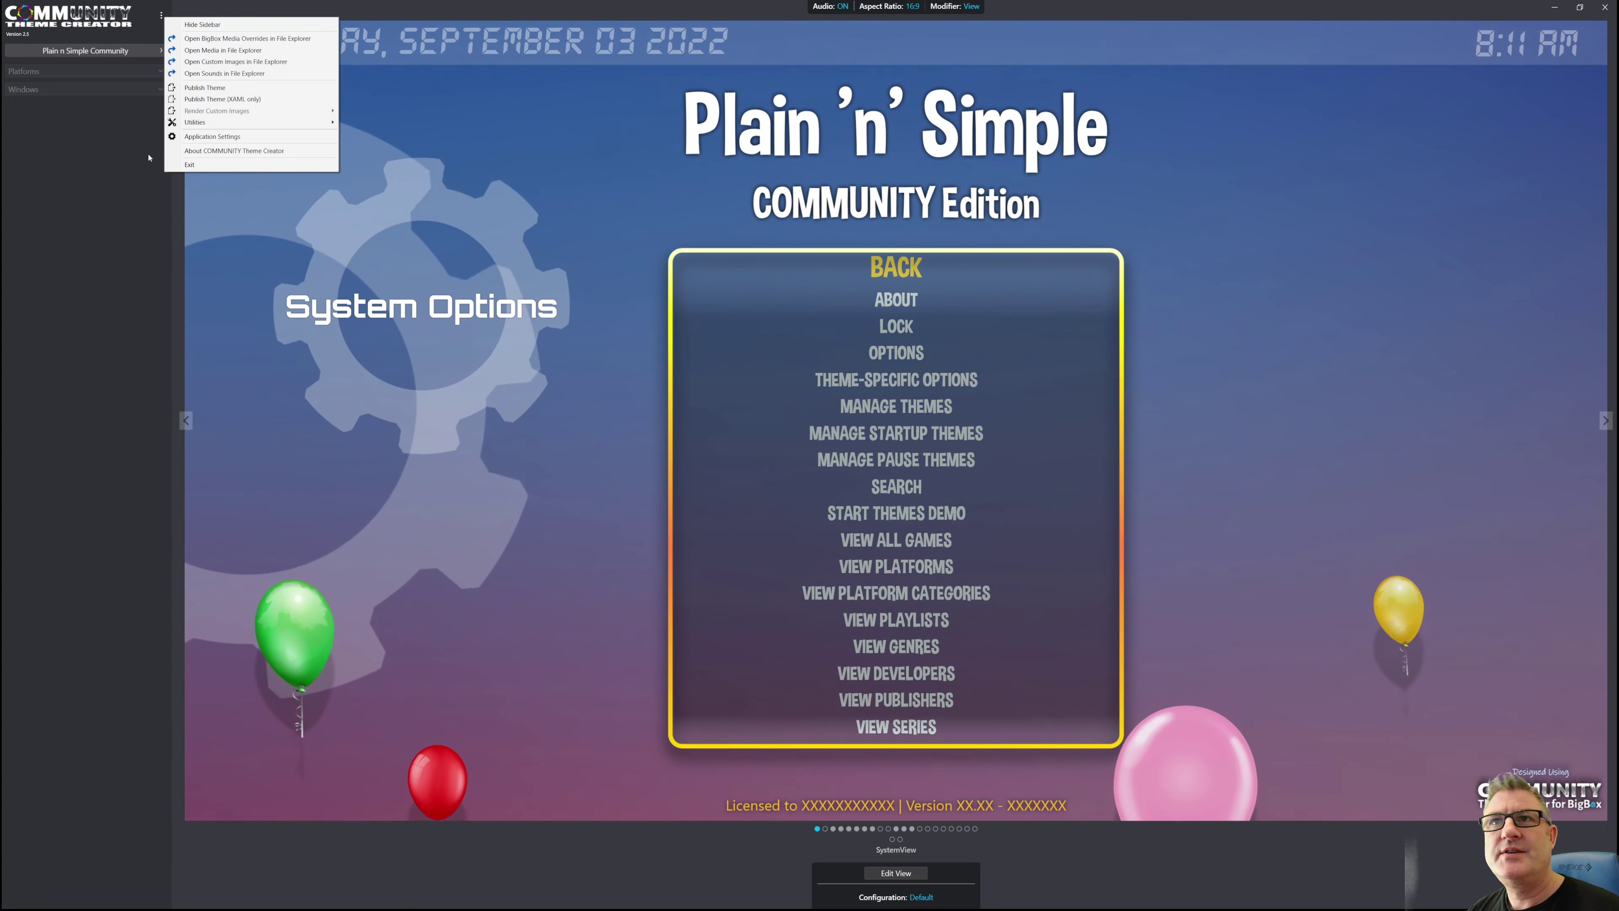
click(161, 52)
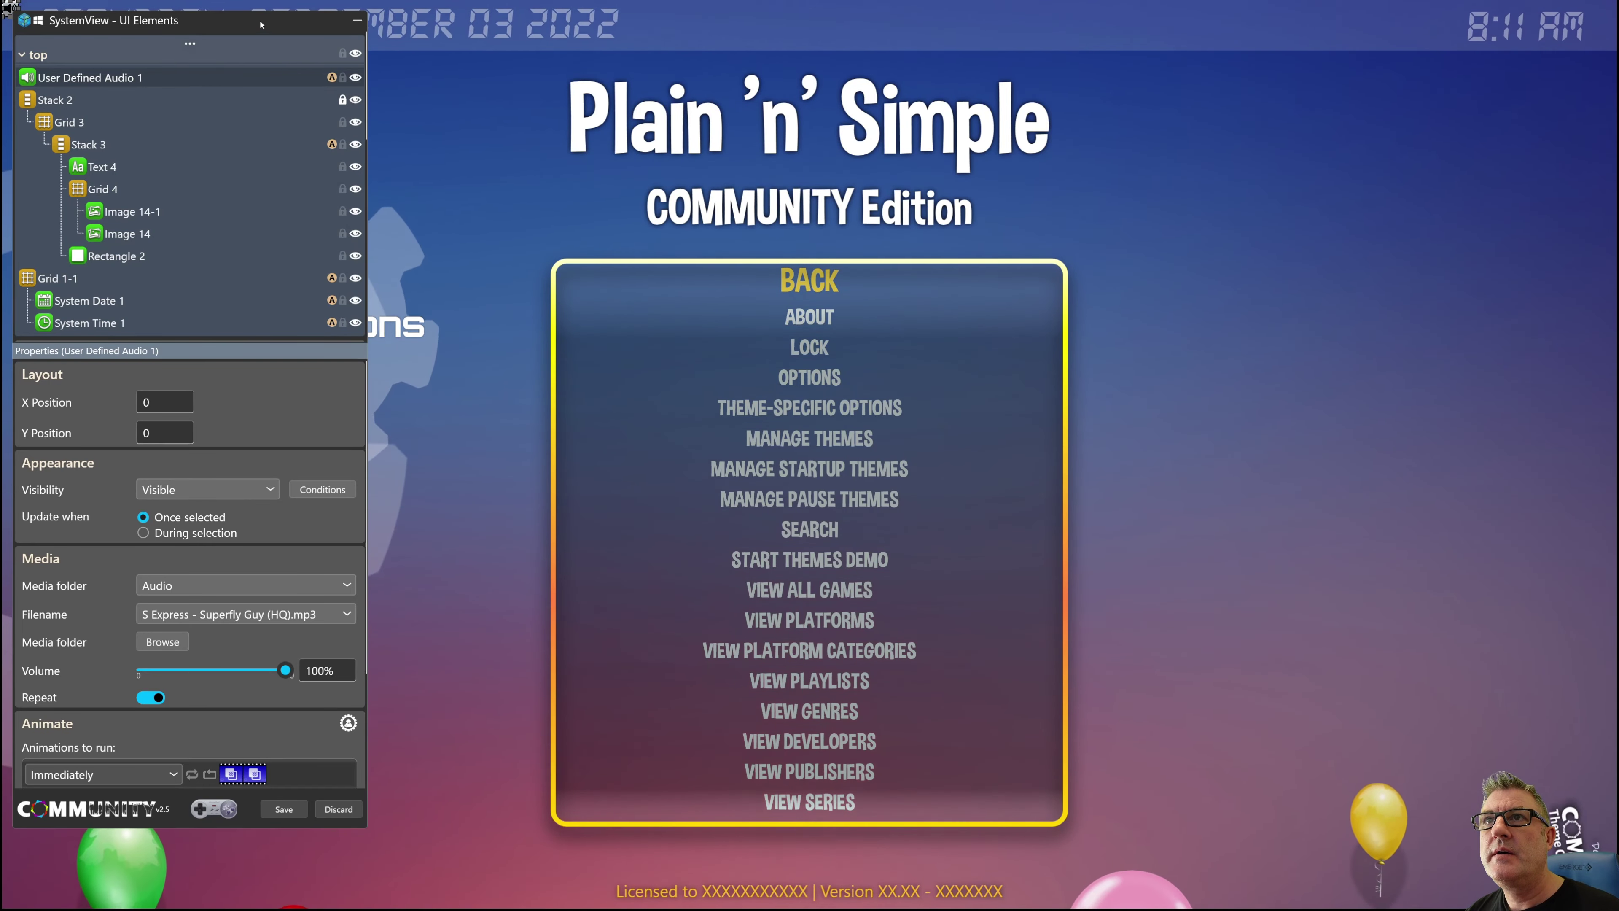
Move the UI Elements panel aside, browse the element tree to Balloons, and discard the System View edits.
drag(261, 24, 308, 43)
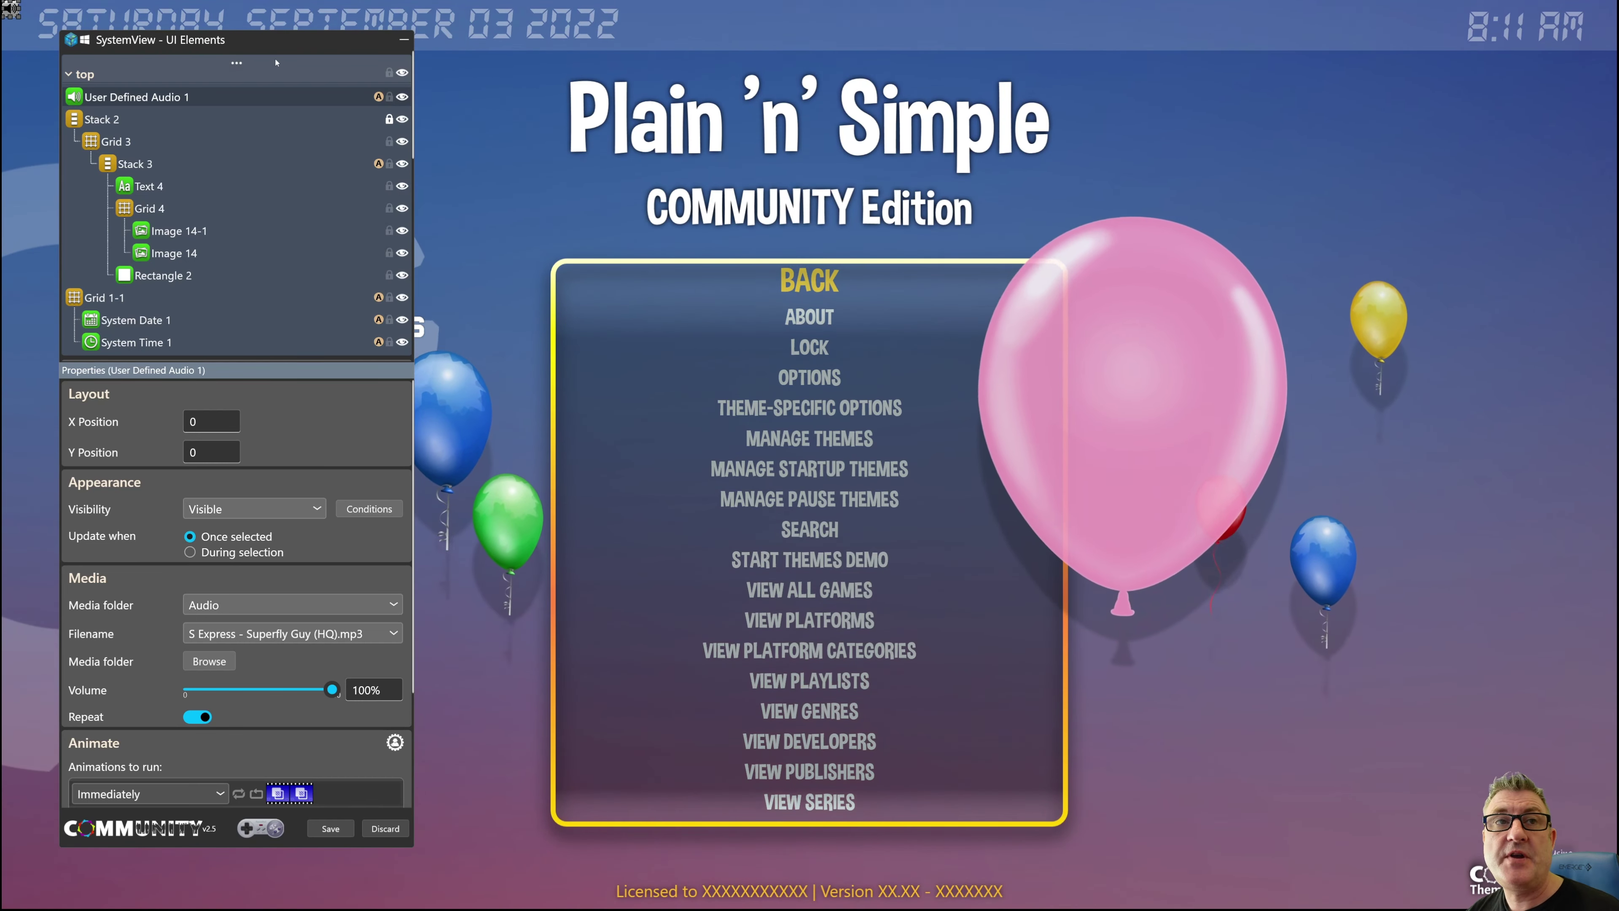
click(236, 64)
click(305, 271)
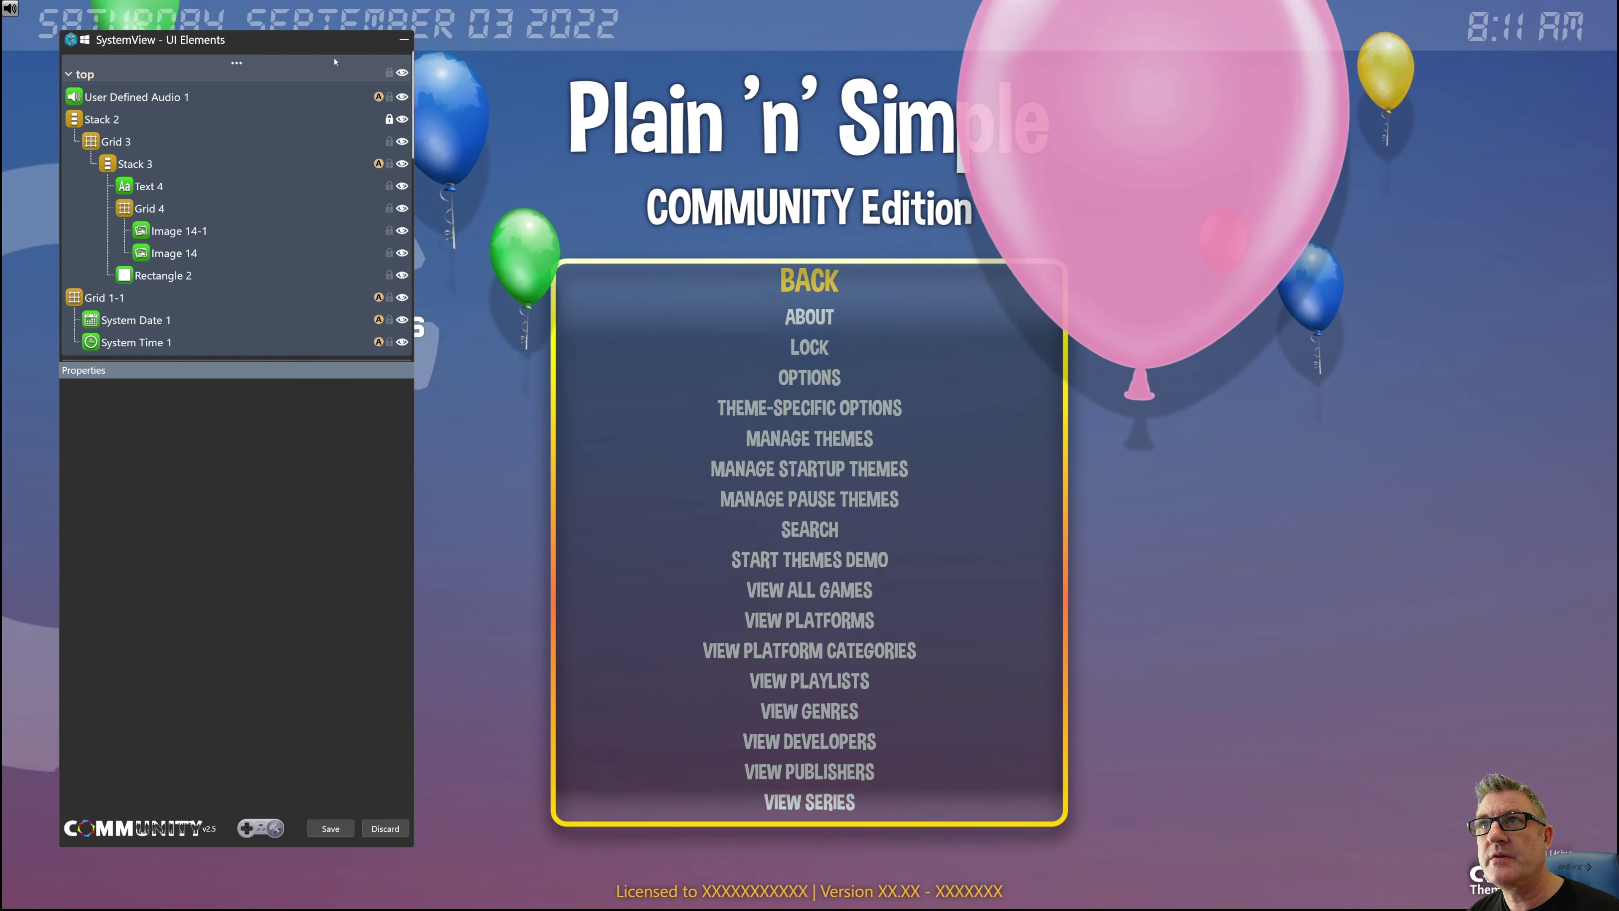
scroll(274, 267, down, 3)
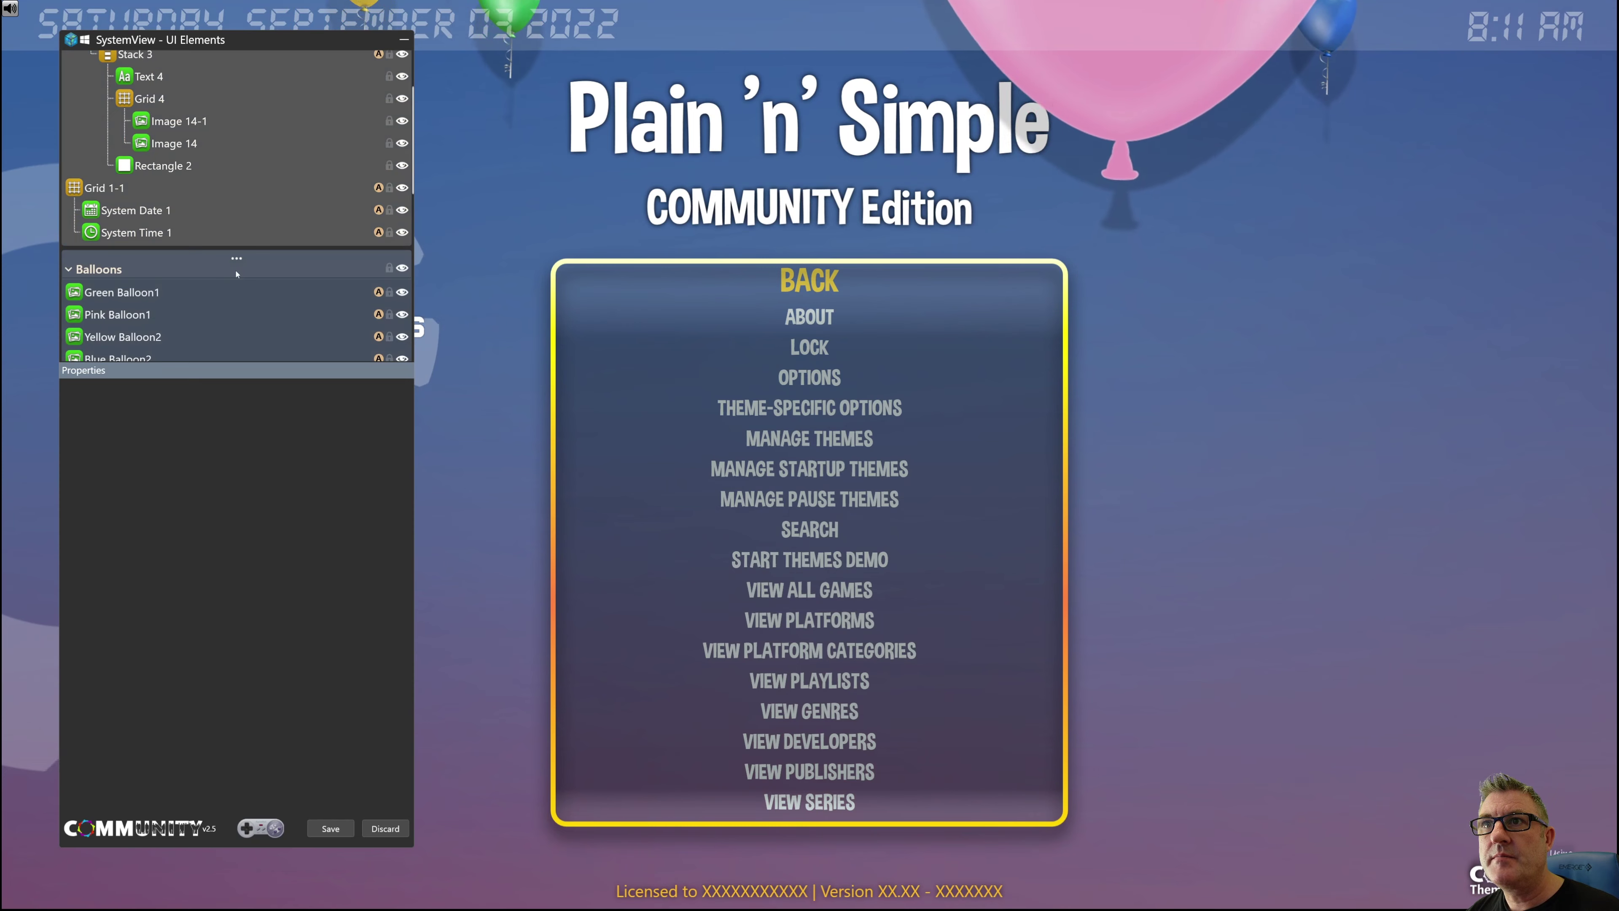
click(236, 259)
click(370, 620)
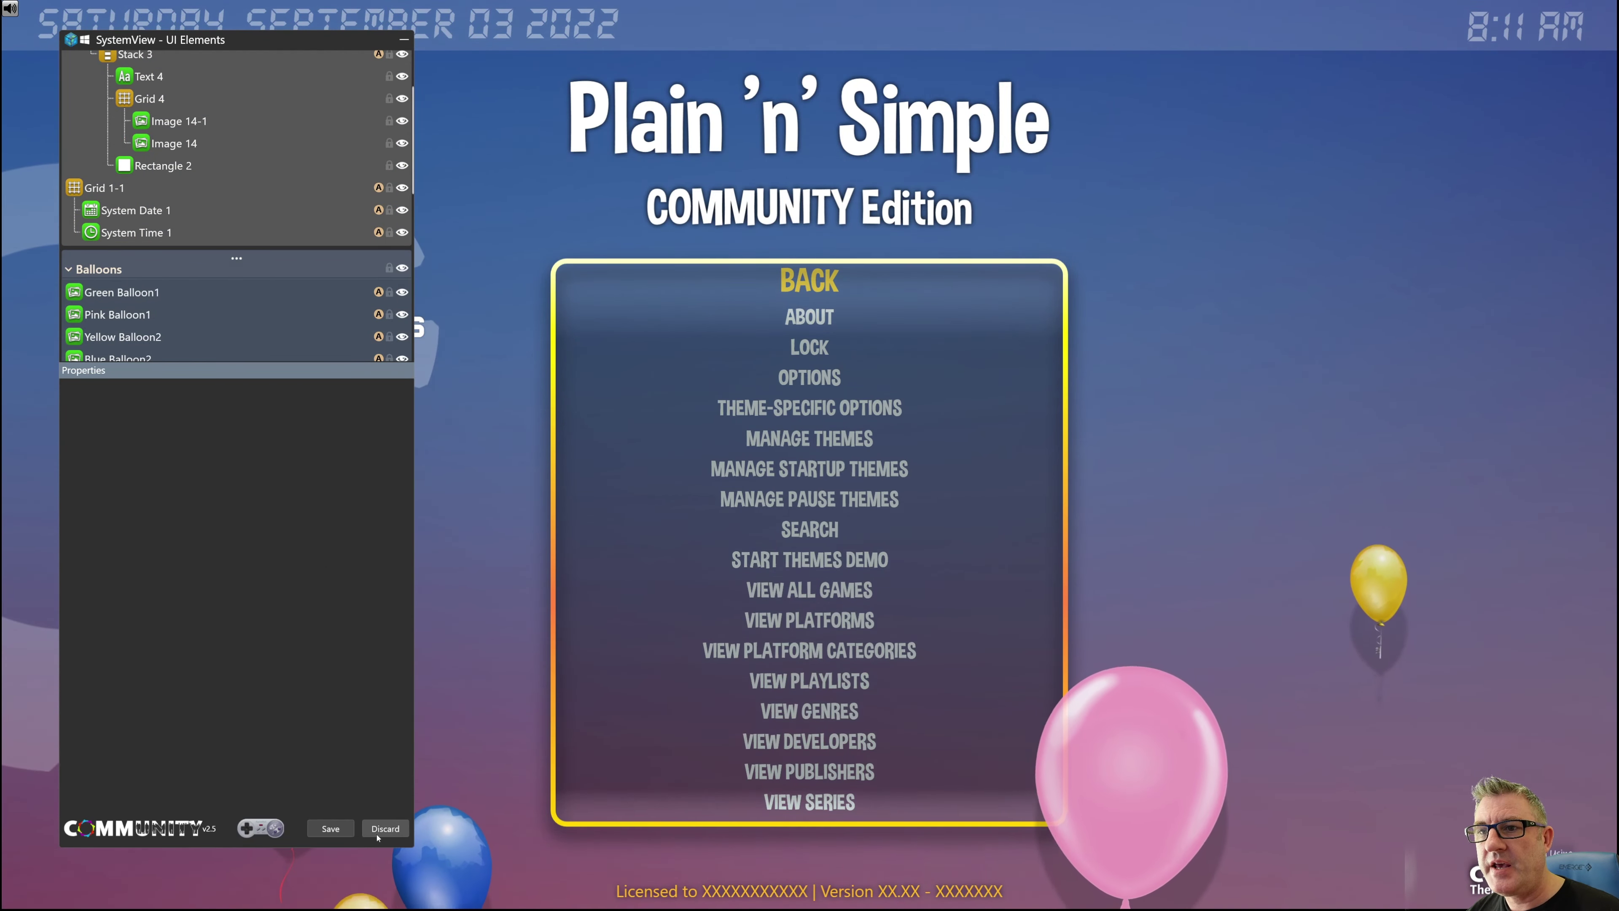
click(385, 829)
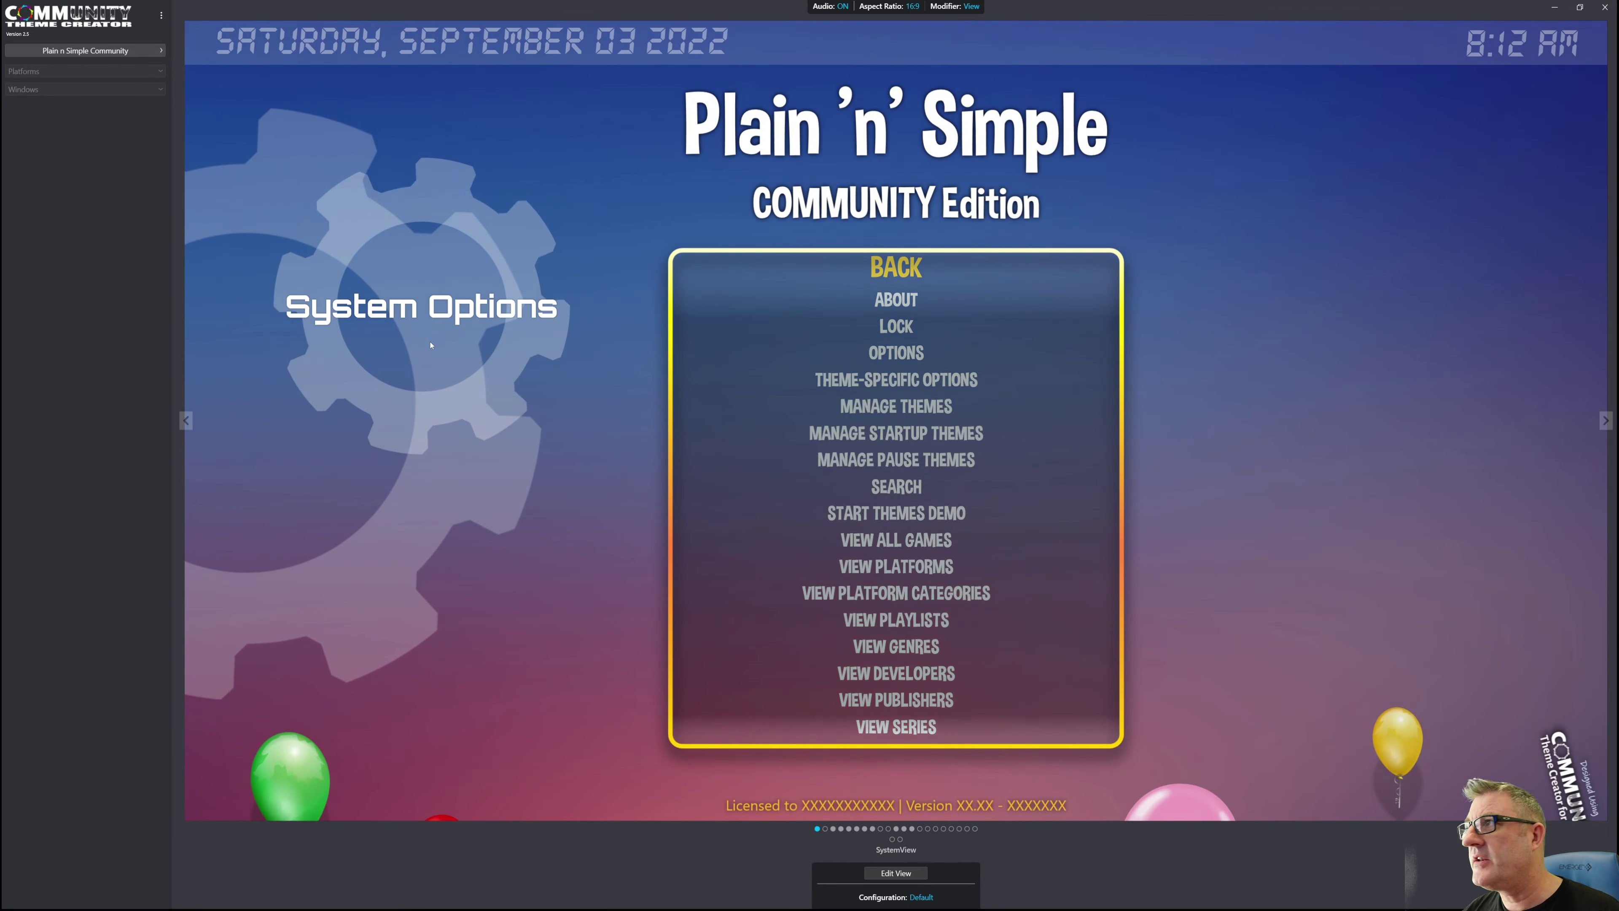
Restore the Theme Creator window from full screen and reposition it on the desktop.
double_click(435, 3)
drag(490, 122, 519, 66)
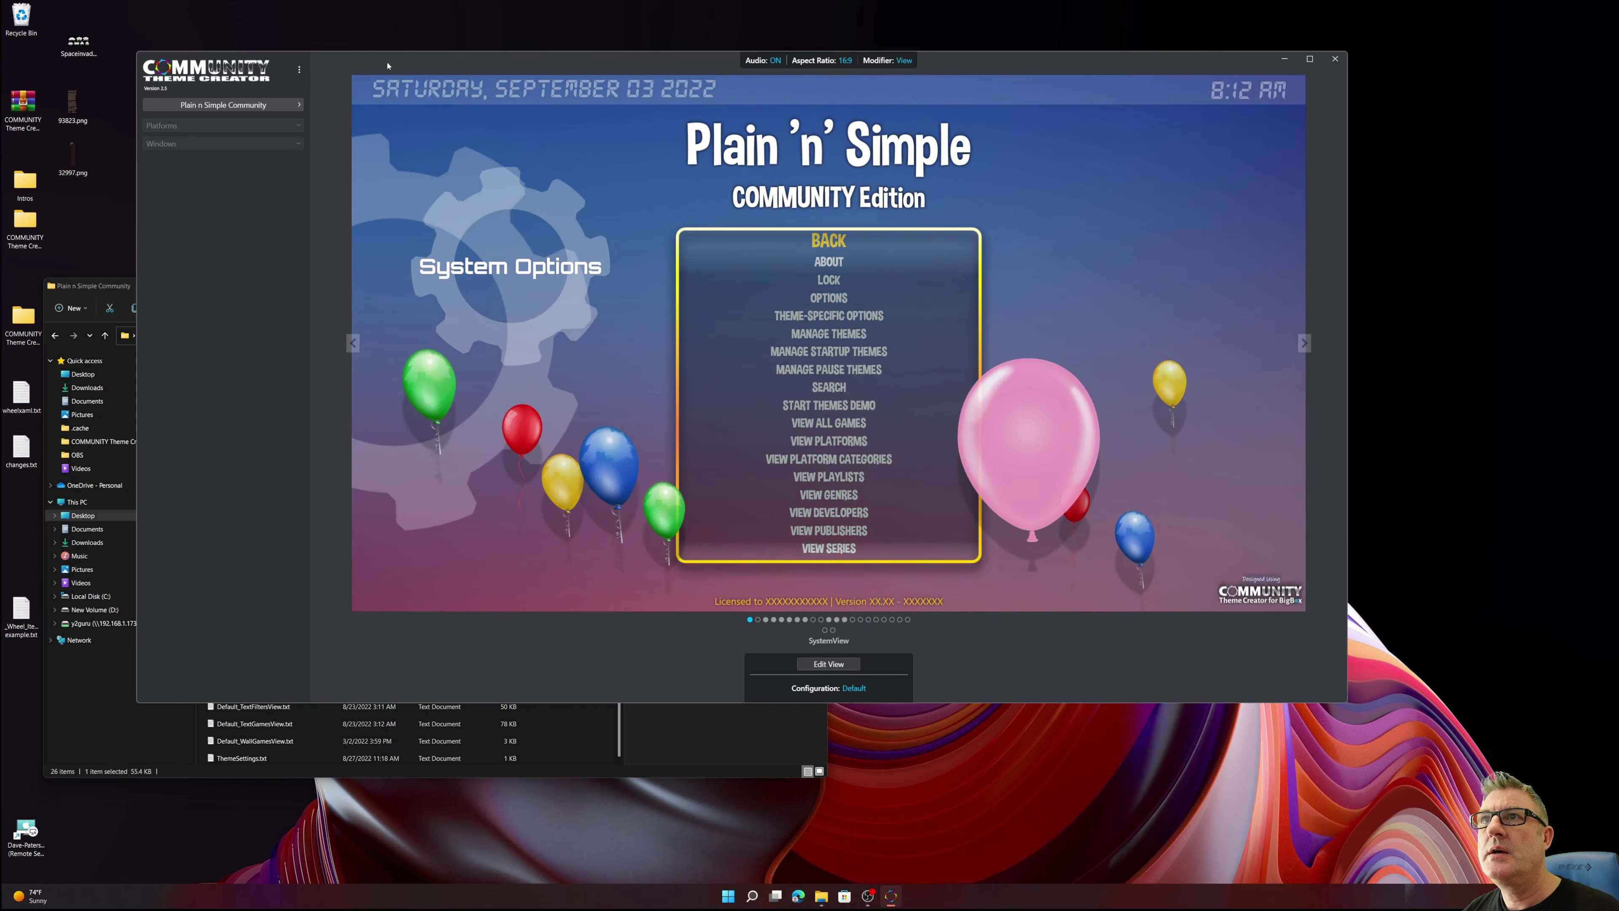
drag(387, 58, 372, 87)
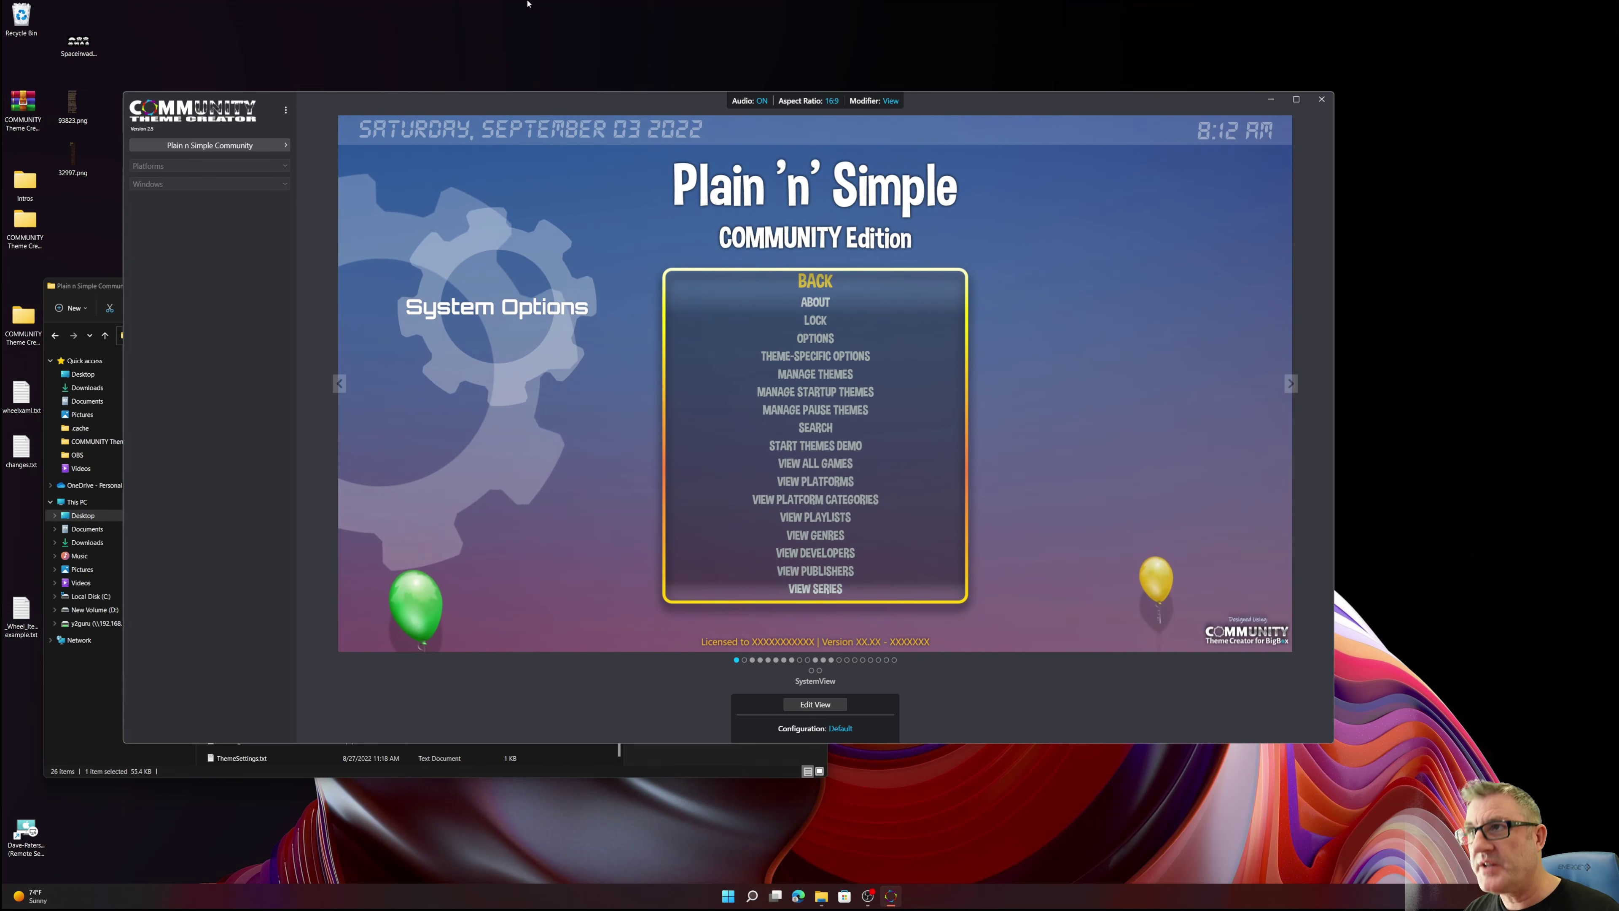
Find and load the Its not called Tate theme from the Theme Manager list.
click(269, 151)
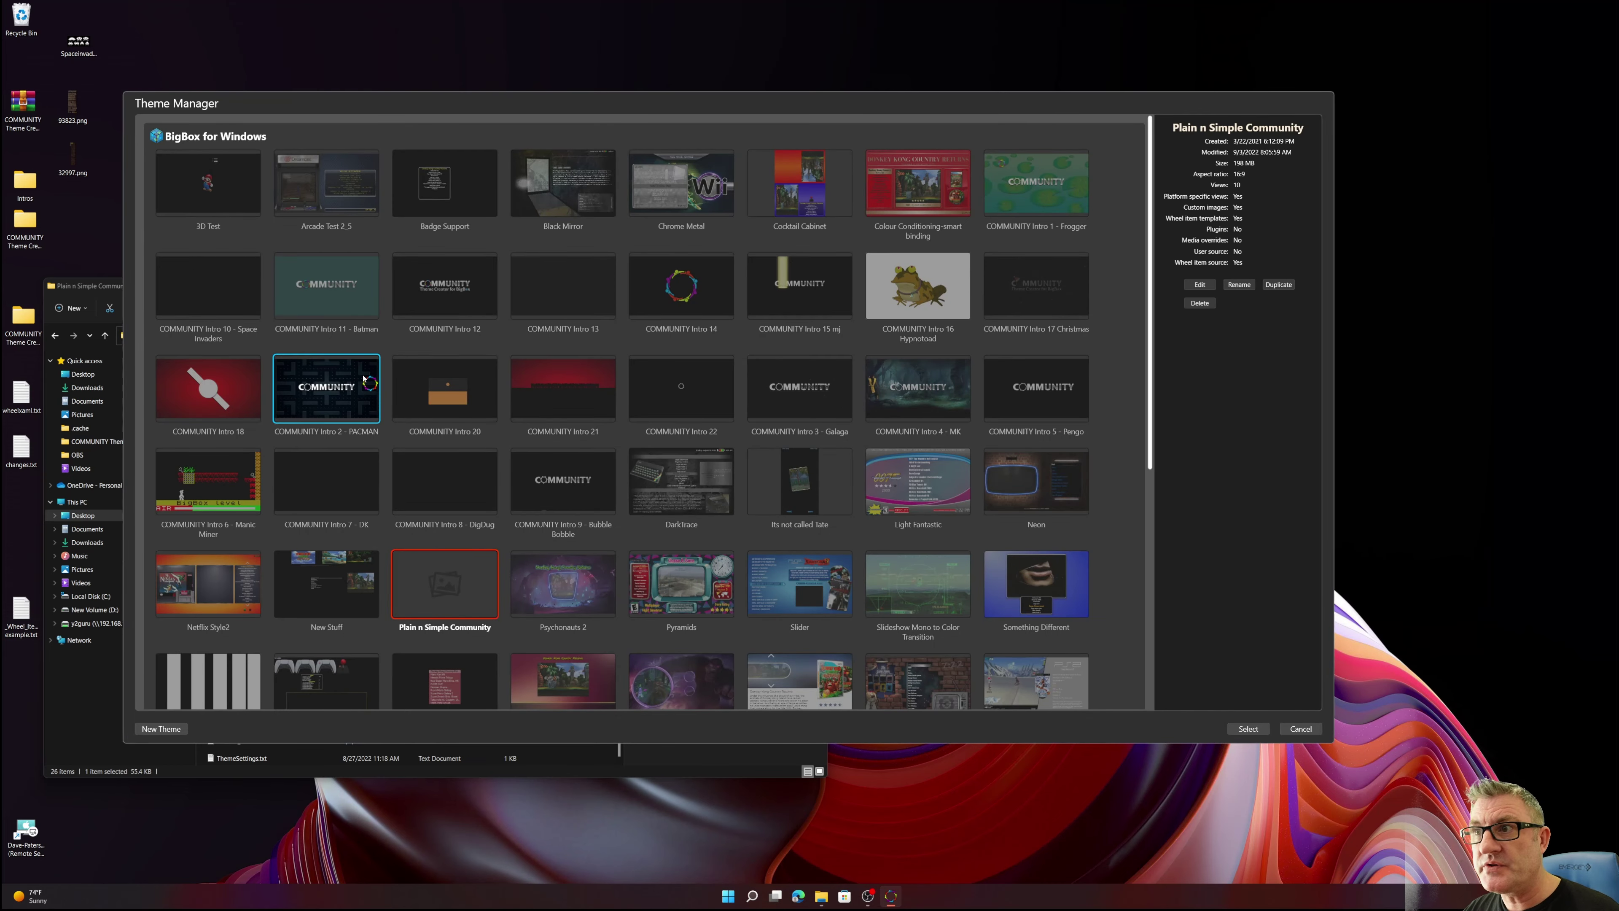
scroll(366, 380, down, 3)
scroll(363, 377, down, 2)
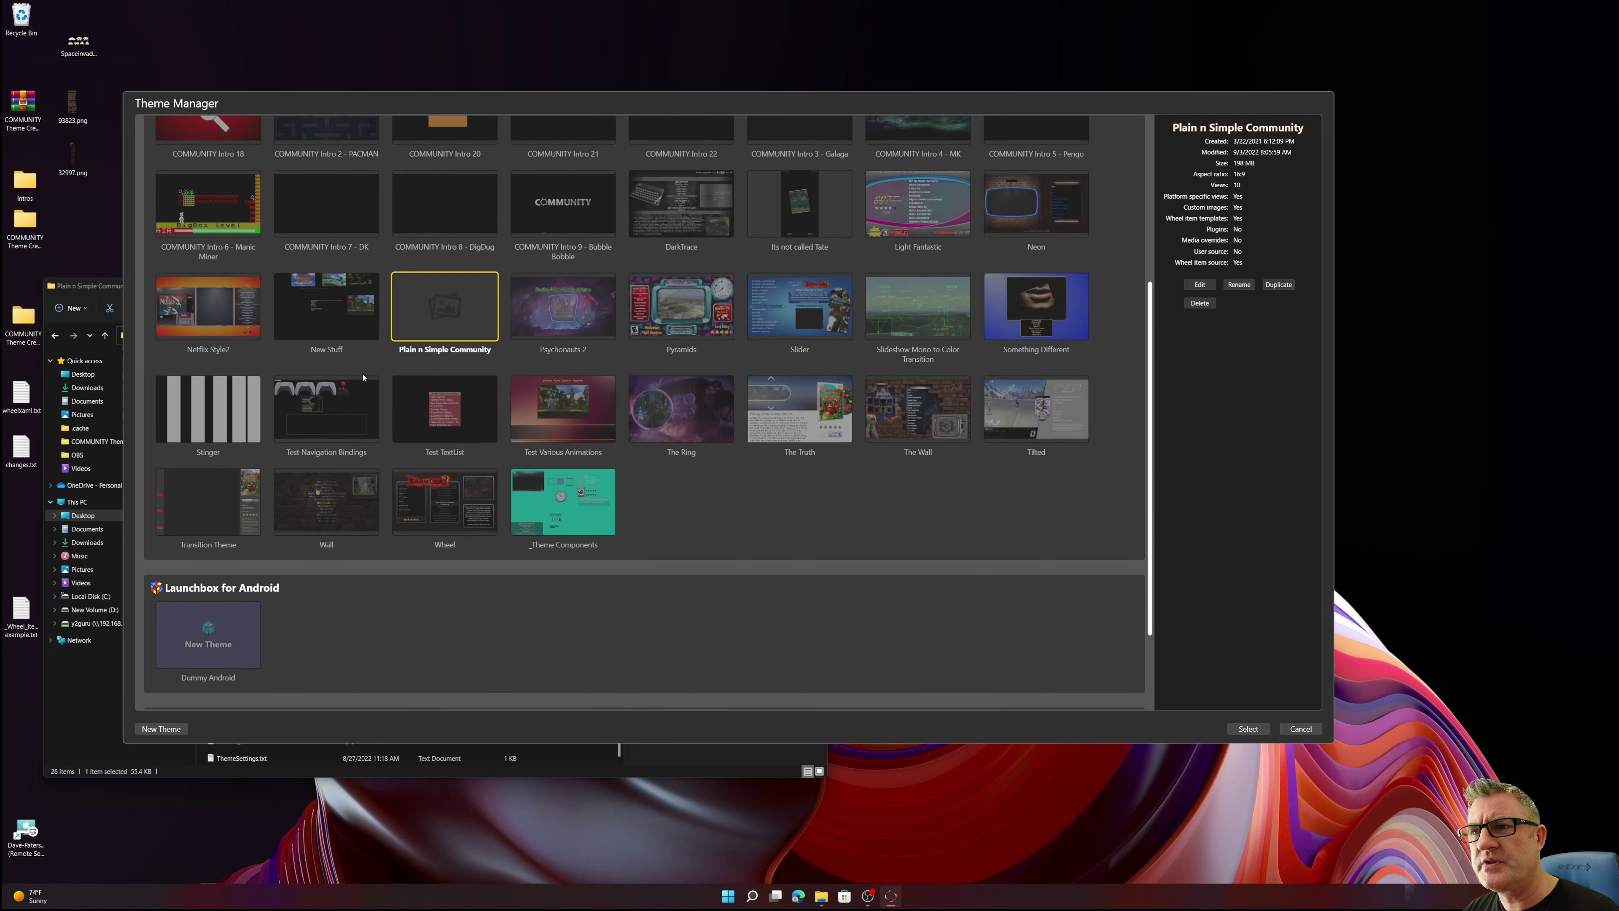
scroll(363, 378, down, 2)
scroll(364, 373, up, 2)
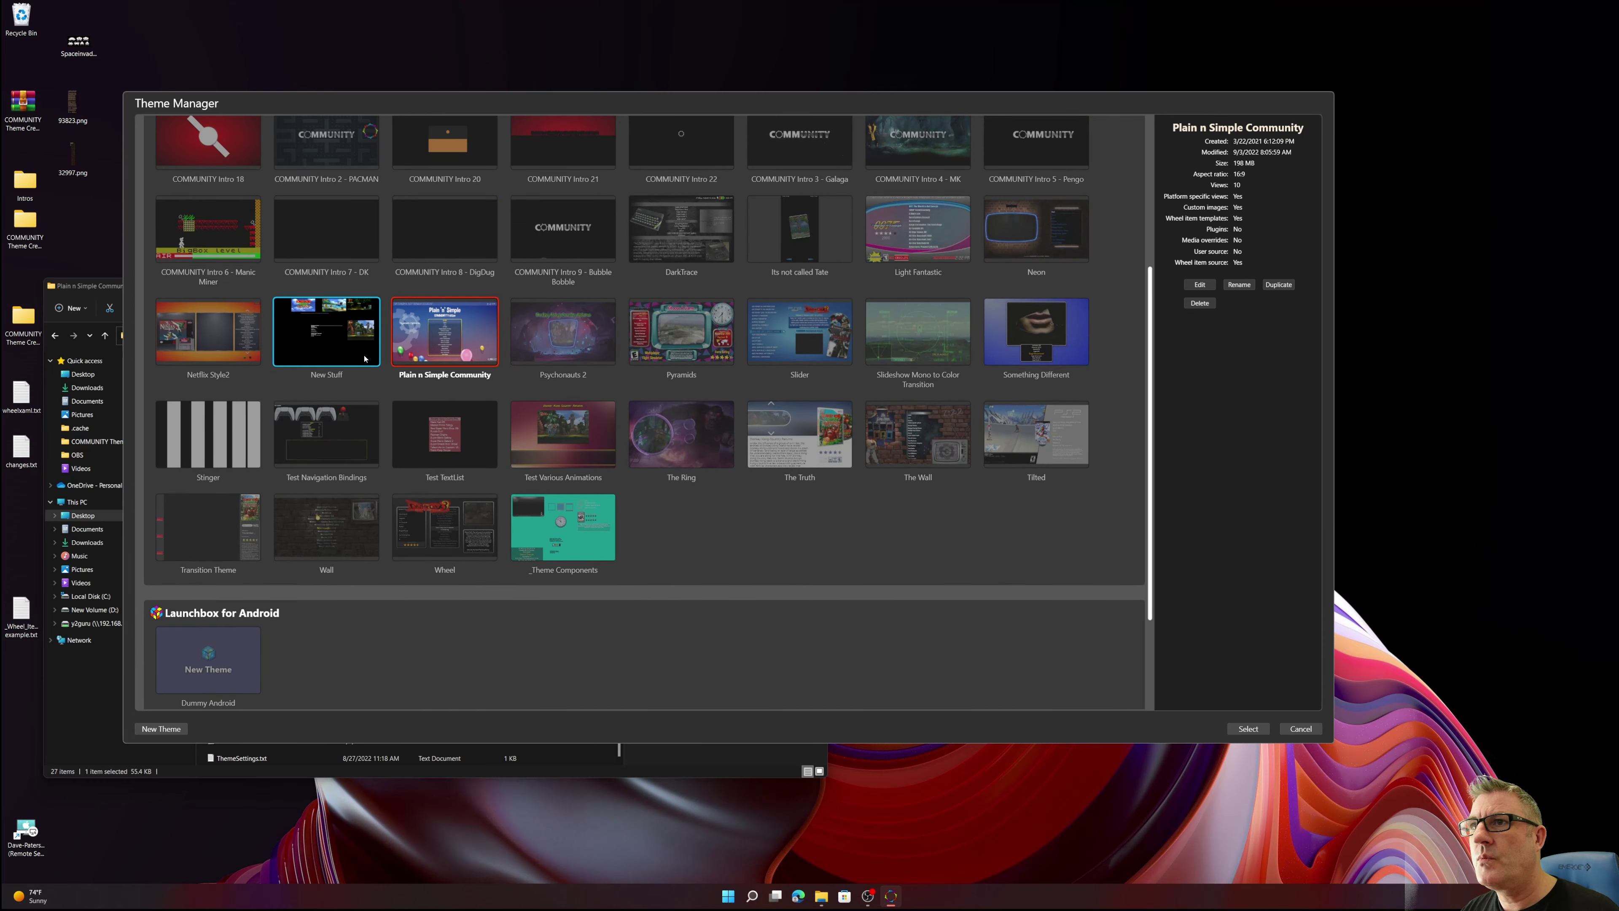
scroll(365, 364, up, 1)
scroll(365, 357, up, 2)
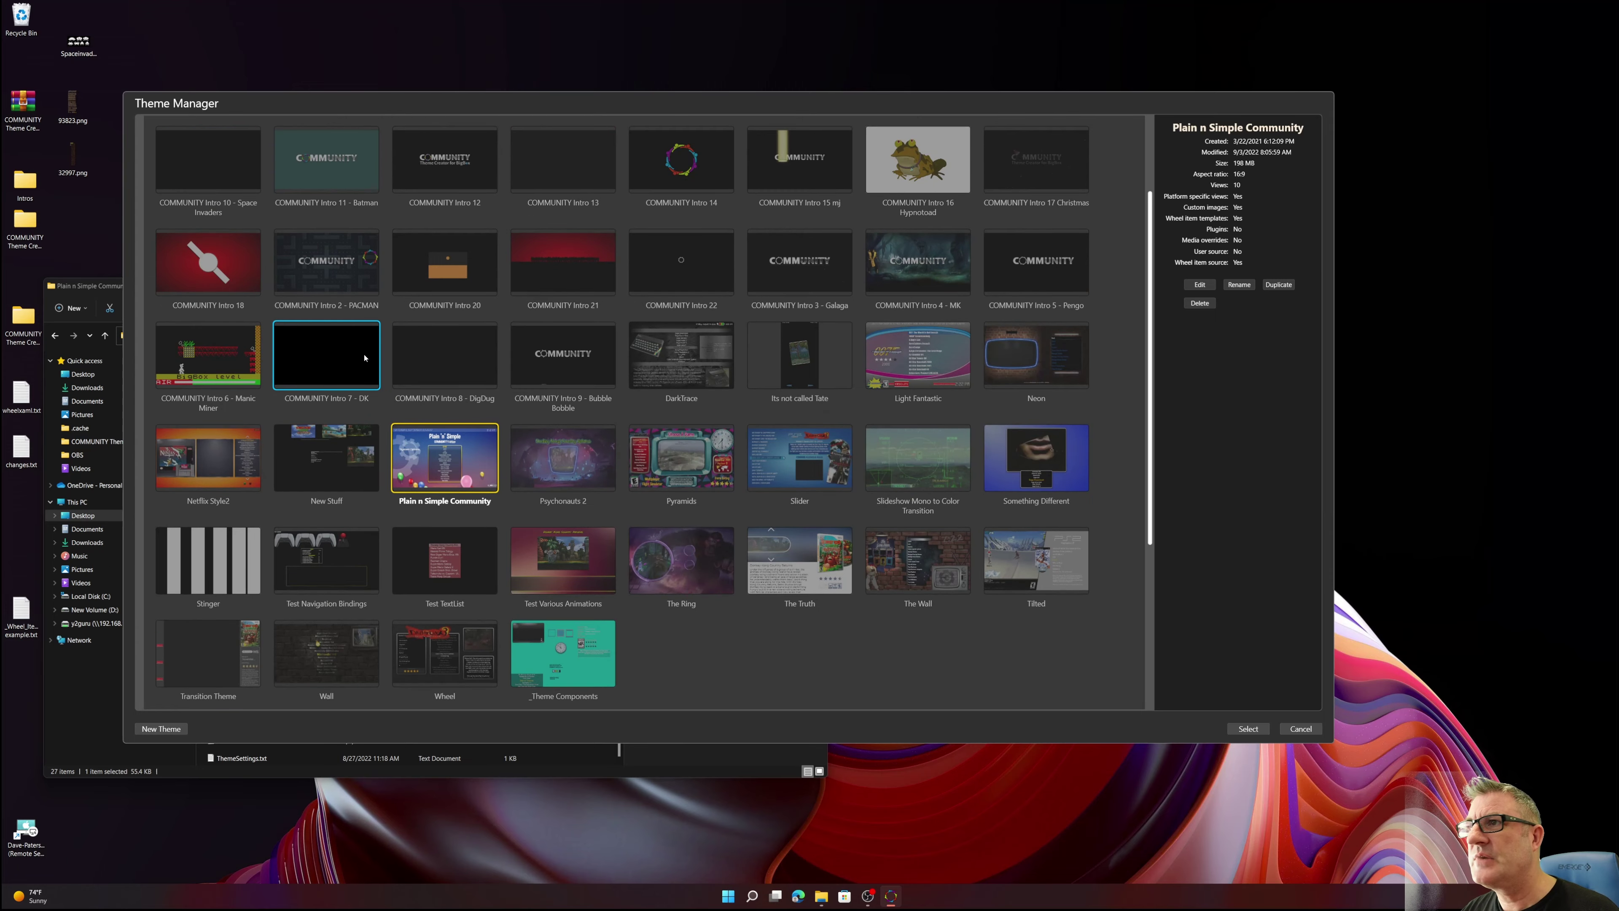
scroll(370, 352, up, 2)
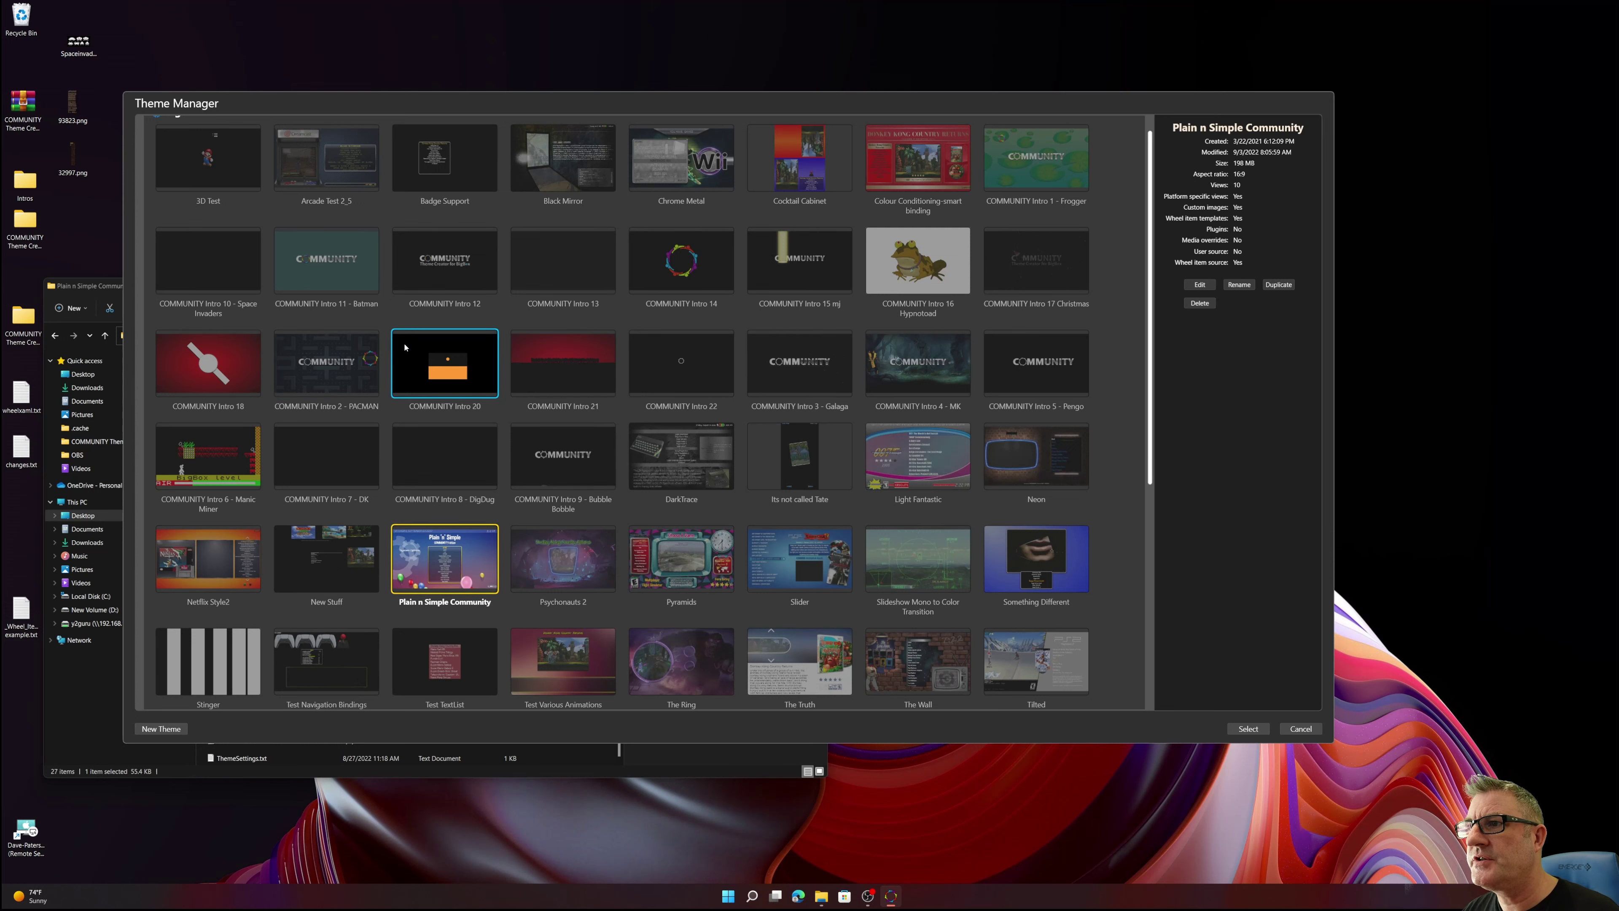
scroll(405, 347, up, 1)
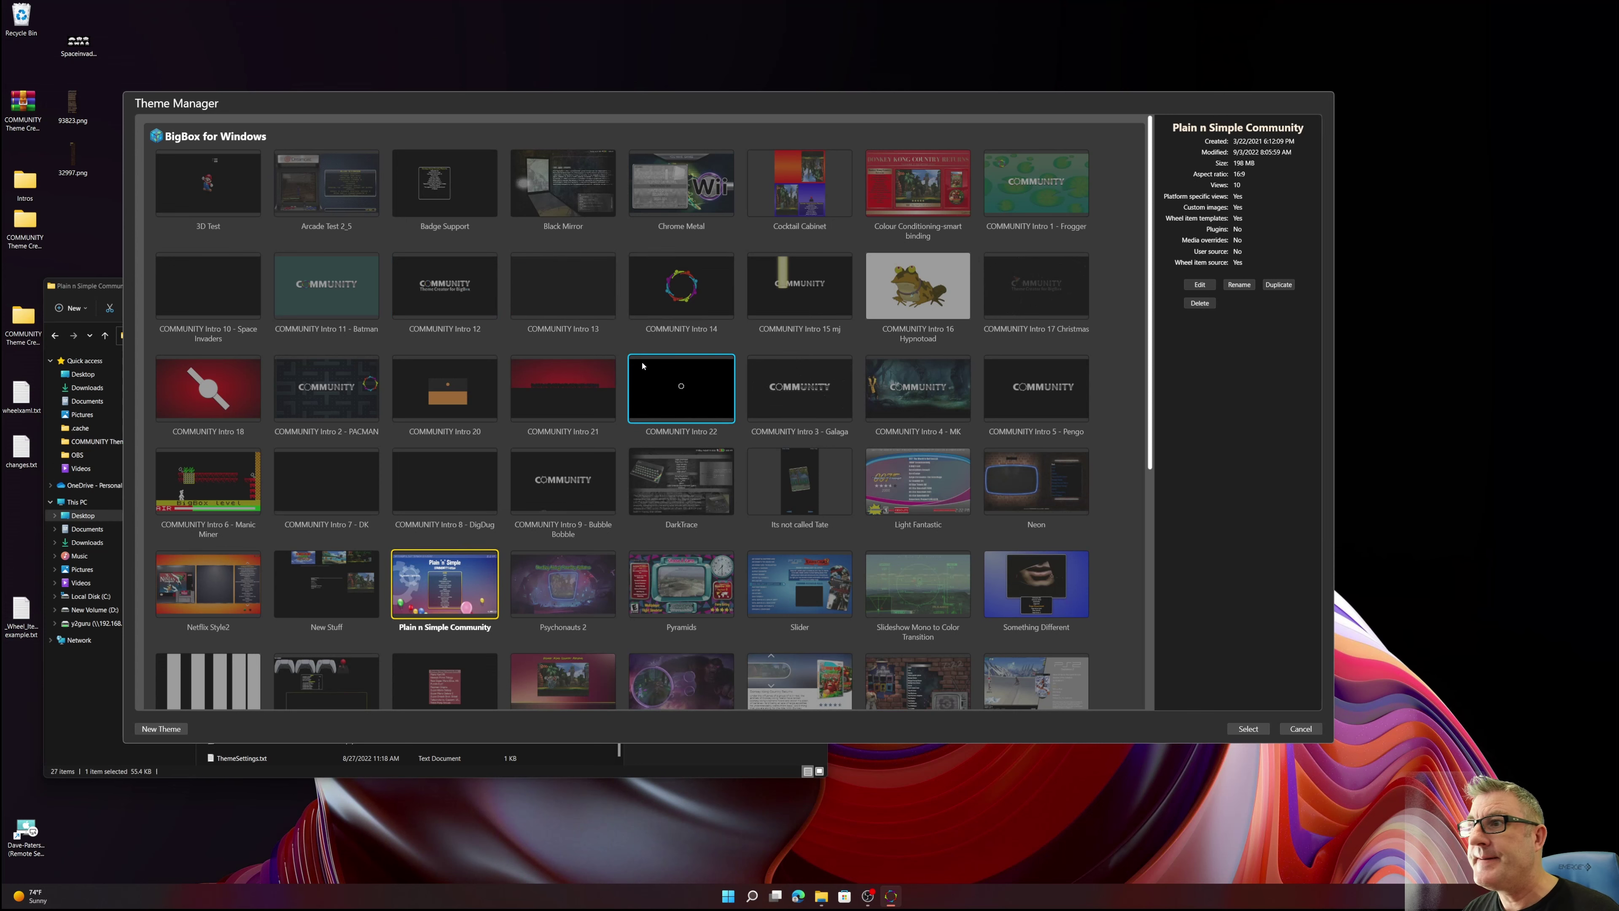
click(806, 480)
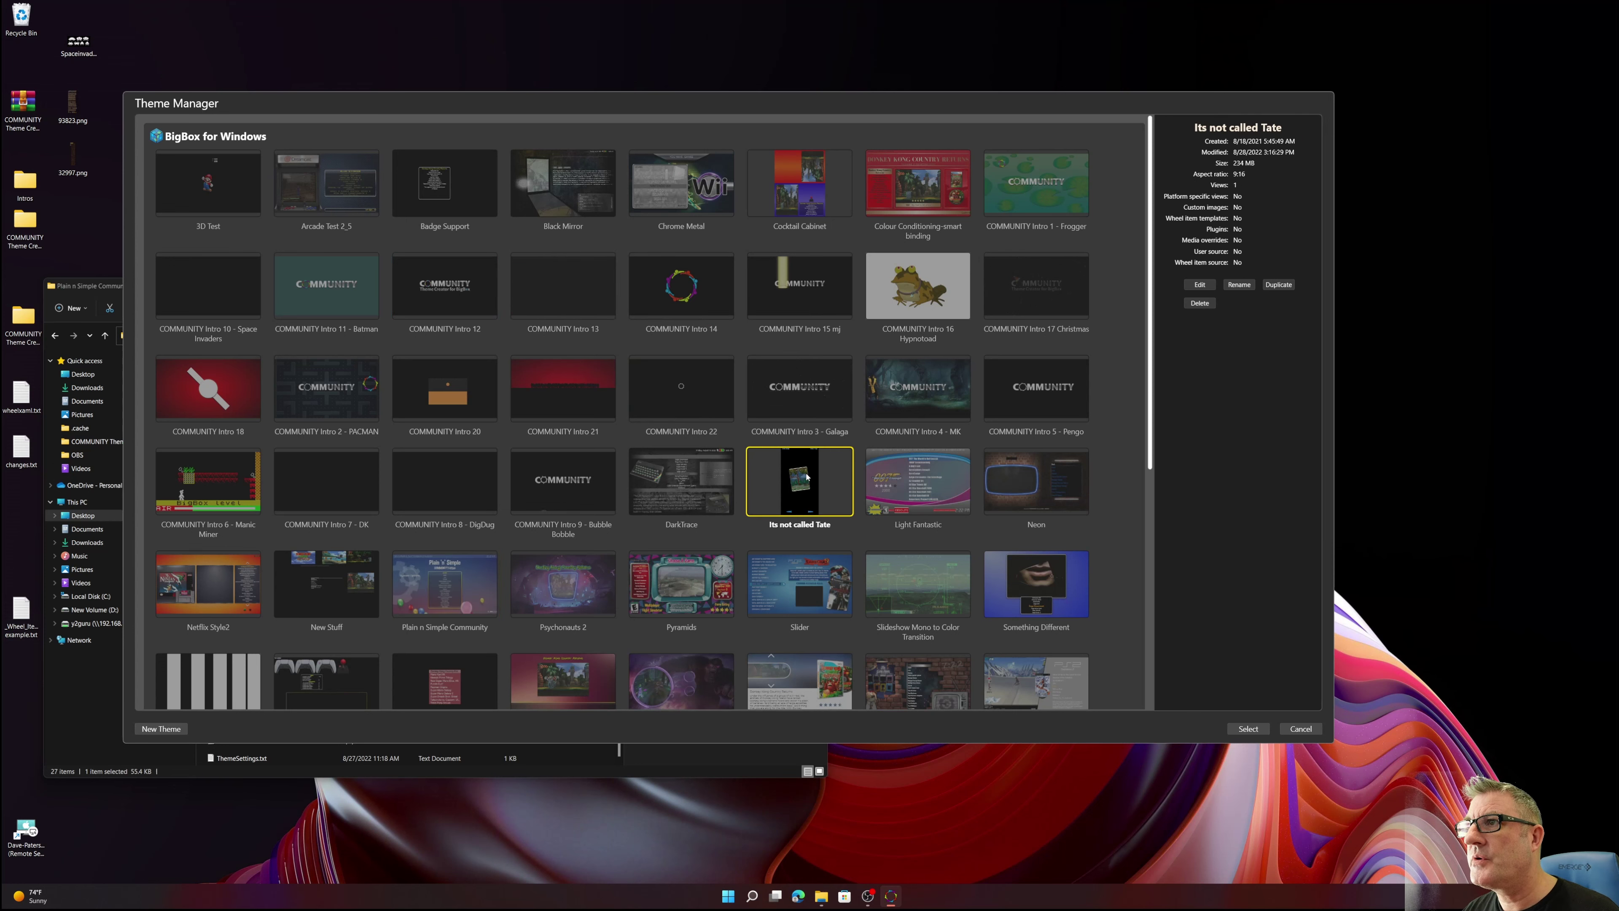
double_click(806, 476)
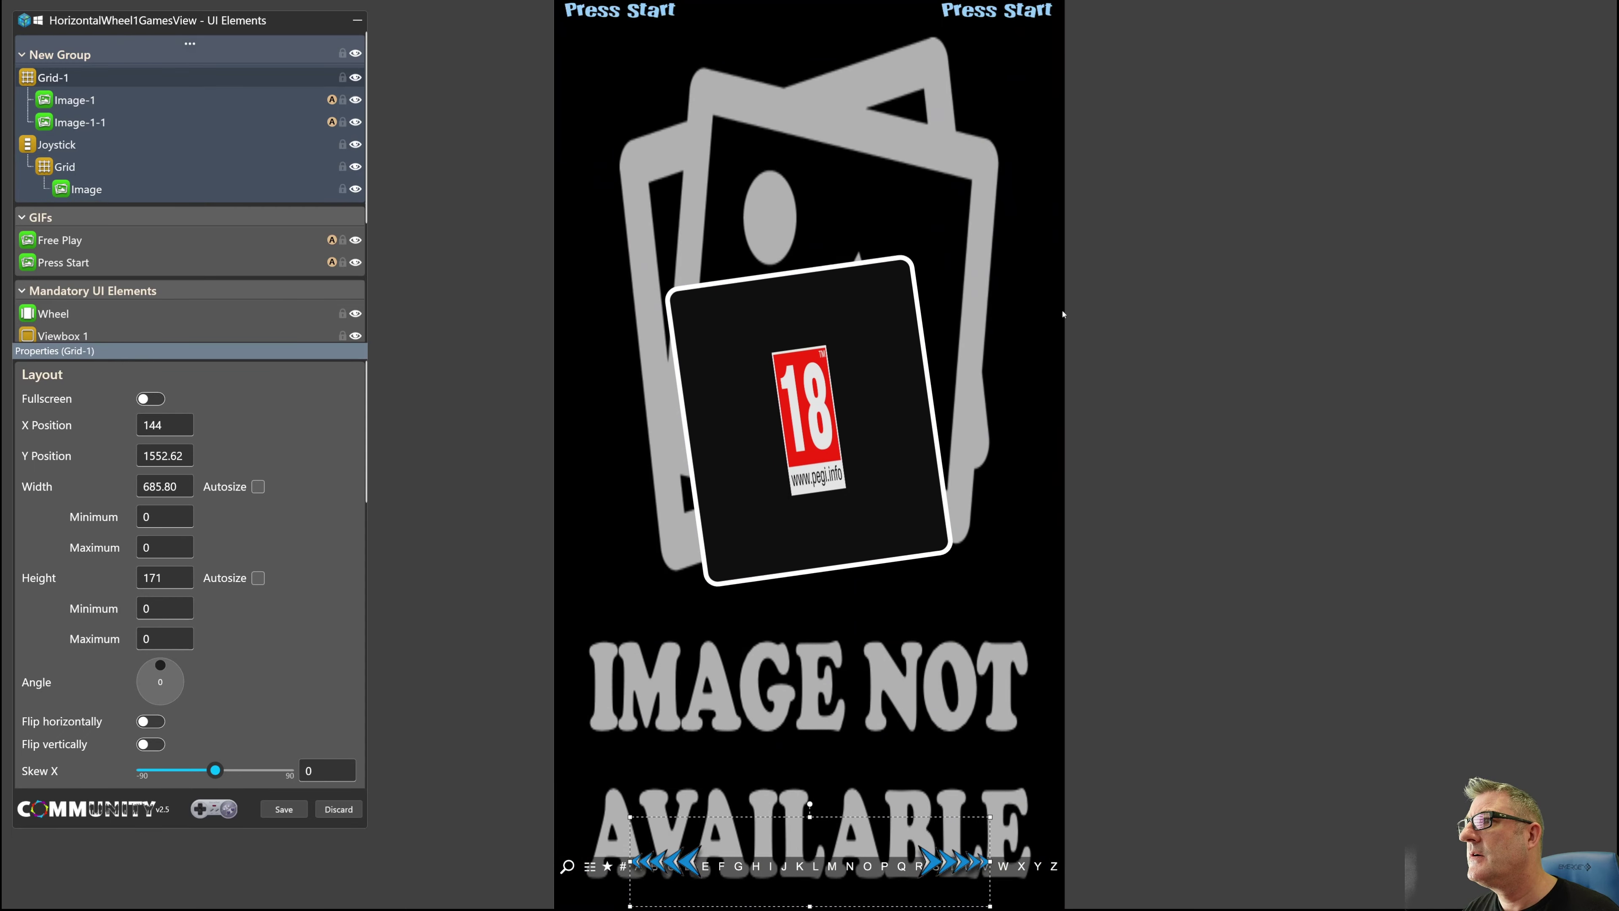
Paste the Glass Surface-1-1 layer in place over the HorizontalWheel1GamesView, then exit the editor.
right_click(1024, 311)
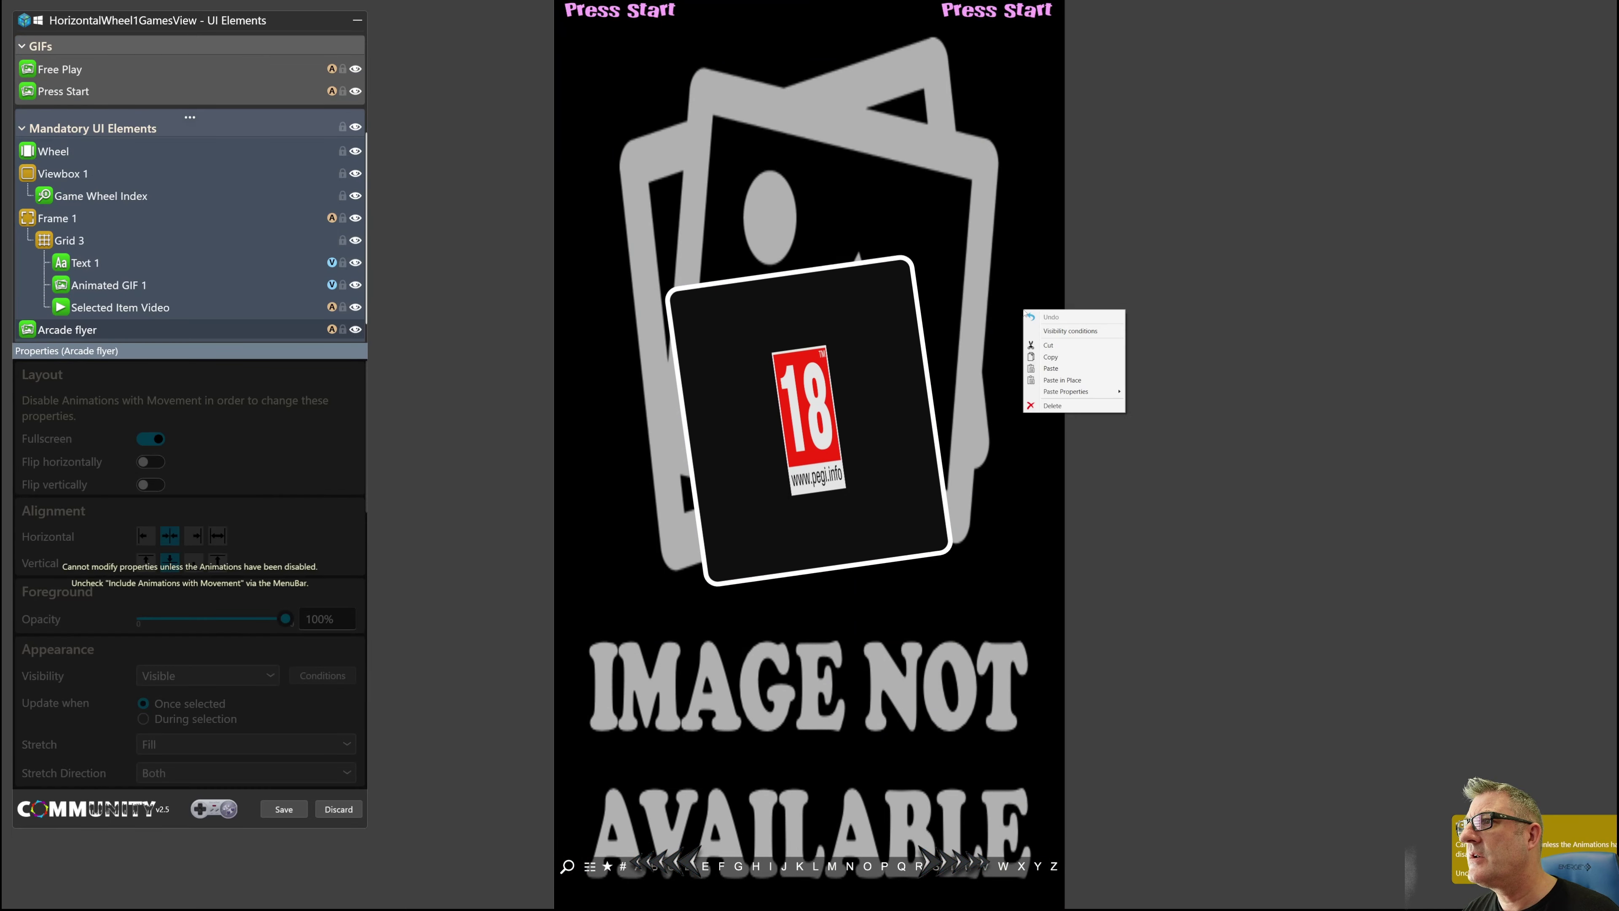
click(1055, 380)
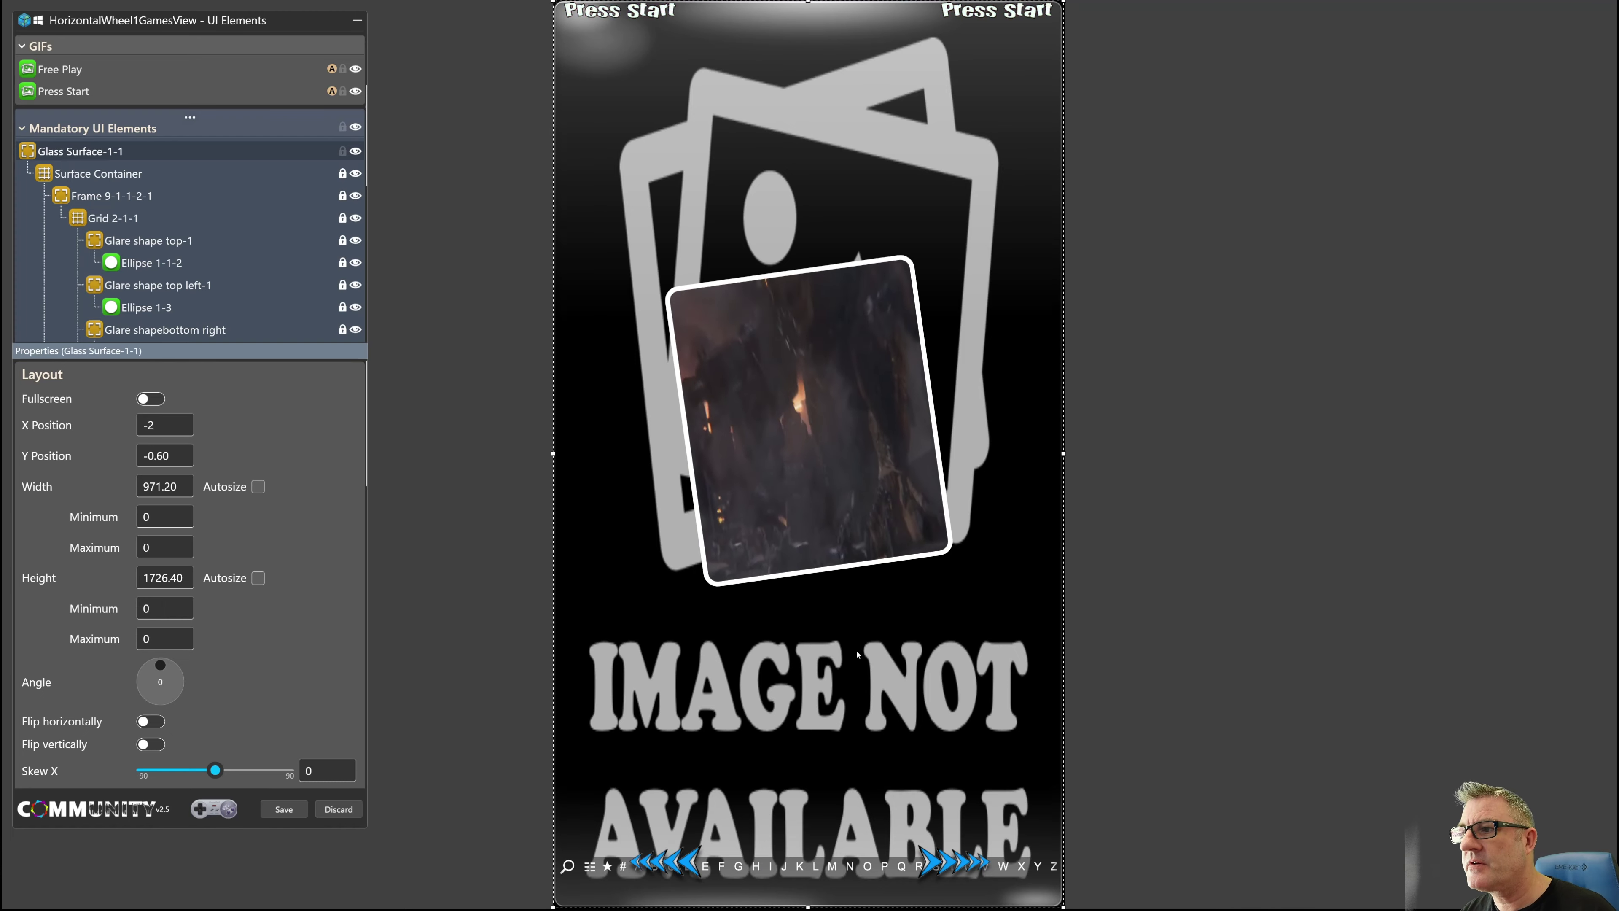
click(335, 813)
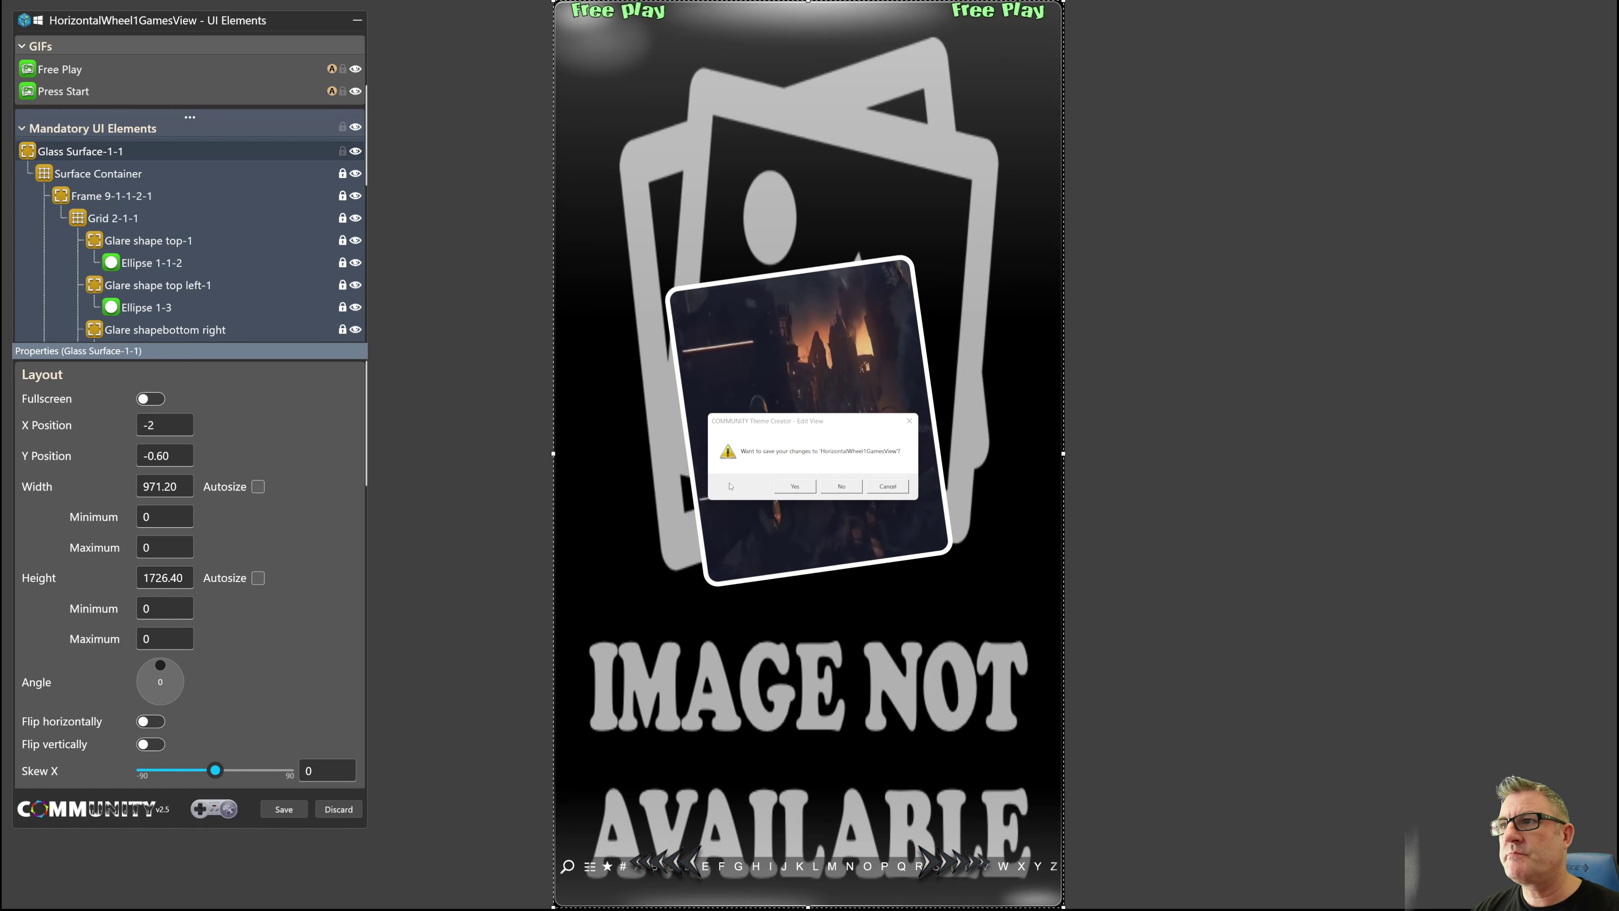
Answer the save prompt, close COMMUNITY Theme Creator, and move the theme folder window aside.
click(843, 487)
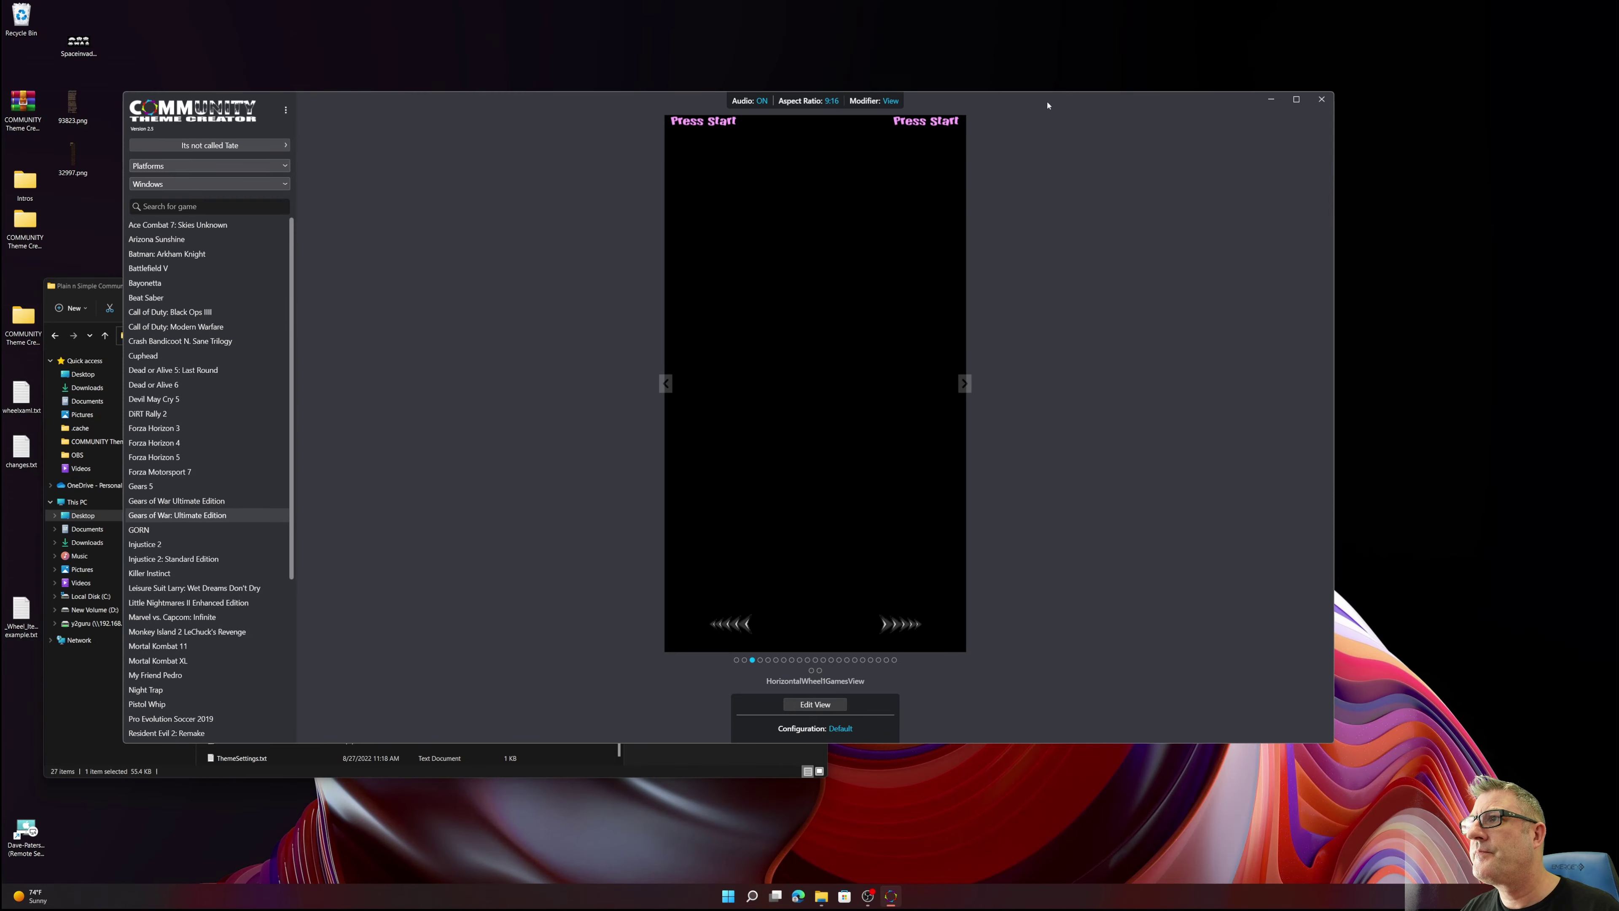
drag(1069, 101, 1328, 128)
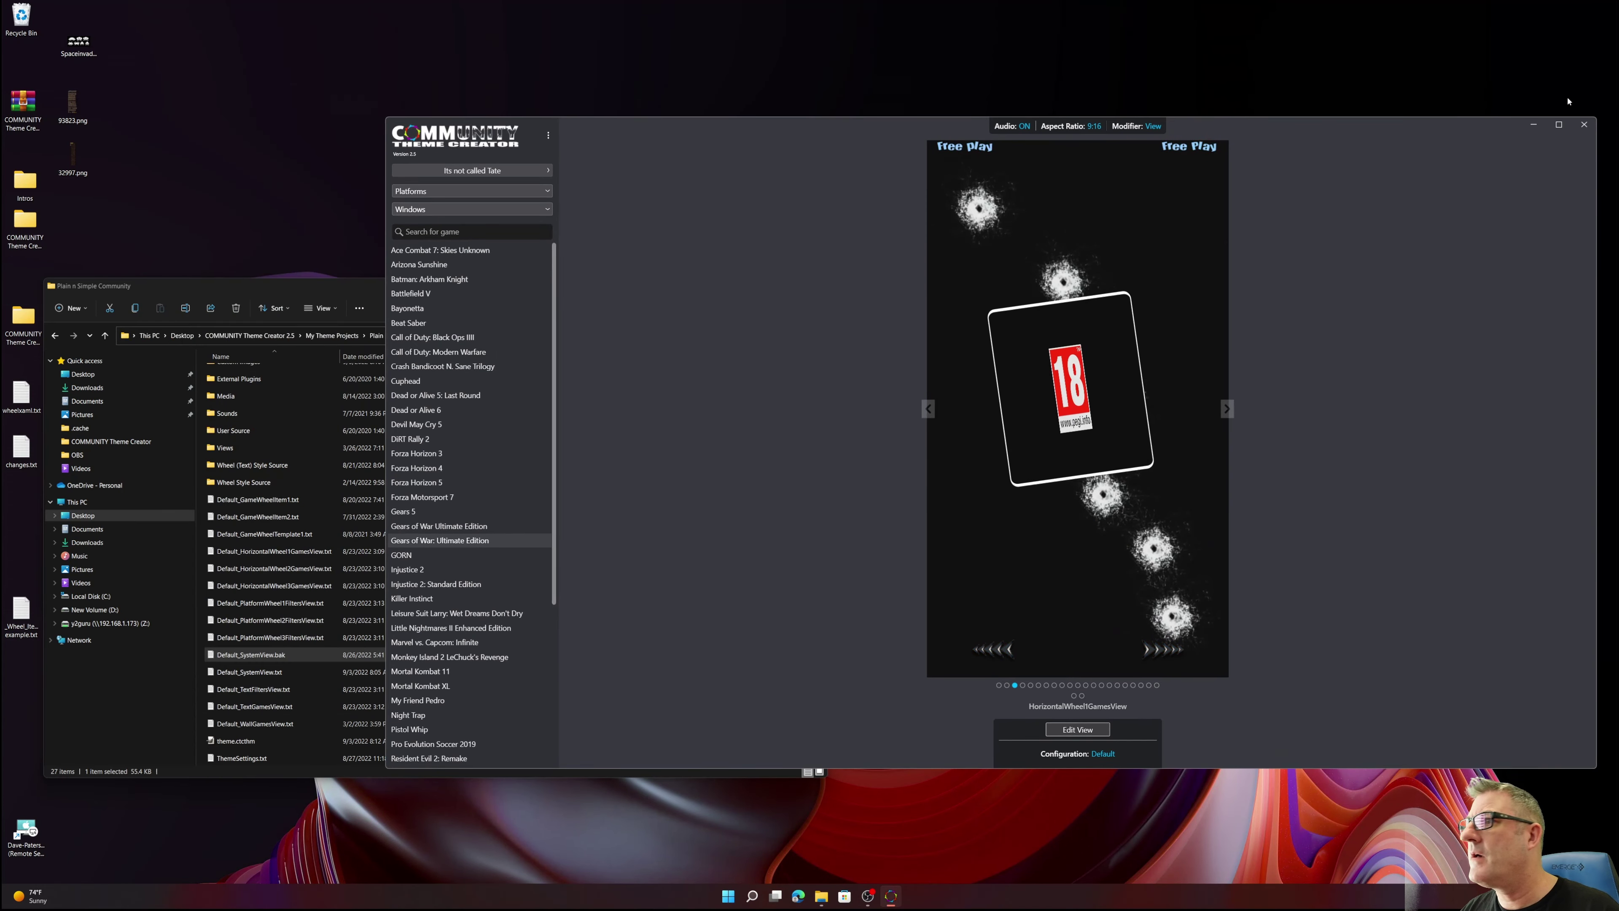
click(1584, 123)
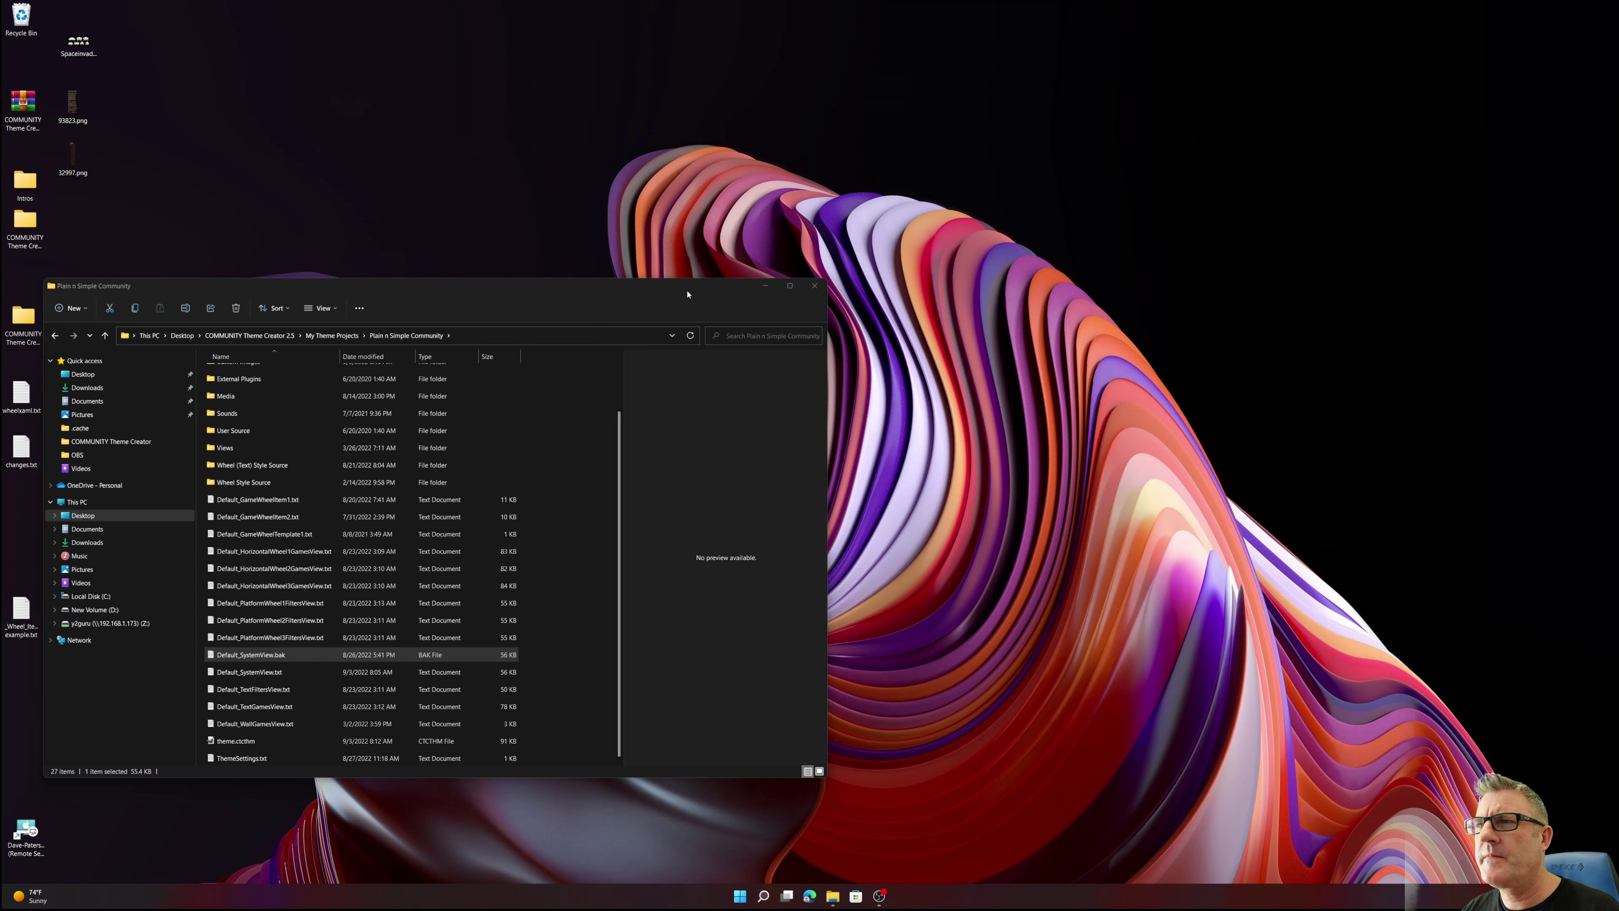
drag(687, 294, 867, 127)
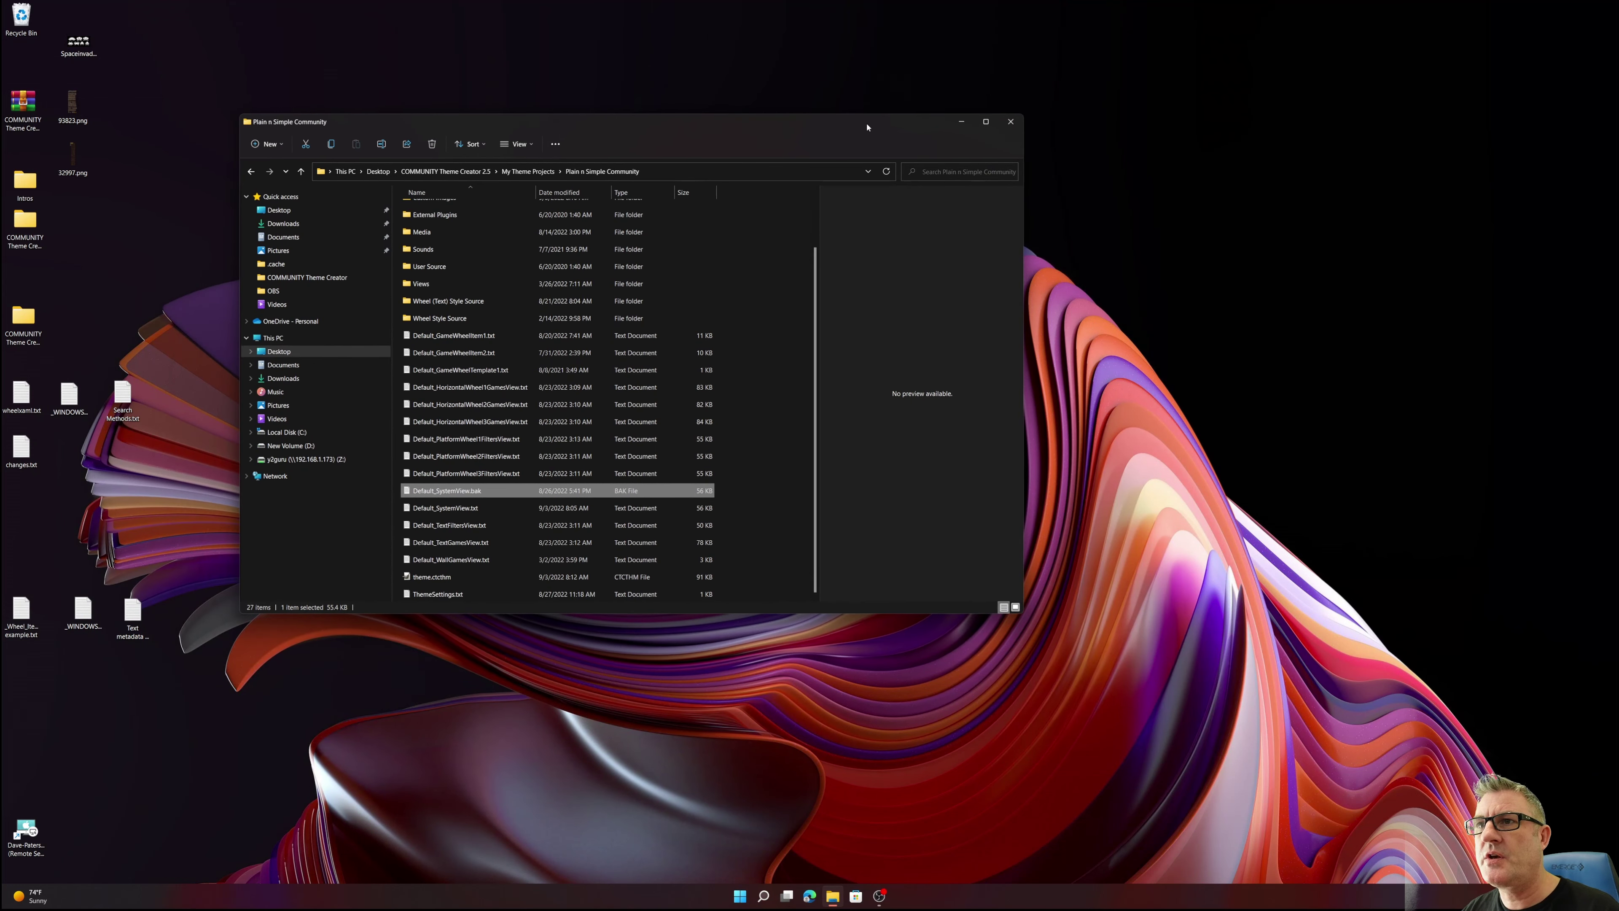
click(1012, 123)
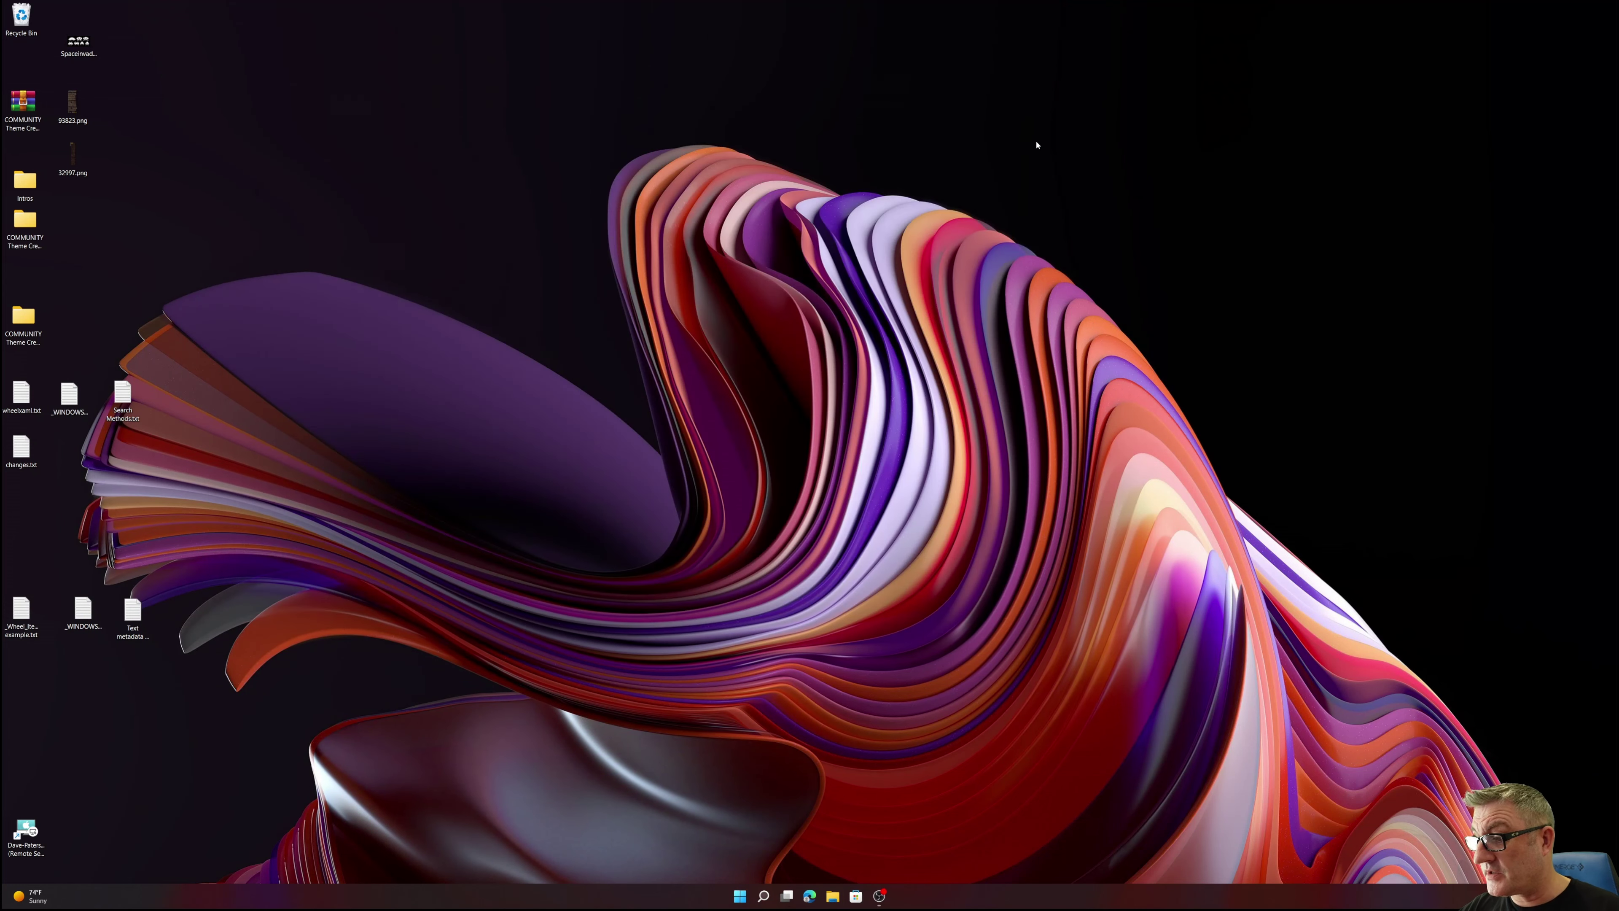